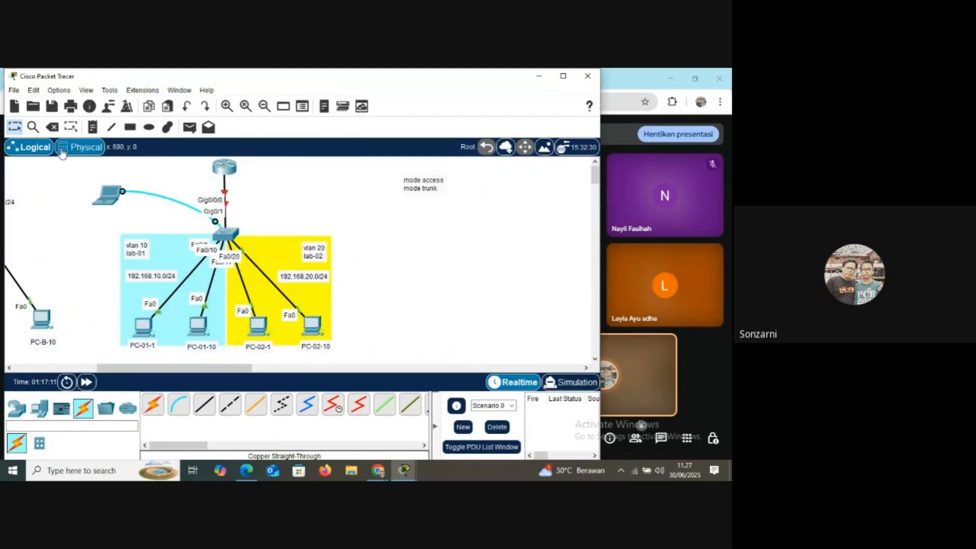
Delete the console cable between the laptop and the VLAN switch, and delete the laptop as well.
click(51, 127)
click(163, 198)
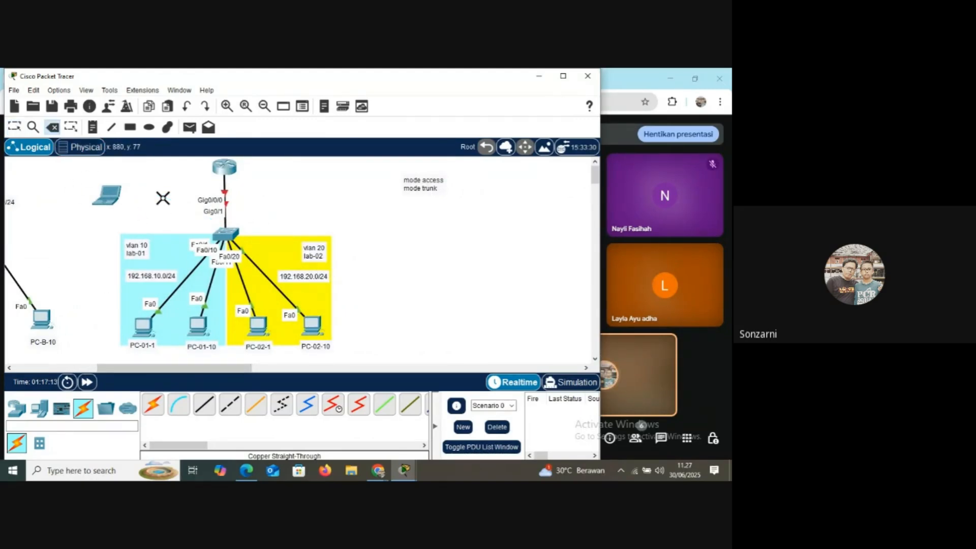
click(110, 200)
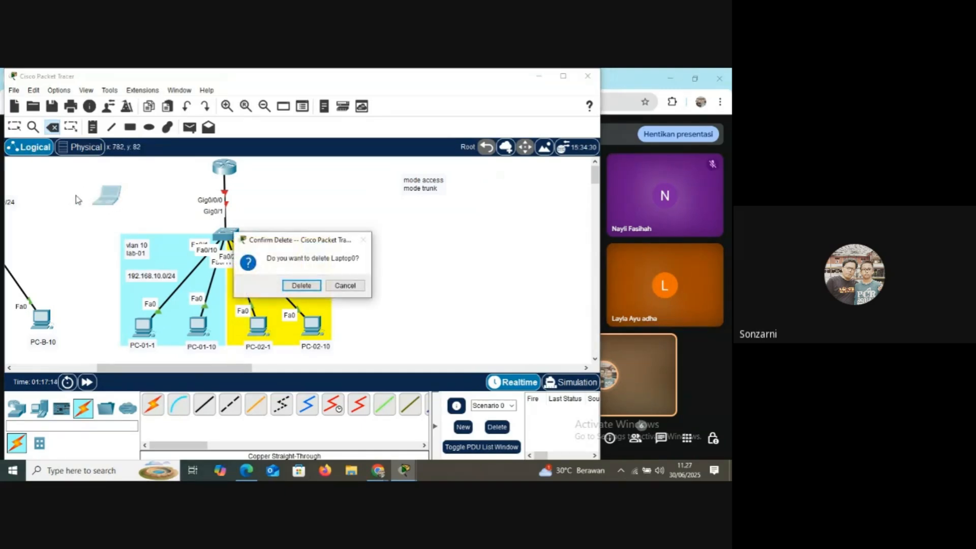
click(297, 285)
key(Escape)
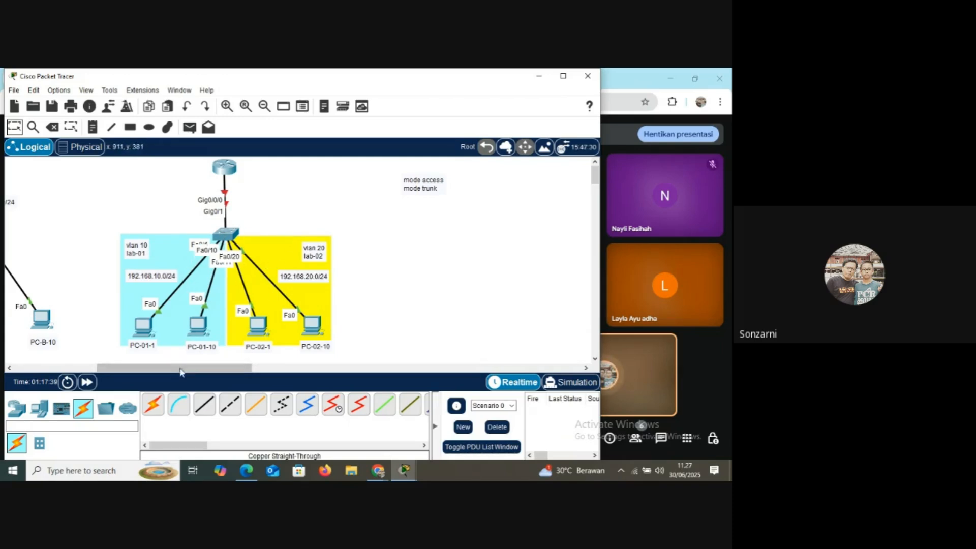
drag(181, 367, 105, 362)
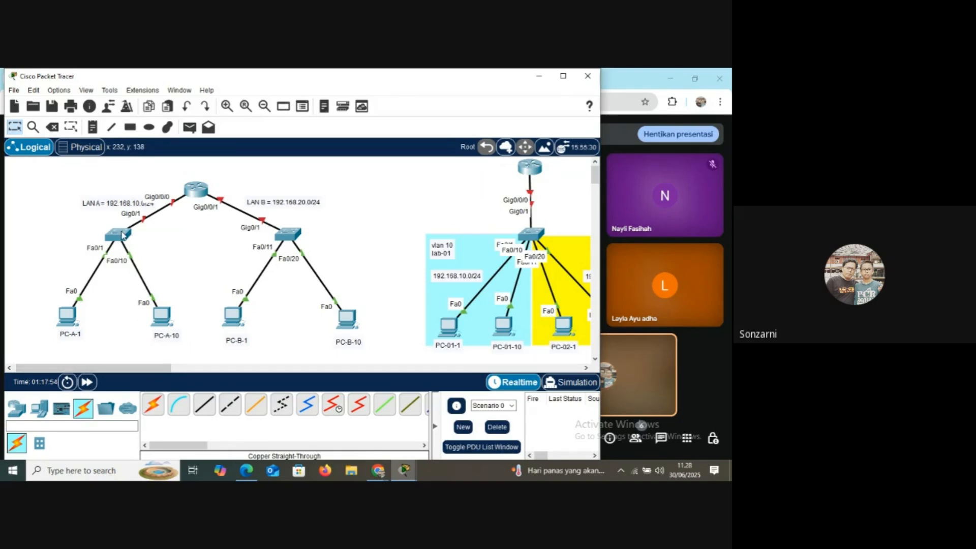
drag(158, 374, 223, 373)
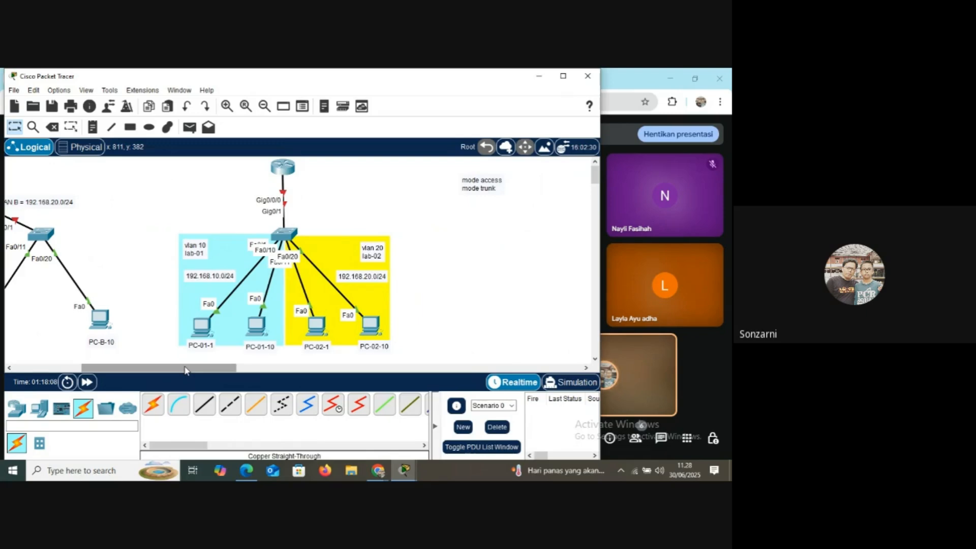
drag(185, 370, 119, 370)
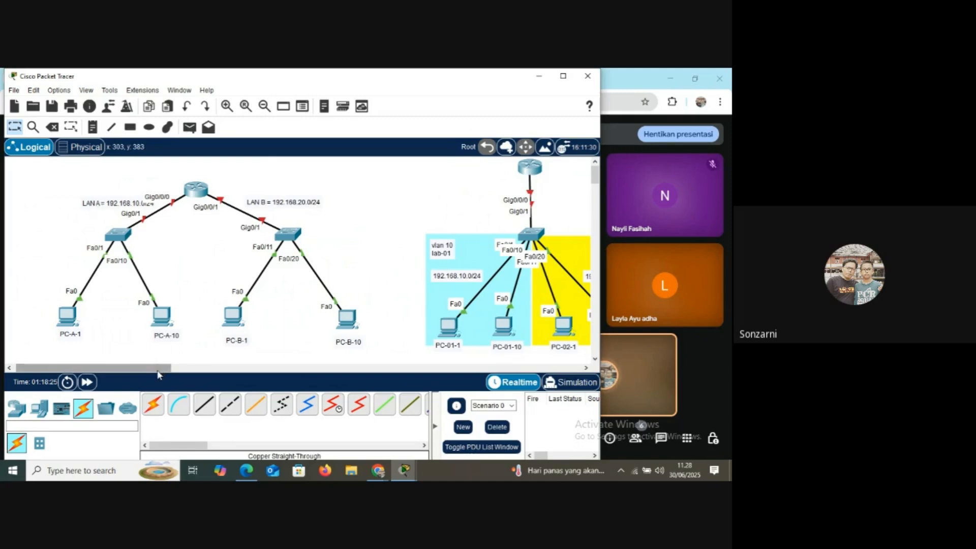
Add a text note reading "Router-on-stick" in the empty area beside the VLAN topology, below the mode access/mode trunk note.
drag(160, 367, 238, 371)
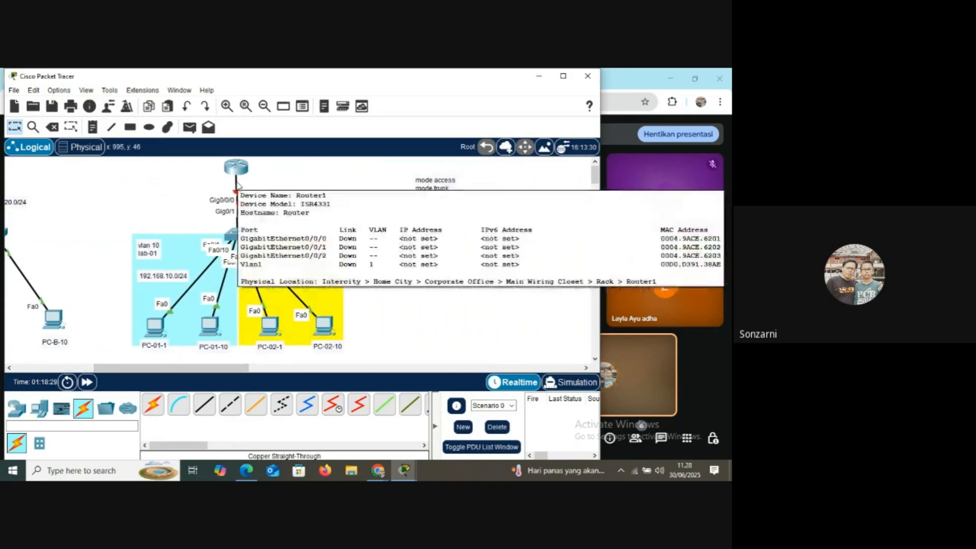
click(93, 127)
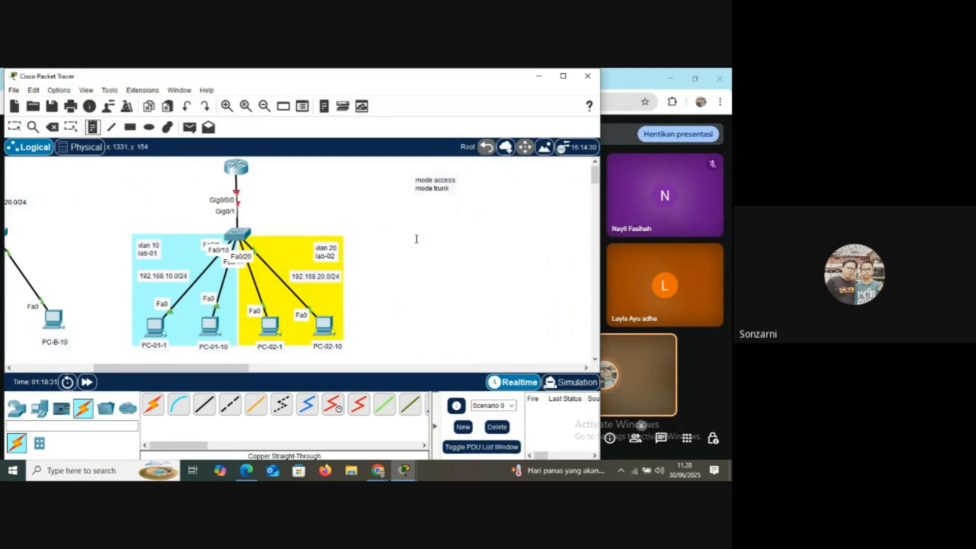
click(413, 233)
text(int)
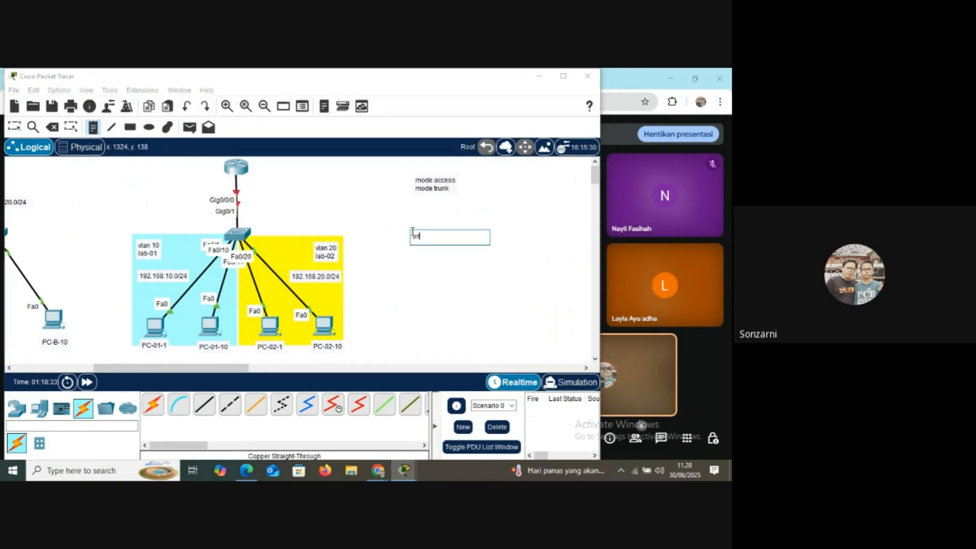
text(er-Vl)
key(BackSpace)
key(BackSpace)
key(BackSpace)
text(Router)
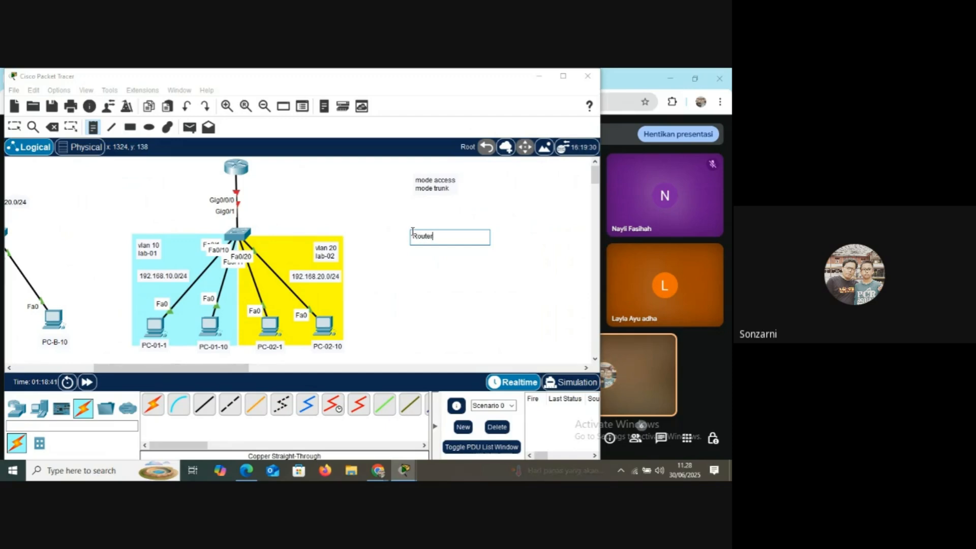
text(-on-st)
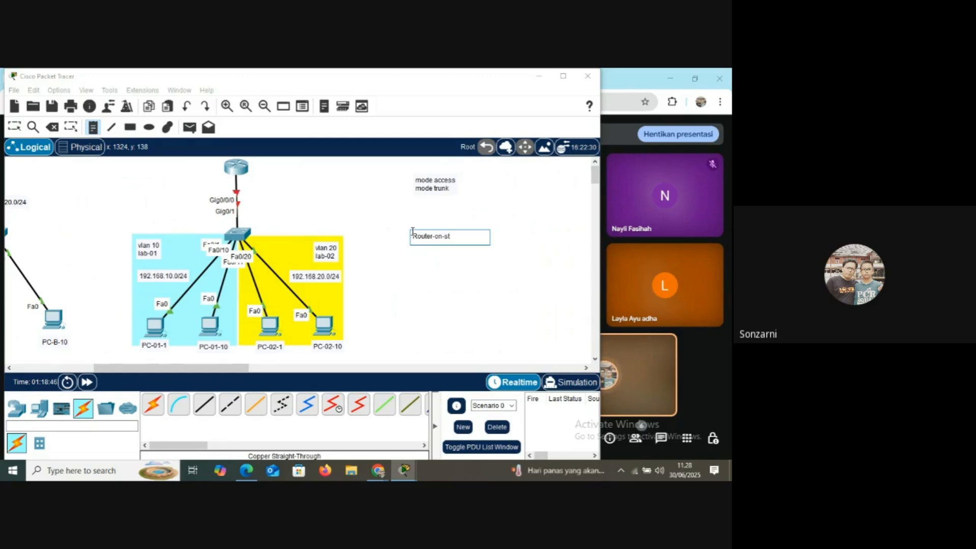
text(ickck)
key(BackSpace)
key(BackSpace)
text(ck)
Switch to the Edge browser and search Google for "router on stick".
click(247, 470)
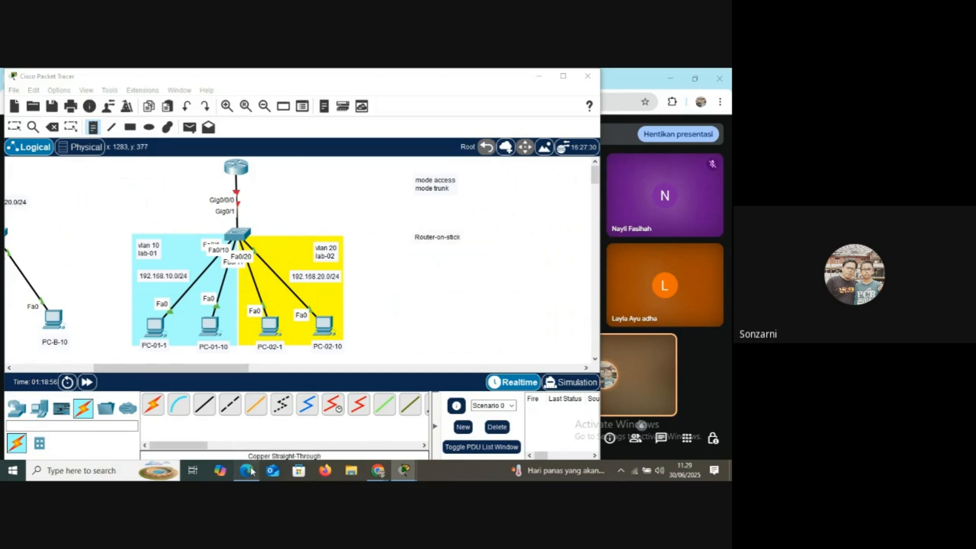
scroll(153, 161, up, 2)
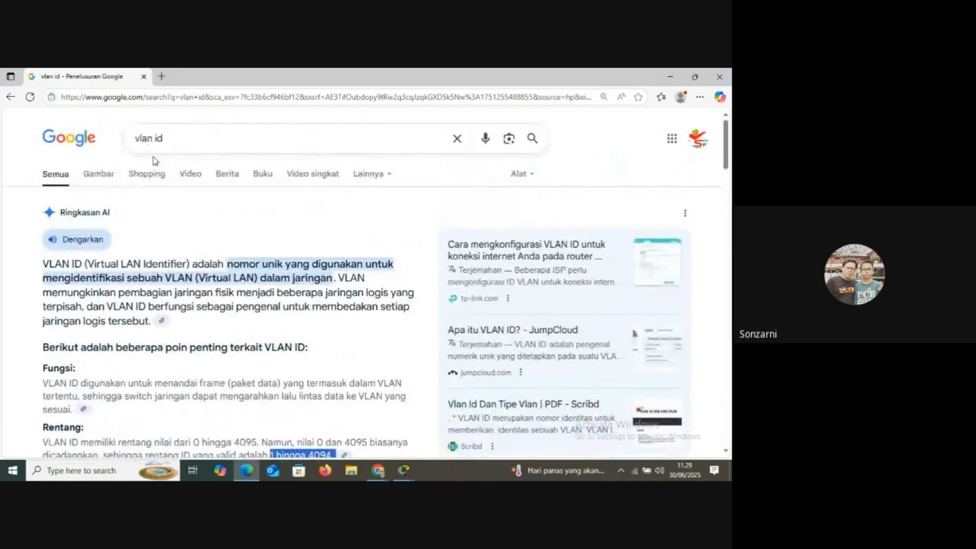
click(169, 140)
drag(168, 141, 132, 146)
text(rou)
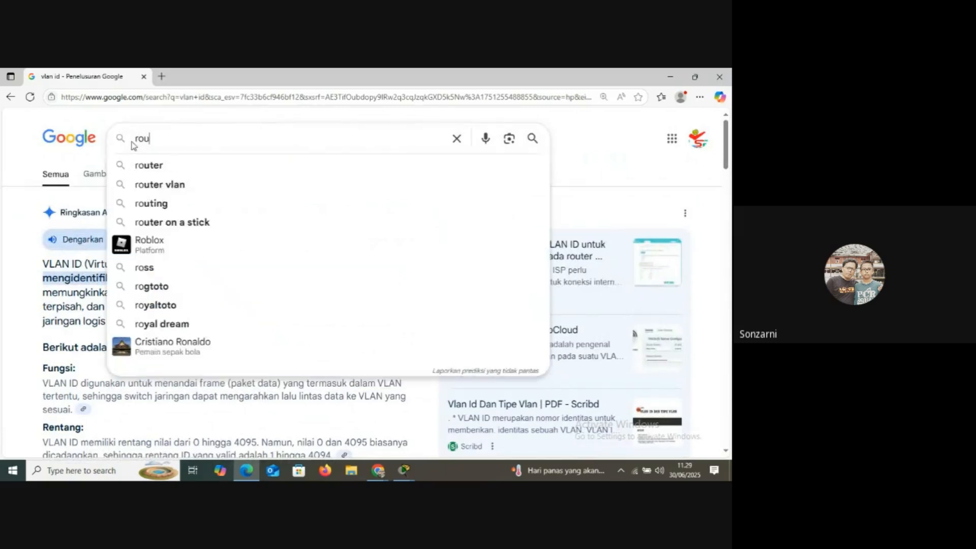
text(ter on st)
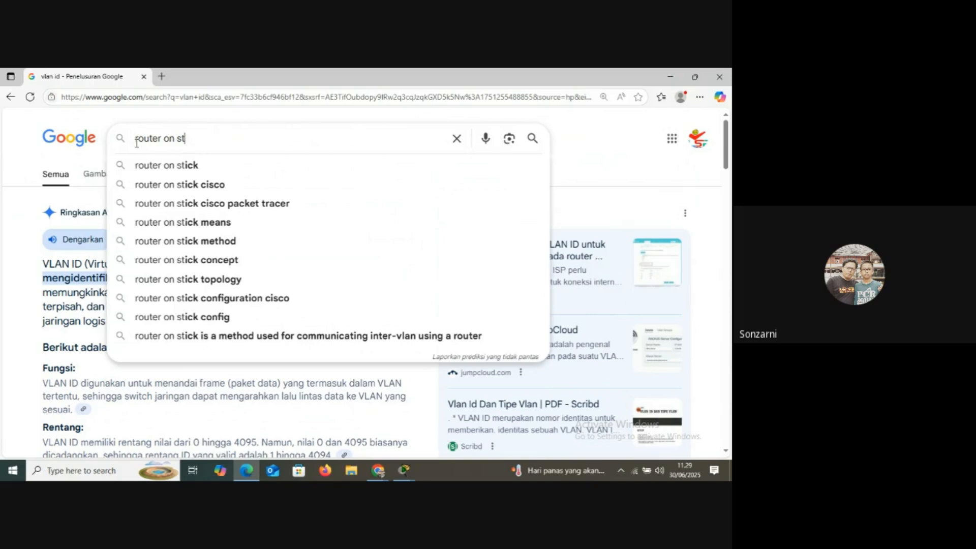
click(169, 166)
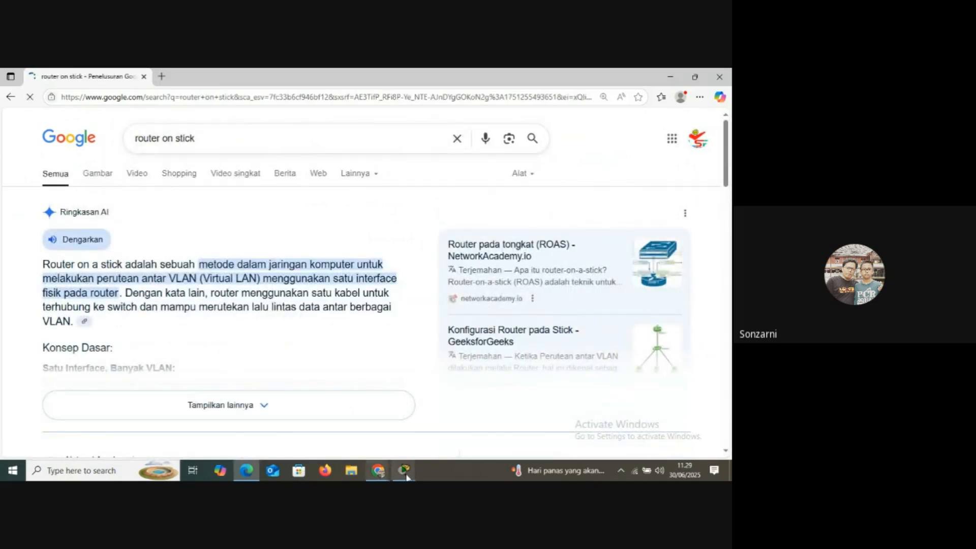
Return to Cisco Packet Tracer and change the "Router-on-stick" note to "Router-on-a-stick".
mouse_move(402, 470)
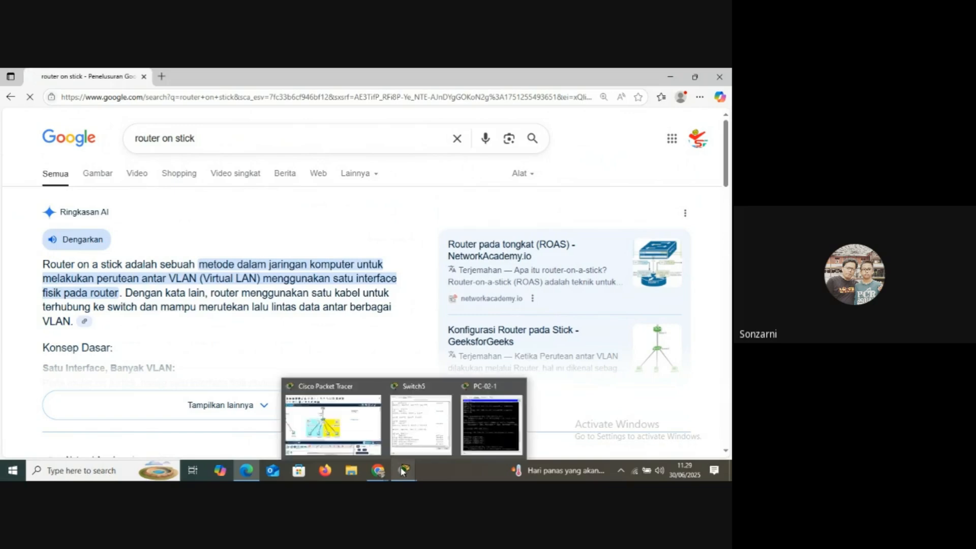
click(355, 443)
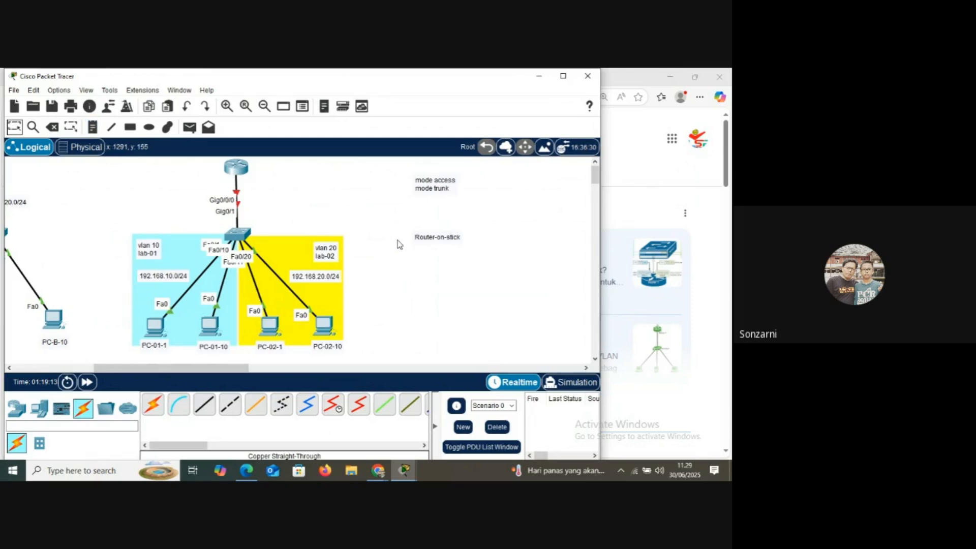
double_click(438, 237)
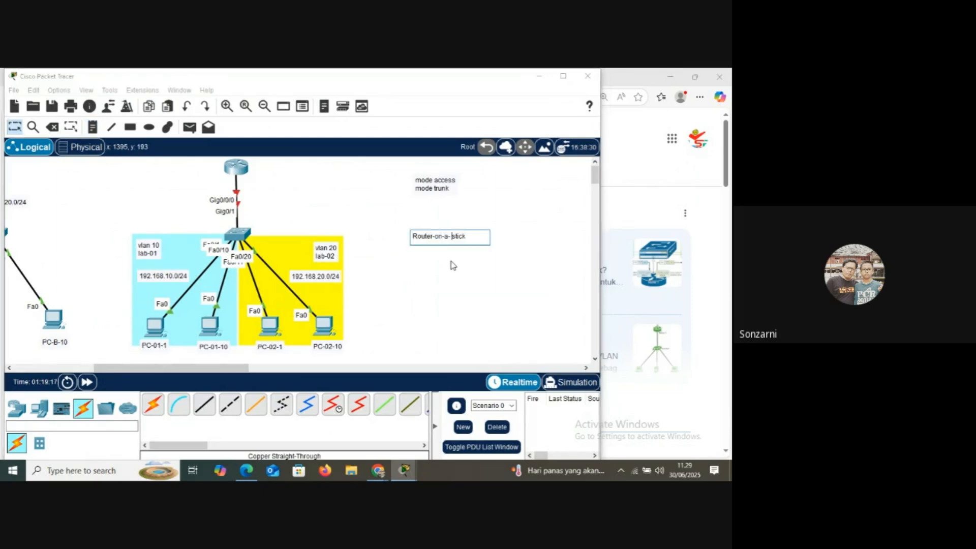
click(246, 470)
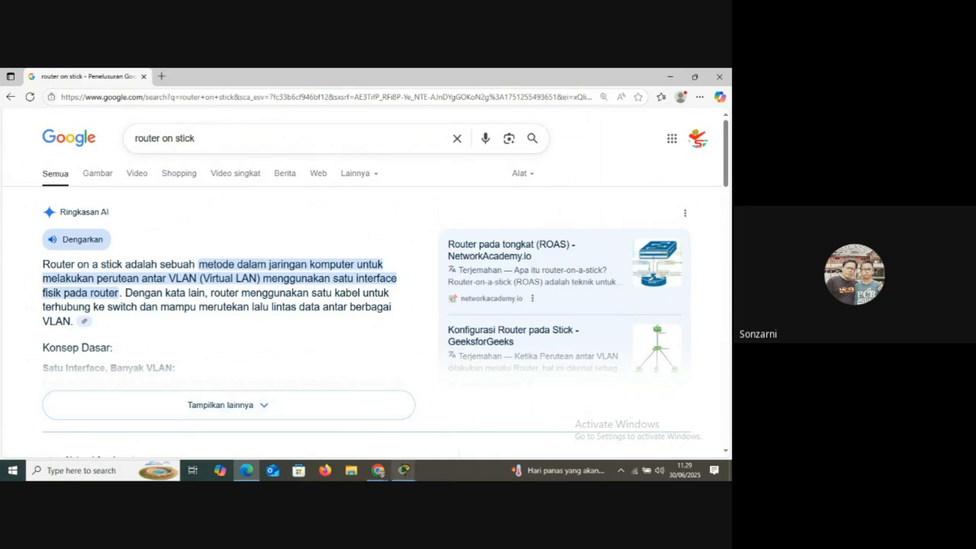
mouse_move(382, 475)
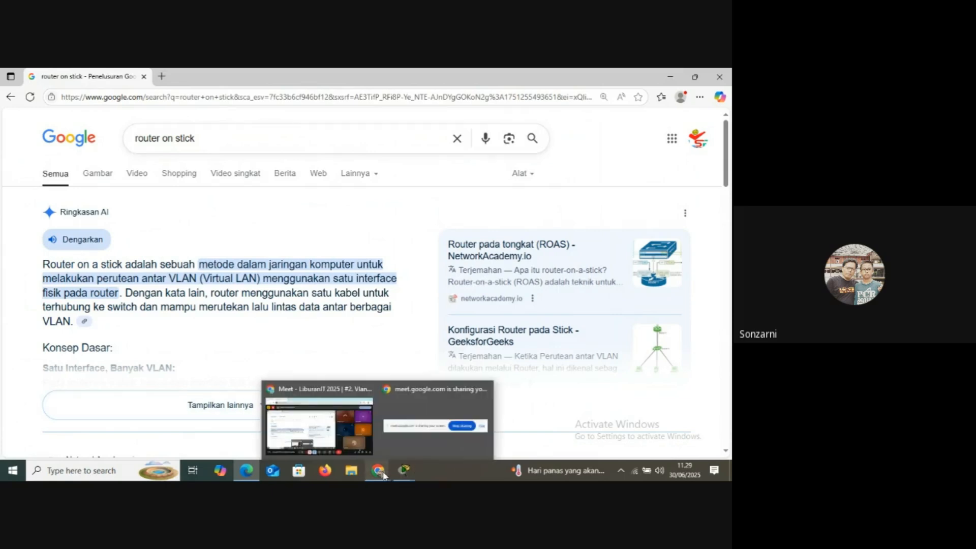
click(404, 472)
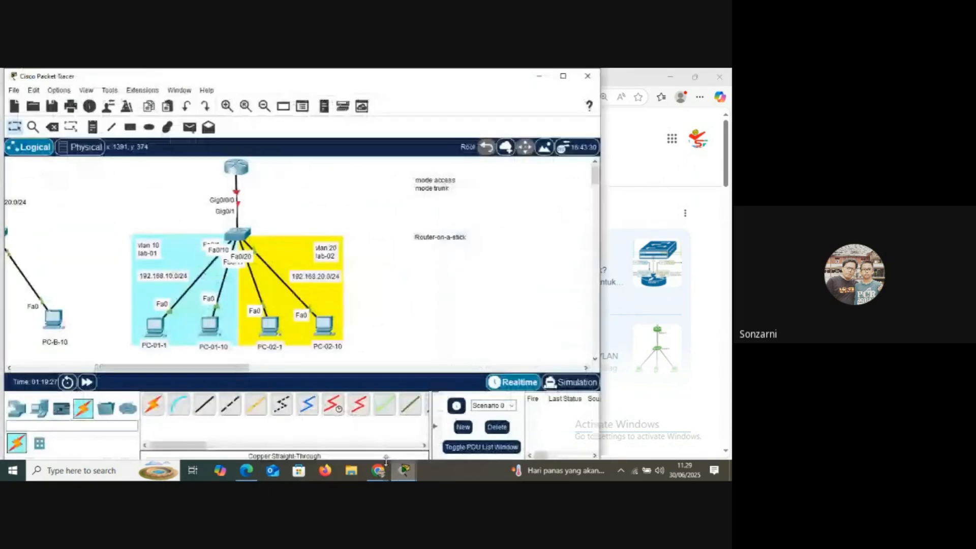
Bring up the Switch5 command-line window to view its VLAN list, move it aside, and return to the main workspace.
mouse_move(404, 475)
click(430, 447)
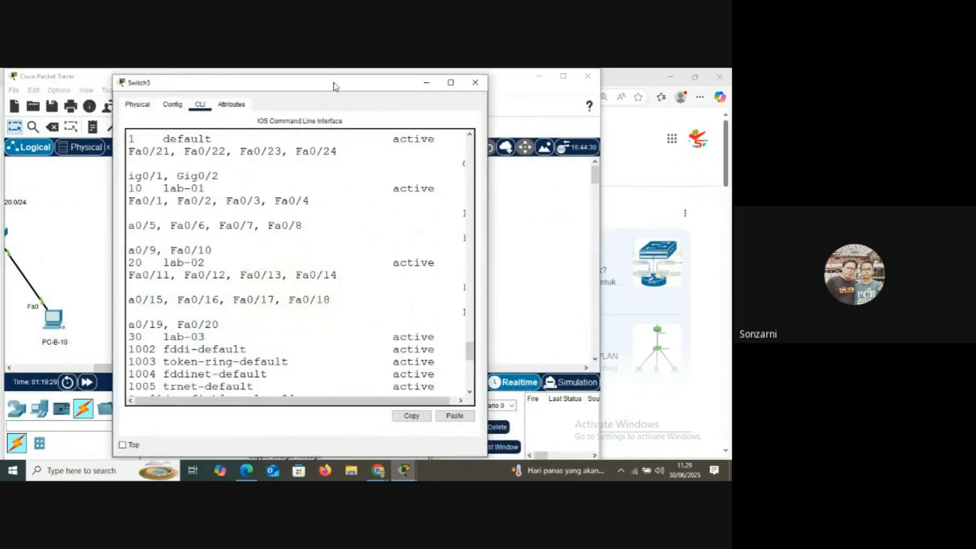
drag(327, 84, 512, 93)
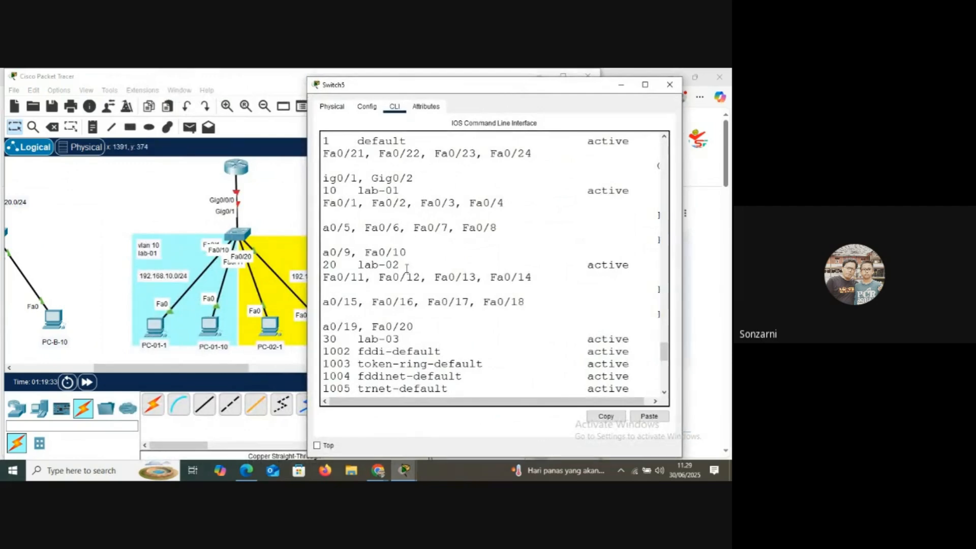
click(112, 216)
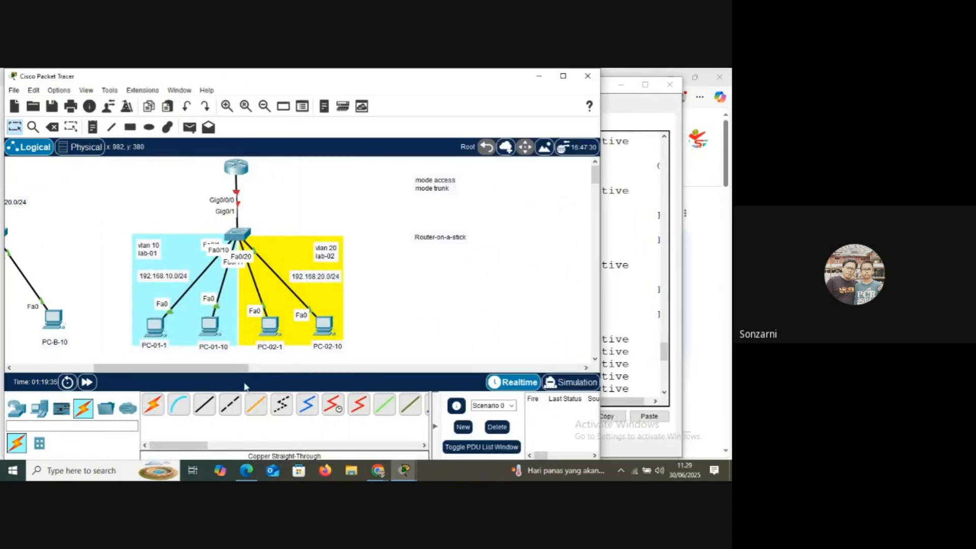
Move the "Router-on-a-stick" note up beside the router of the VLAN topology.
drag(223, 367, 165, 367)
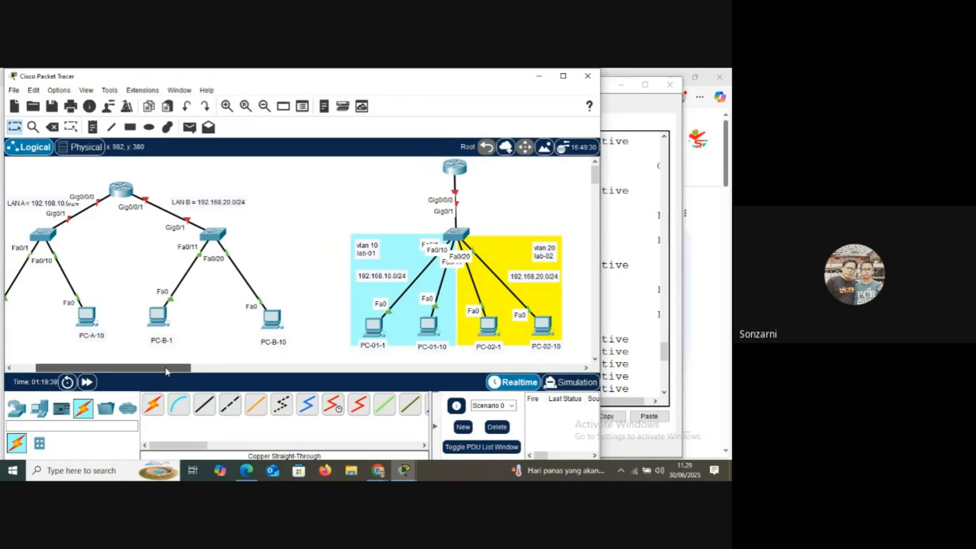
drag(165, 367, 200, 365)
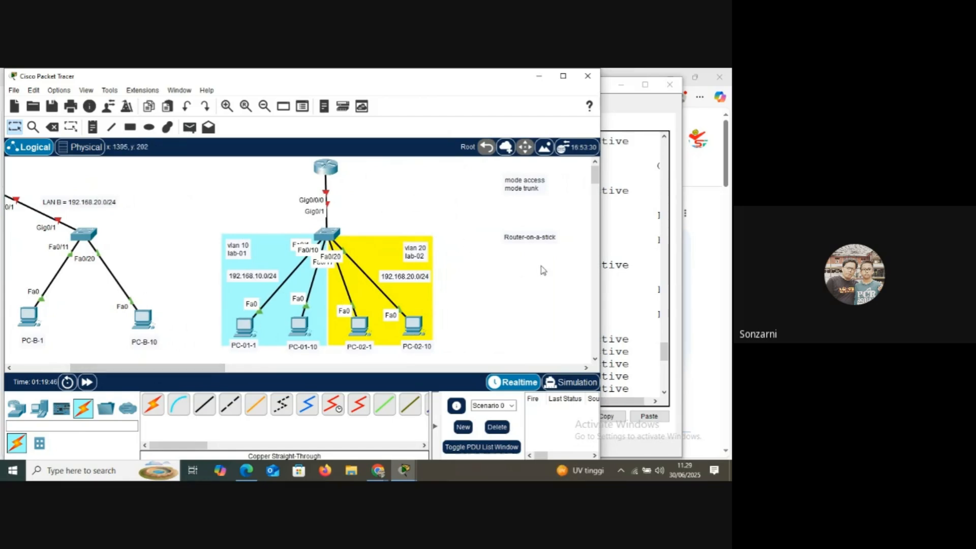
drag(523, 239, 428, 174)
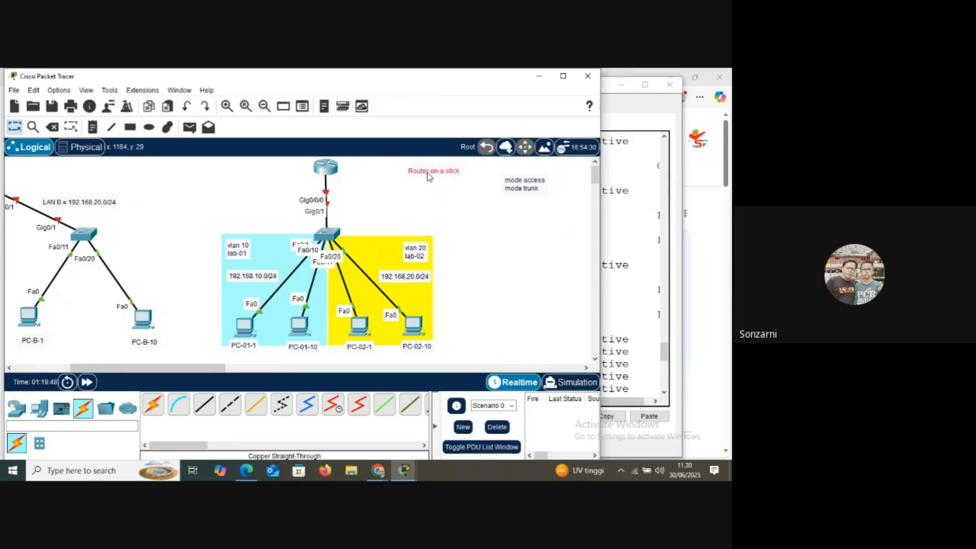
drag(193, 368, 151, 367)
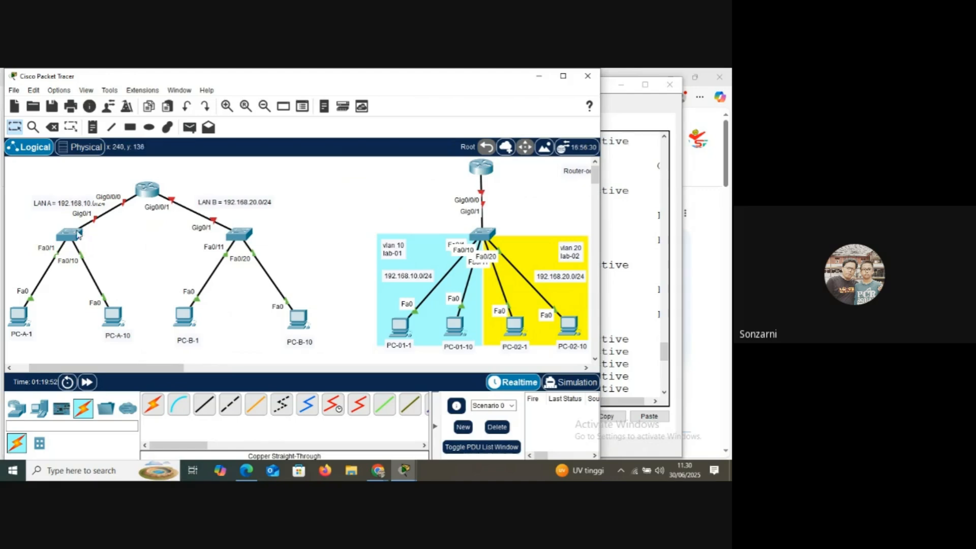
drag(181, 368, 247, 368)
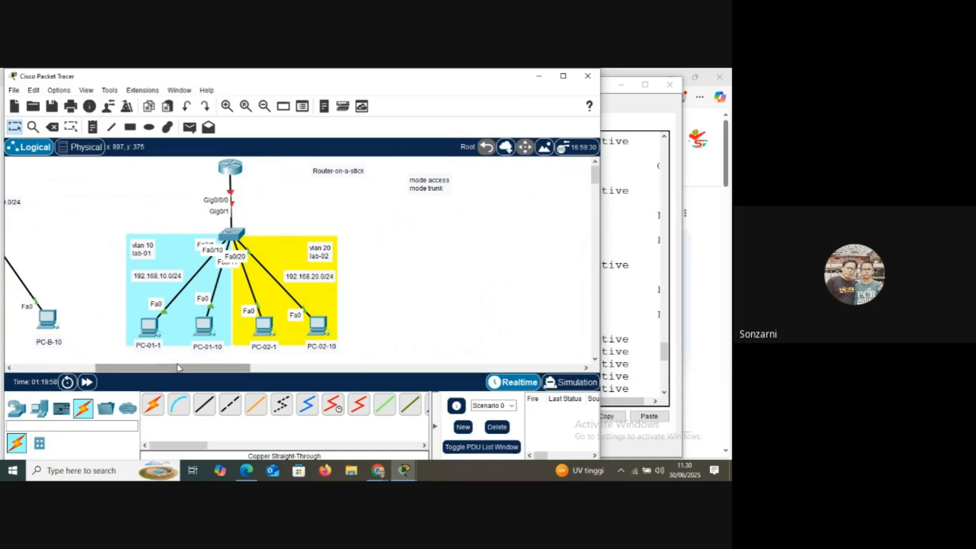
drag(181, 372, 120, 371)
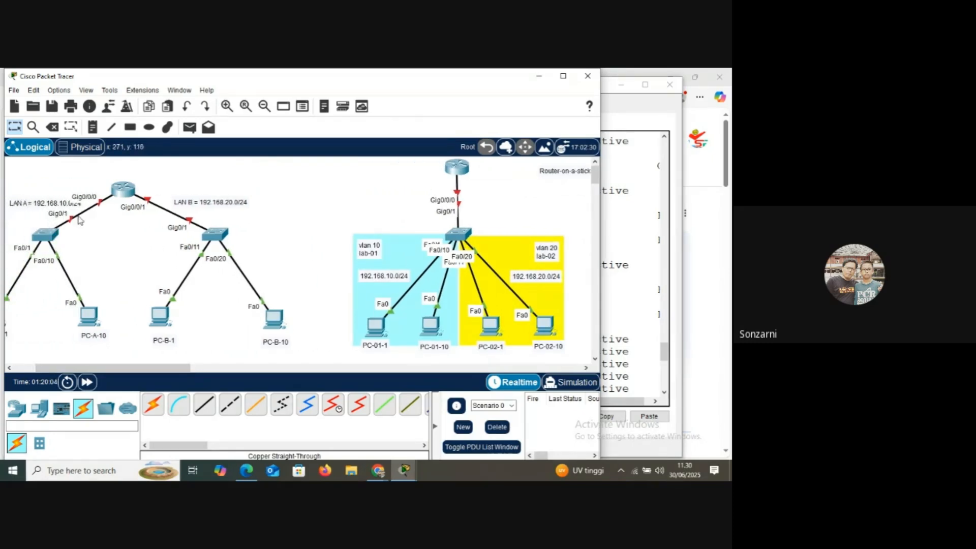
drag(149, 372, 209, 371)
Add a second copper straight-through link from the VLAN switch's GigabitEthernet0/2 to the router's GigabitEthernet0/0/1.
click(206, 405)
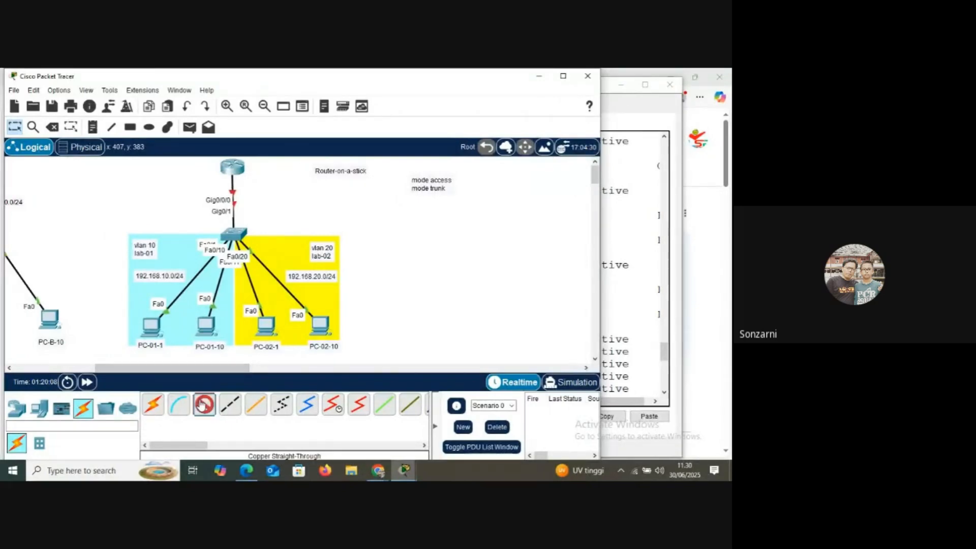
drag(163, 371, 103, 372)
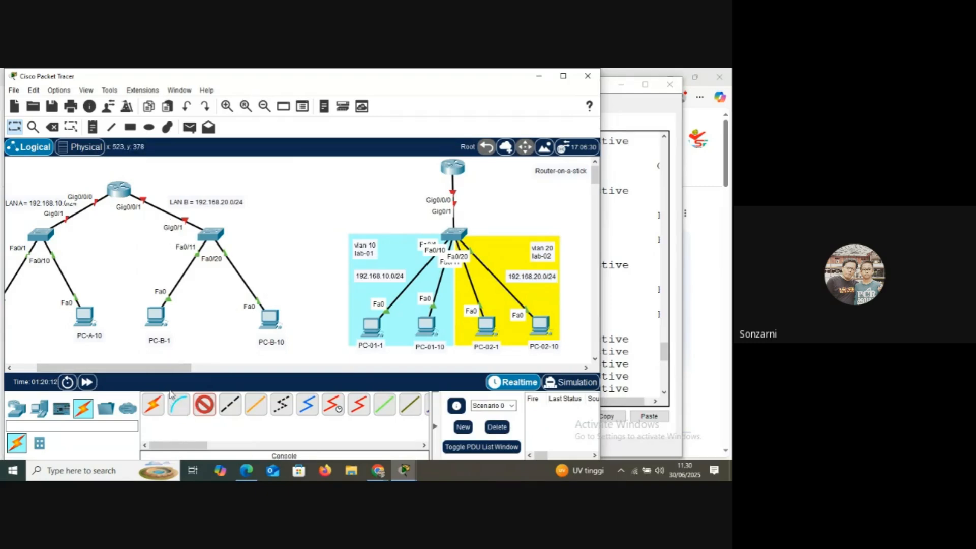
drag(168, 373, 230, 373)
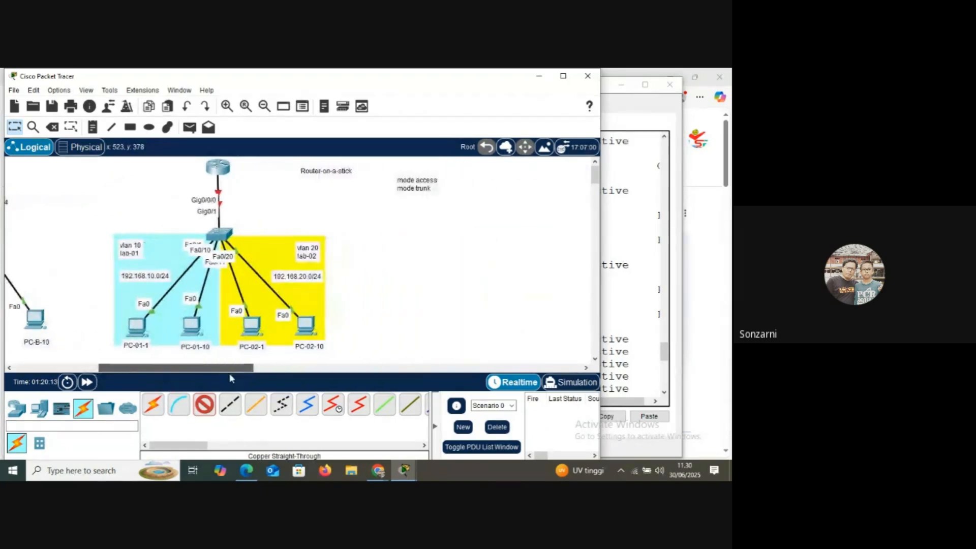
click(228, 236)
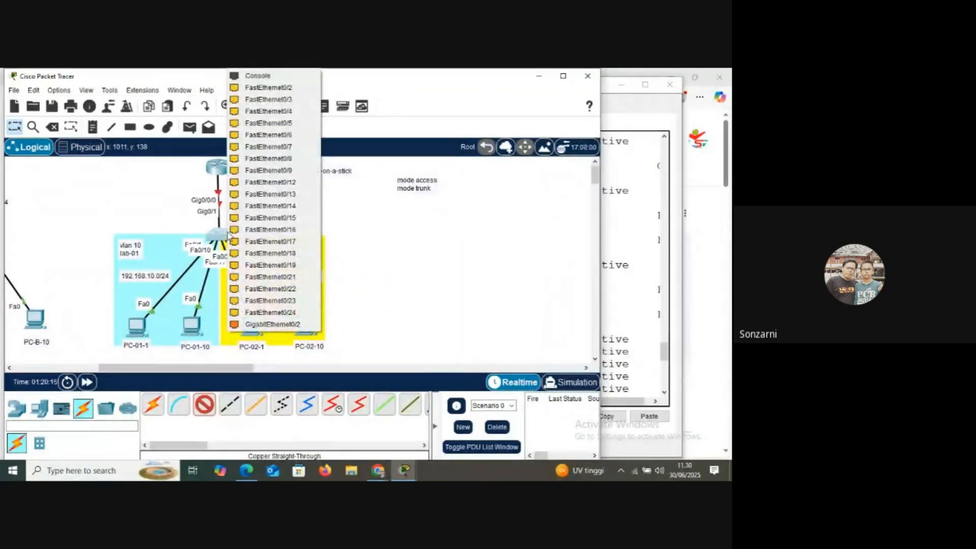
click(267, 324)
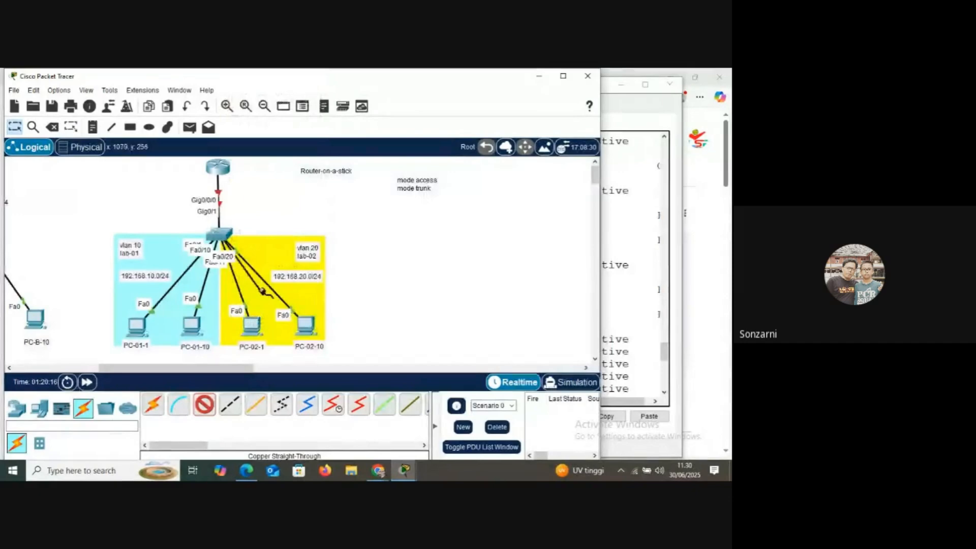
click(221, 170)
click(243, 214)
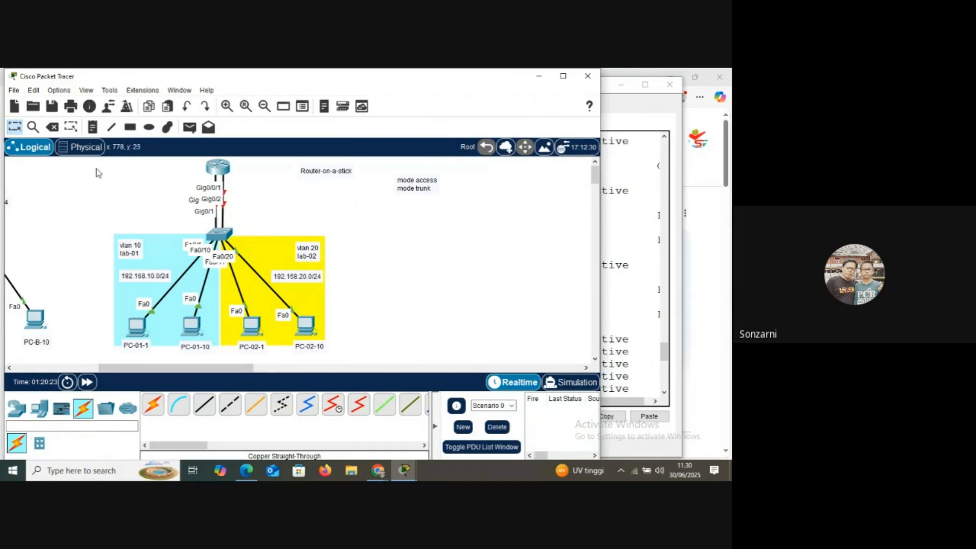
Delete the second link between the VLAN switch and the router, and return to the selection tool.
click(52, 126)
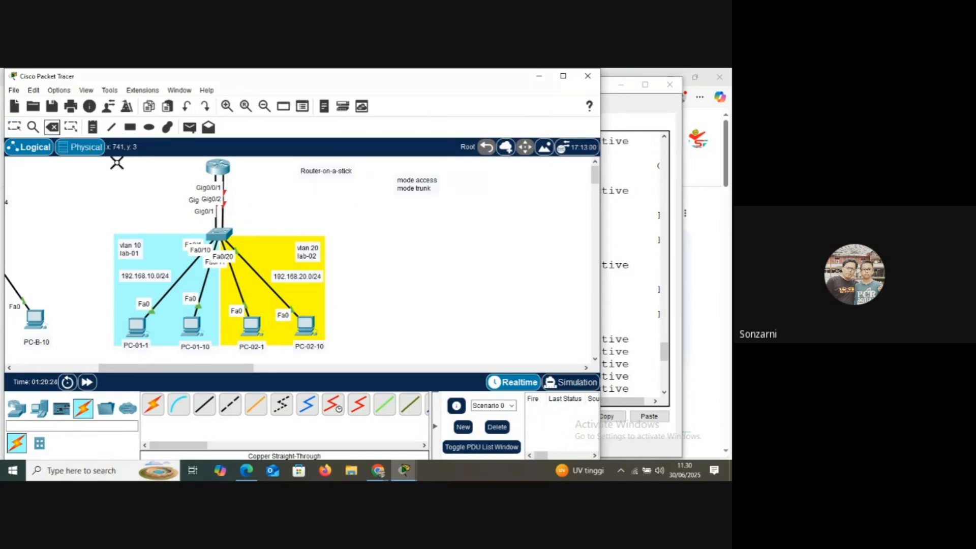
click(224, 211)
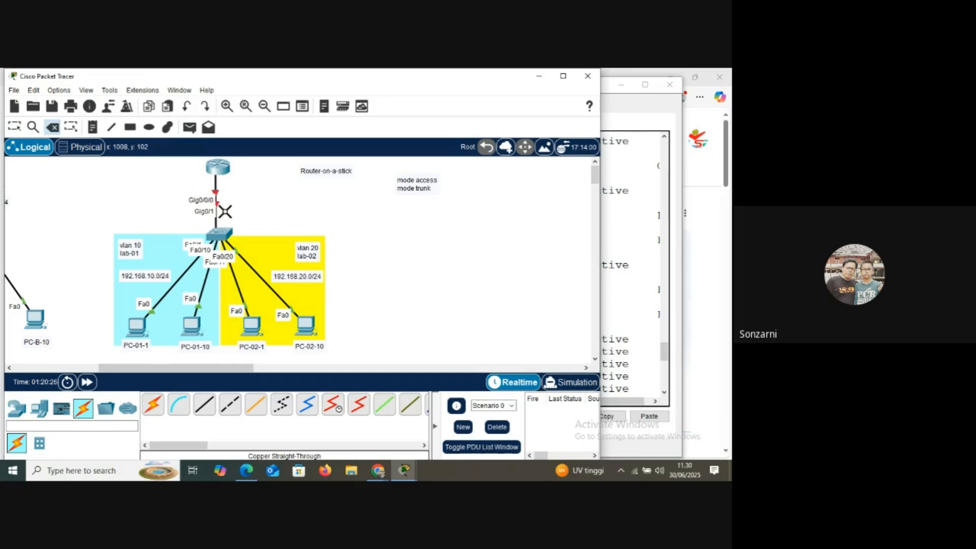
click(14, 126)
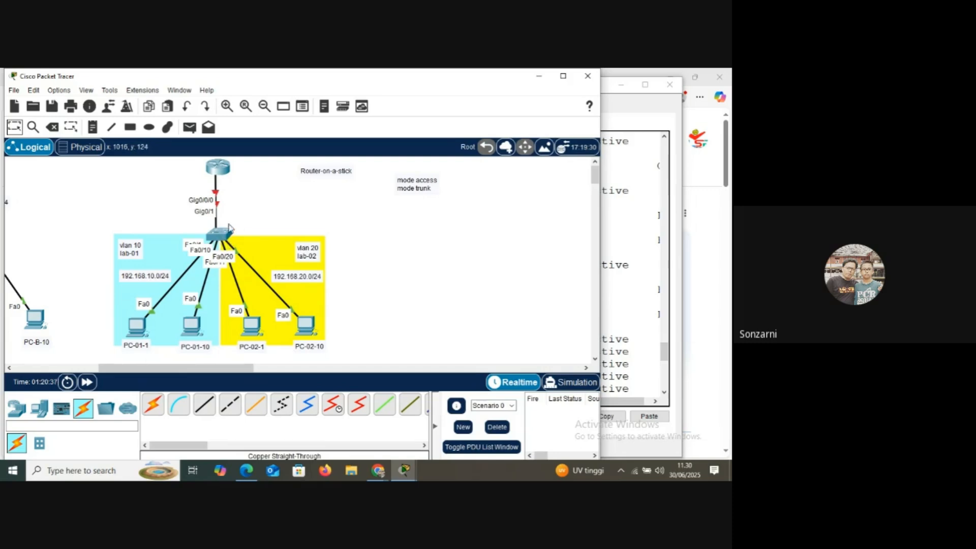
Bring up the Switch5 command-line window, widen it, and go to the latest prompt.
click(405, 473)
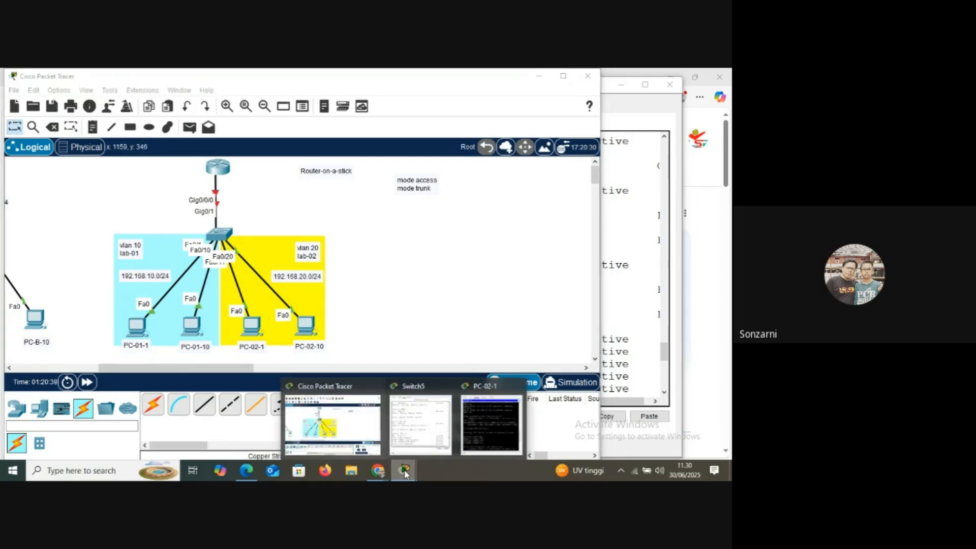
click(420, 421)
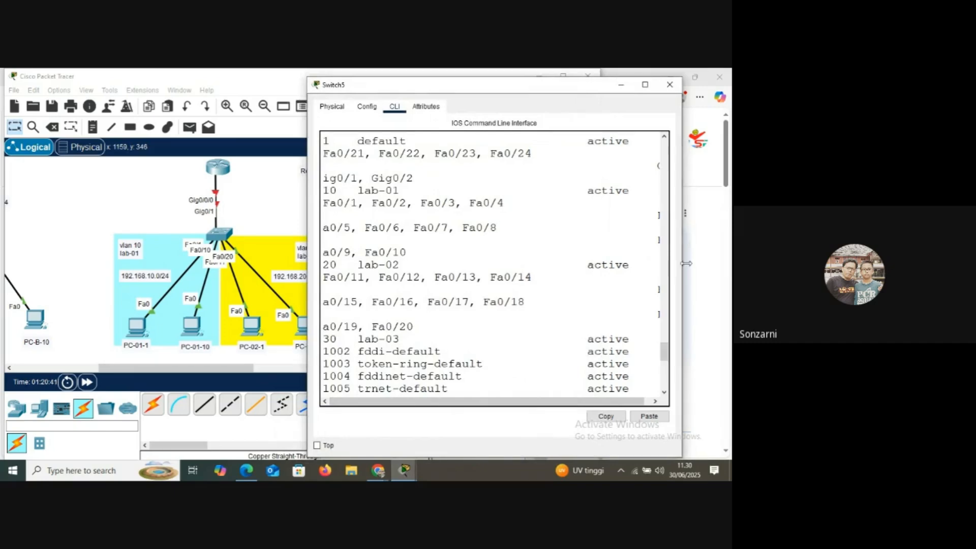
drag(681, 265, 728, 265)
scroll(539, 325, down, 6)
double_click(427, 360)
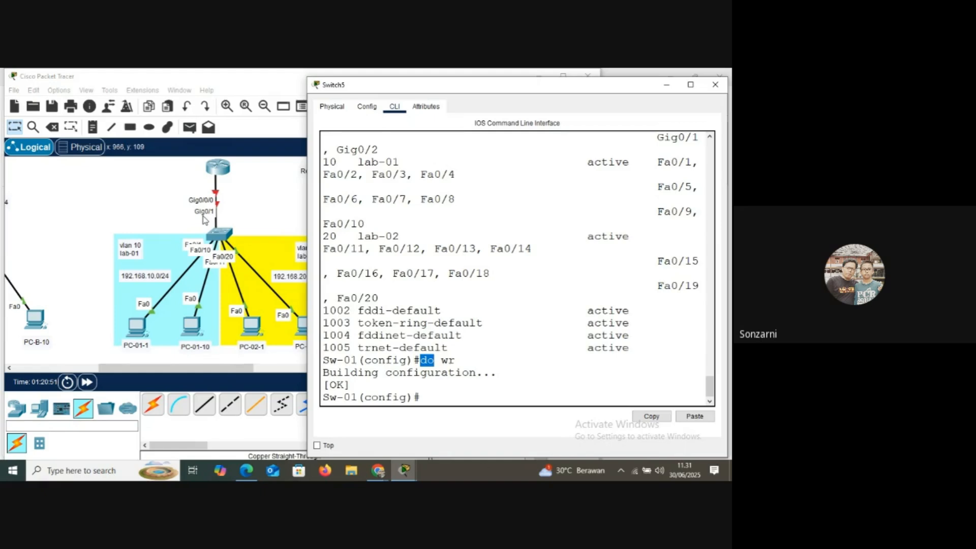
Enter interface configuration mode for g0/1 on Switch5.
click(442, 402)
key(Return)
key(Return)
key(Return)
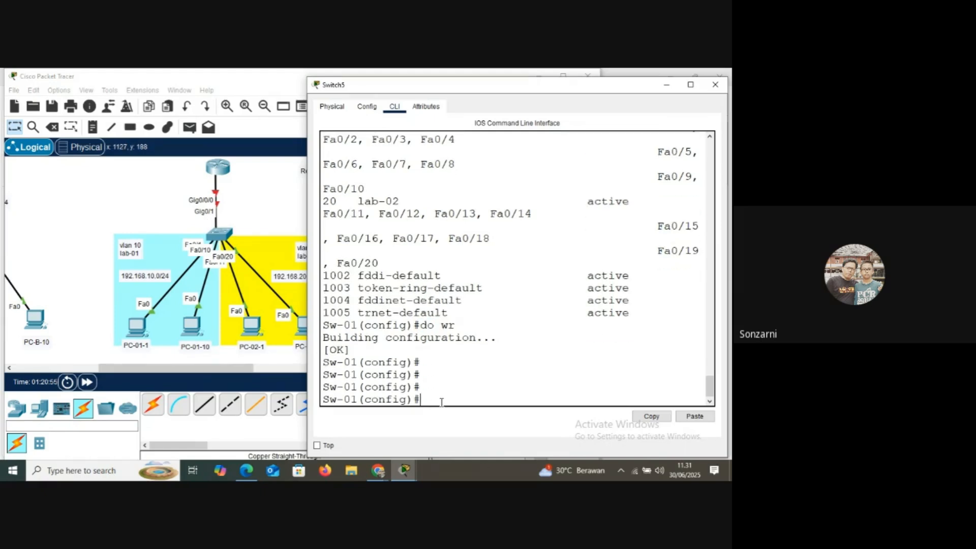
text(int g0/1)
key(Return)
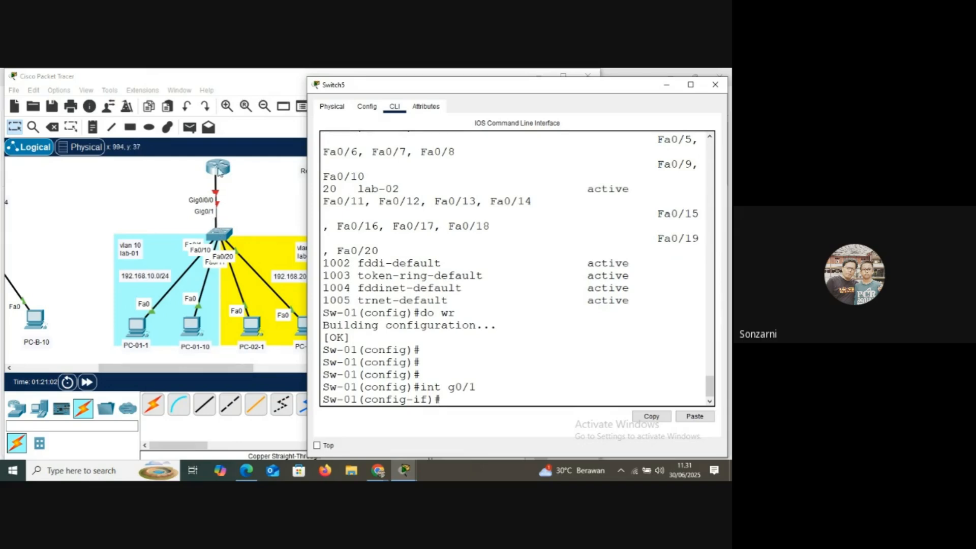
Move the VLAN topology's router aside and back above the switch to show its link.
click(217, 168)
drag(218, 168, 125, 184)
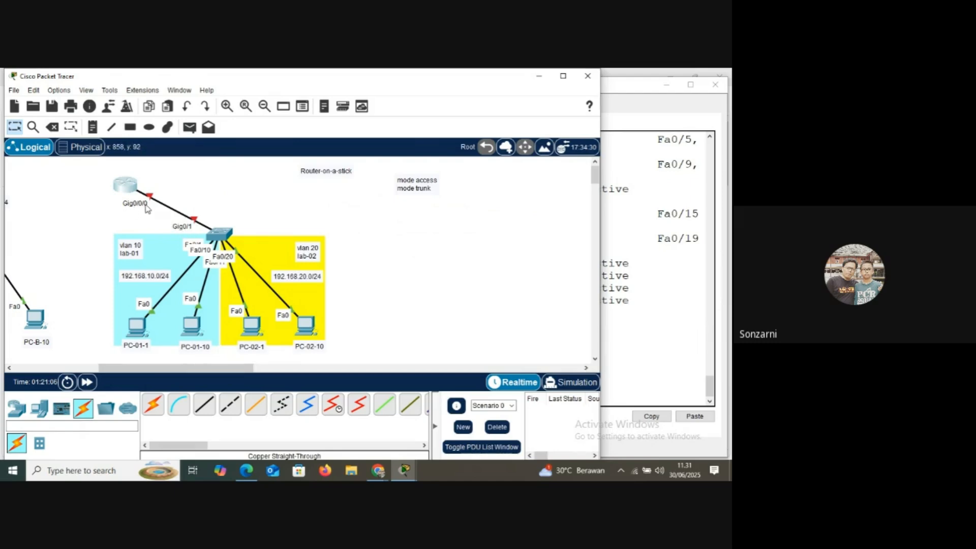
drag(132, 191, 227, 177)
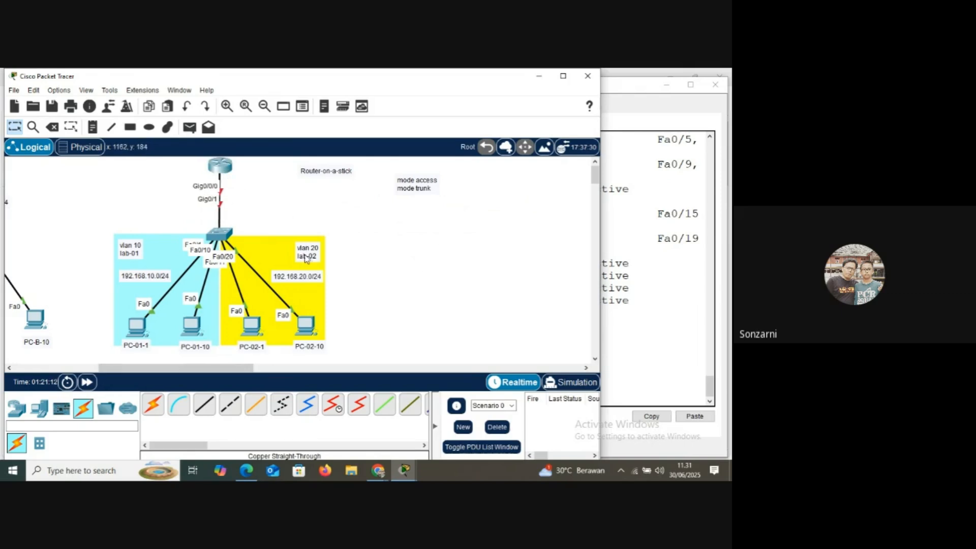
Return to the Switch5 command line and set interface g0/1 to trunk mode with "switchport mode trunk".
mouse_move(405, 472)
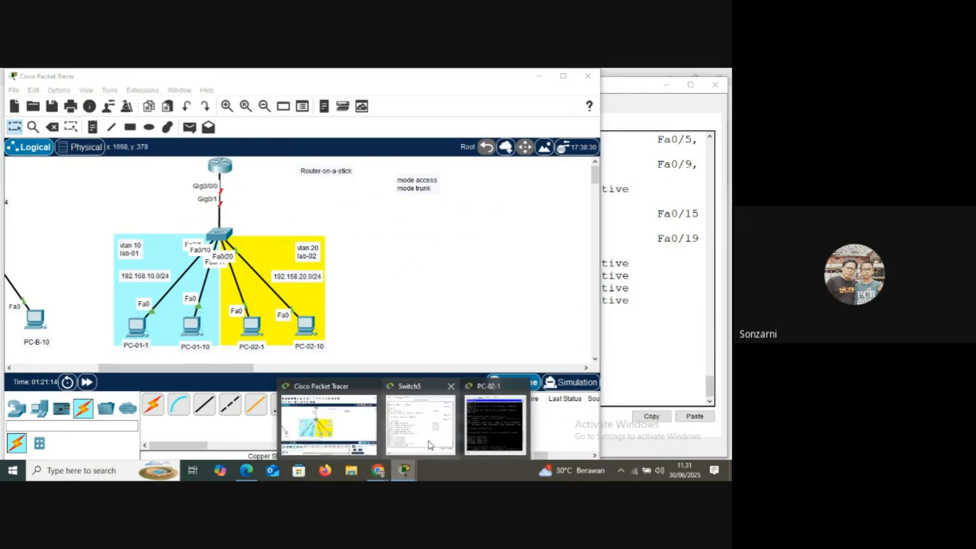
click(416, 422)
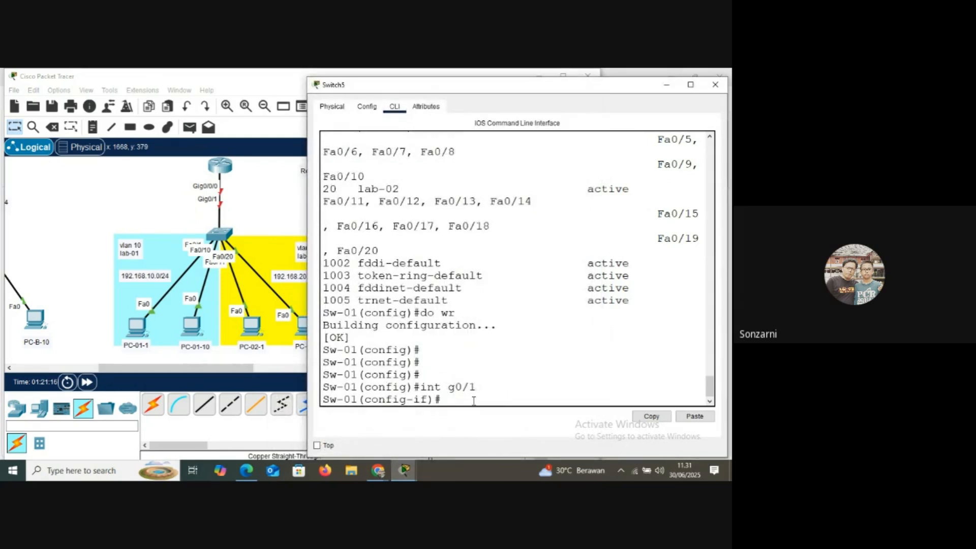
text(swi)
key(Tab)
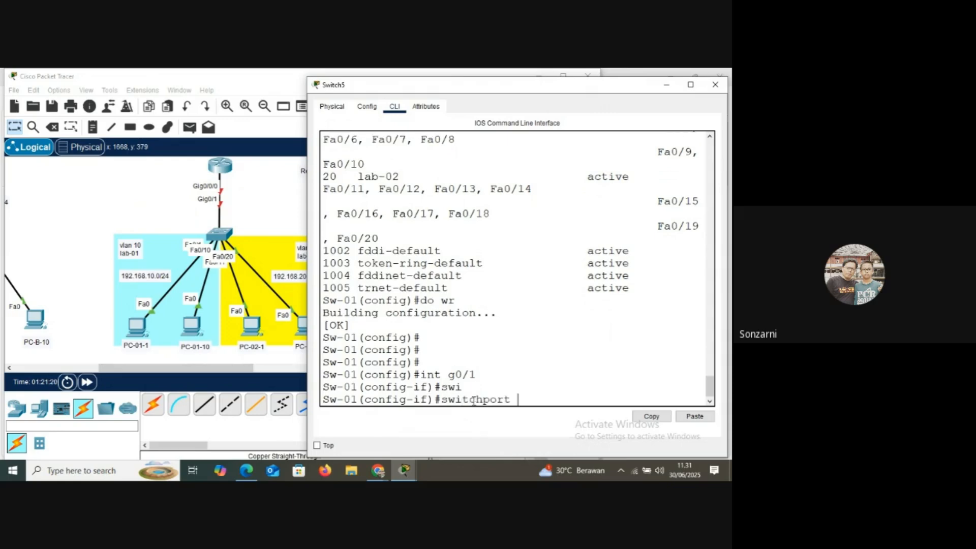
text(mo)
key(Tab)
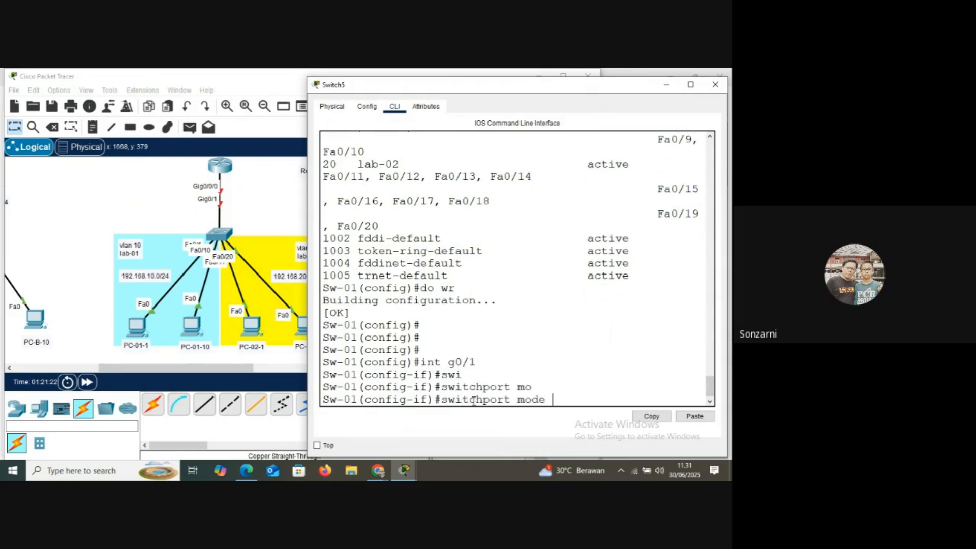
text(tr)
key(Tab)
key(Return)
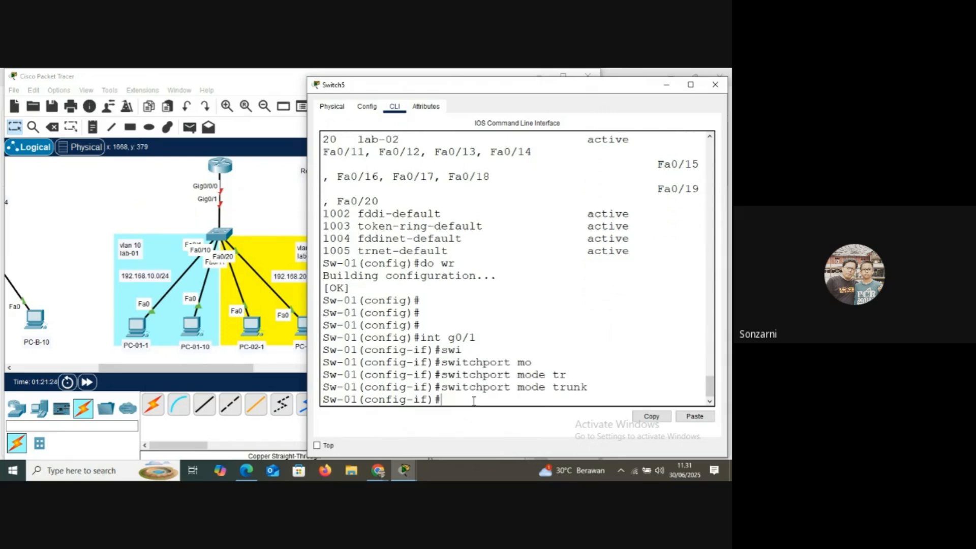
Allow all VLANs on the g0/1 trunk with "switchport trunk allowed vlan all", highlighting the trunk commands for explanation.
text(swi)
key(Tab)
text(tr)
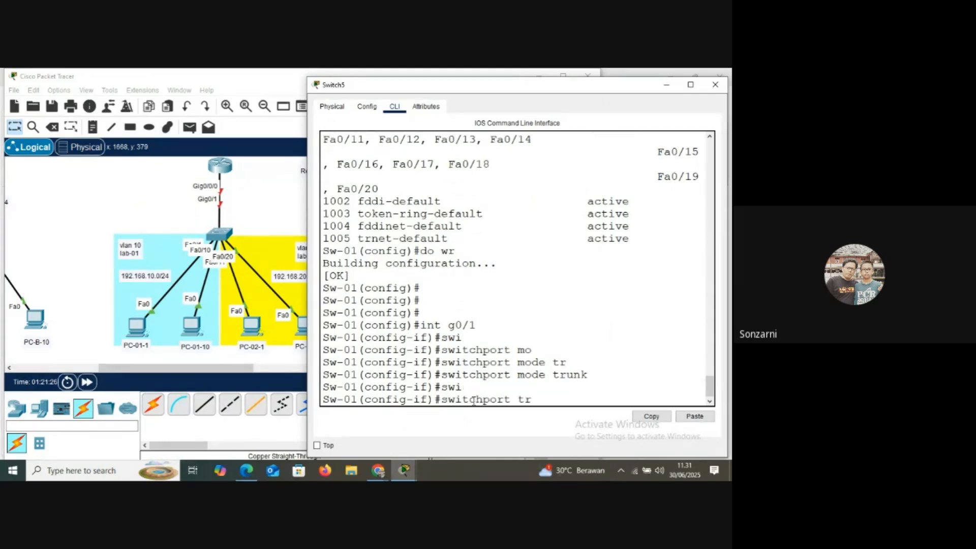
key(Tab)
text(al)
key(Tab)
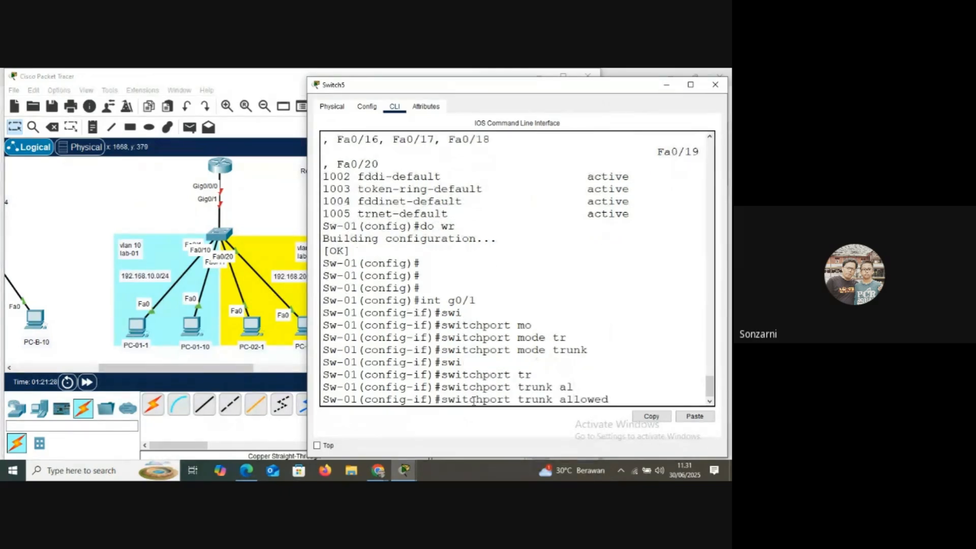
text(vl)
key(Tab)
text(a)
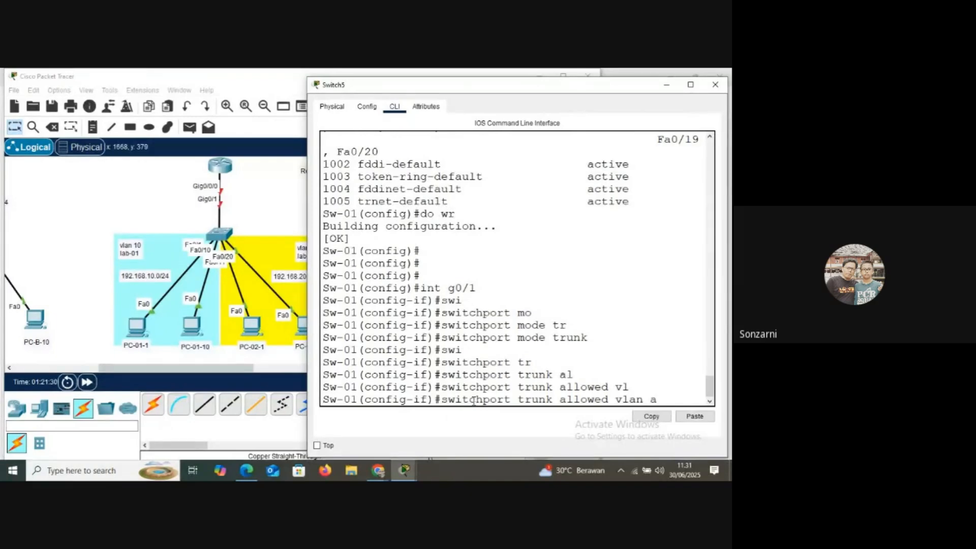
text(ll)
drag(441, 338, 588, 339)
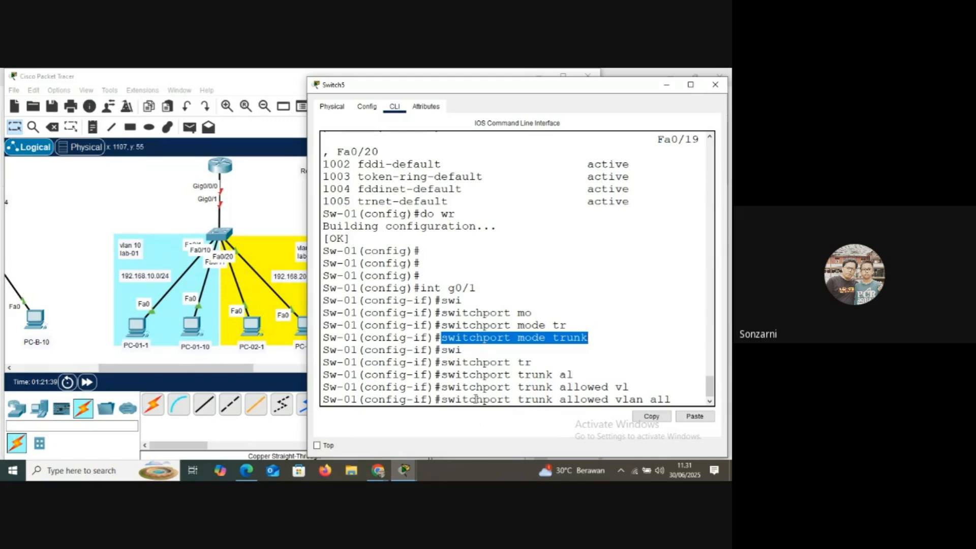
drag(671, 399, 562, 403)
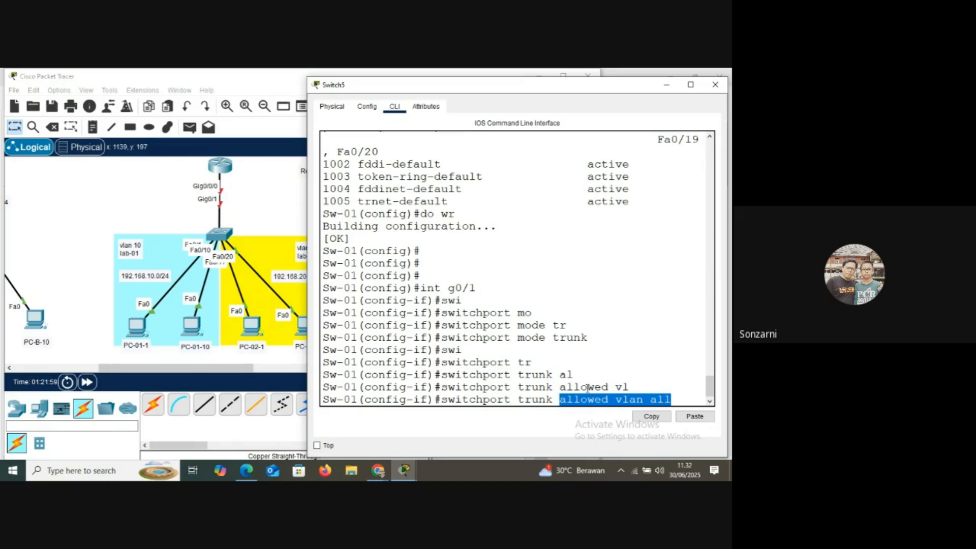
click(476, 400)
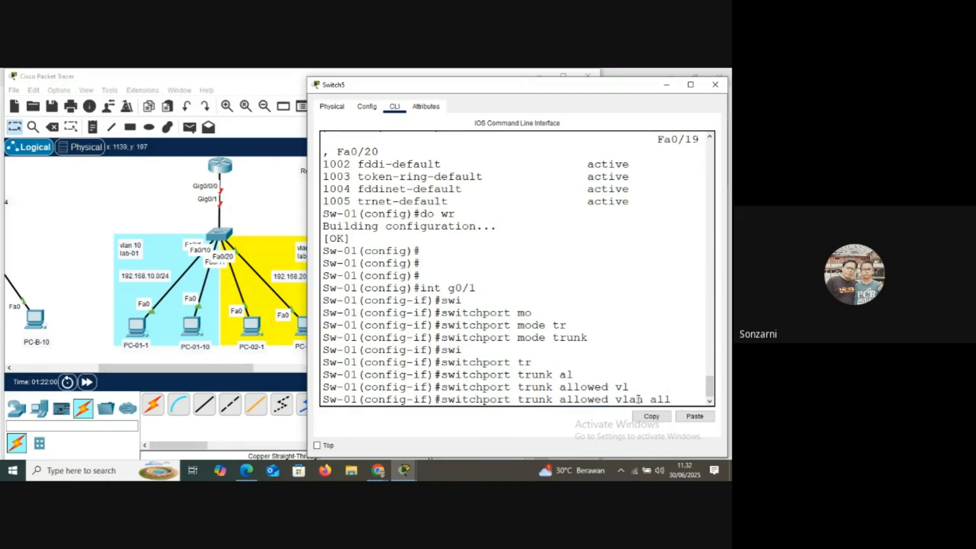
key(Return)
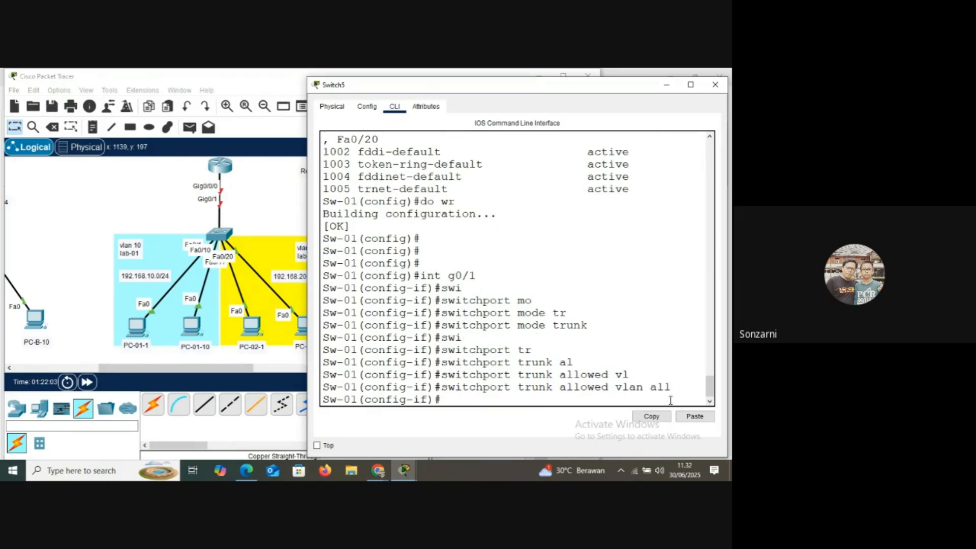
Exit interface and global configuration on Switch5 to reach the privileged prompt.
text(exit)
key(Return)
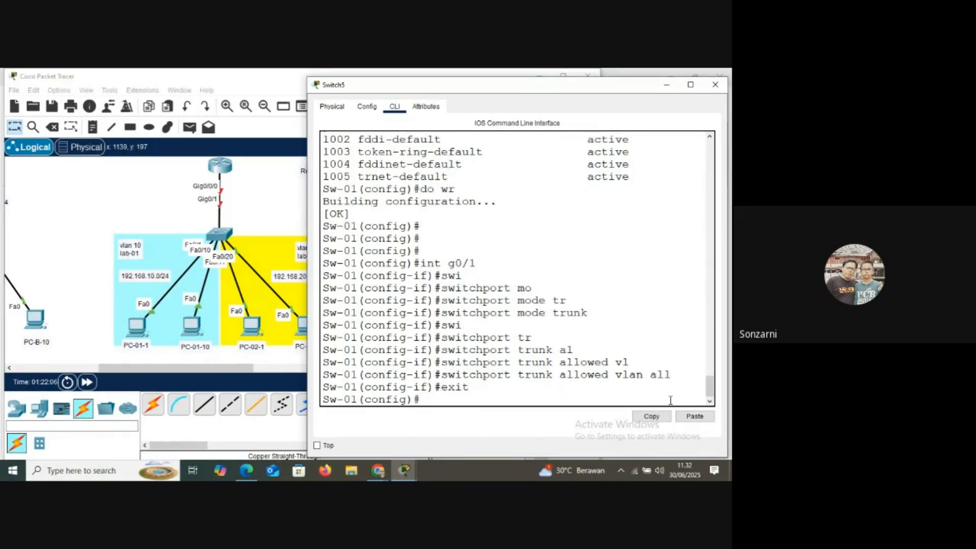
text(exit)
key(Return)
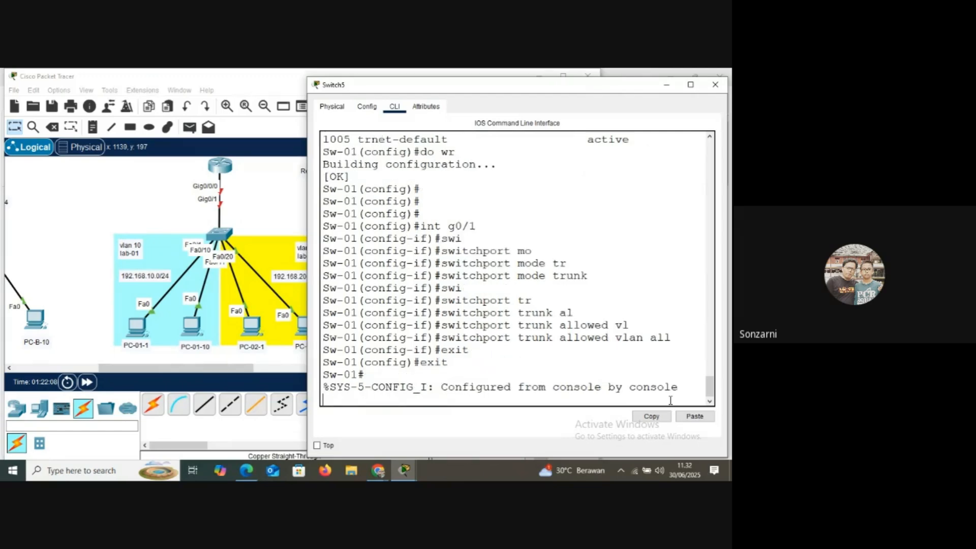
key(Return)
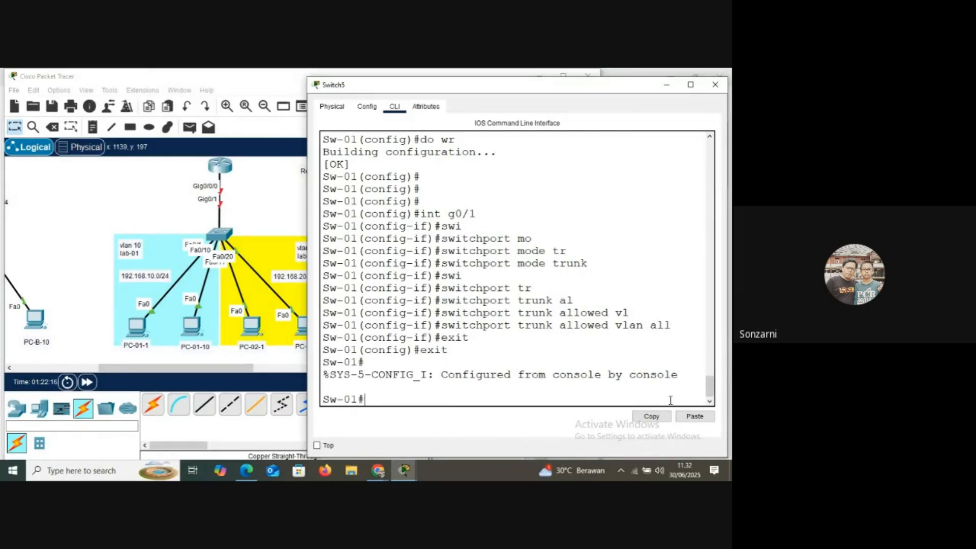
Check the switch's trunk interfaces with "sh int tr".
text(sh int tr)
key(Return)
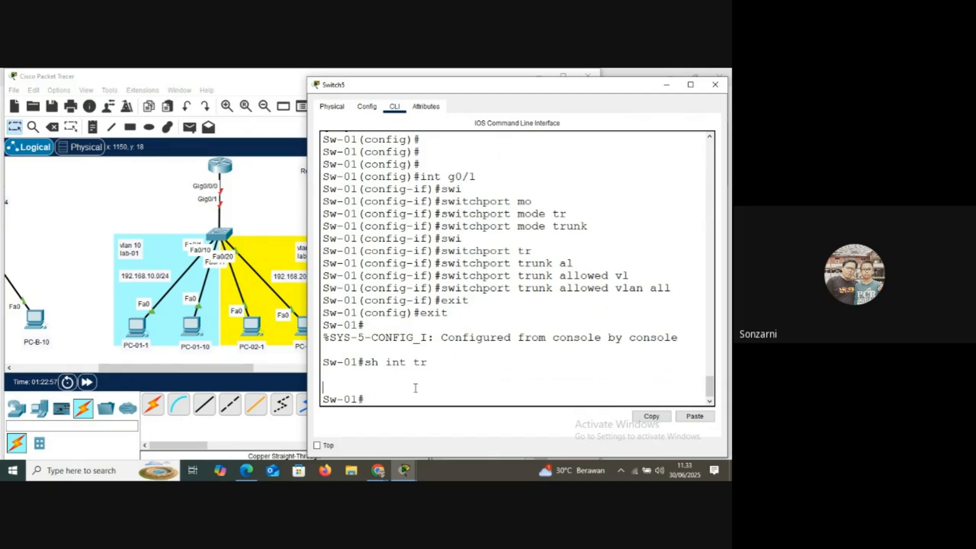
key(Return)
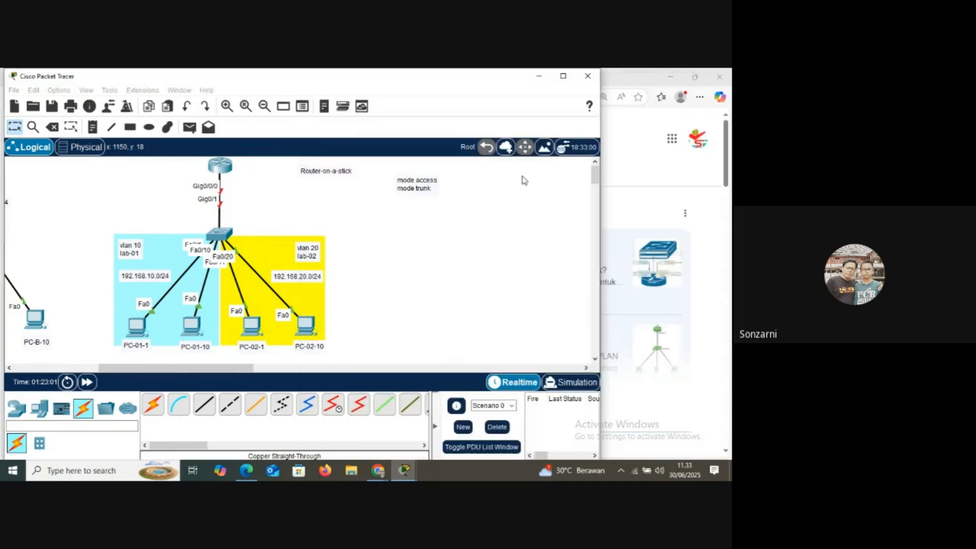
Minimize the Switch5 window, open the VLAN topology's router, and place its window beside the topology.
click(667, 84)
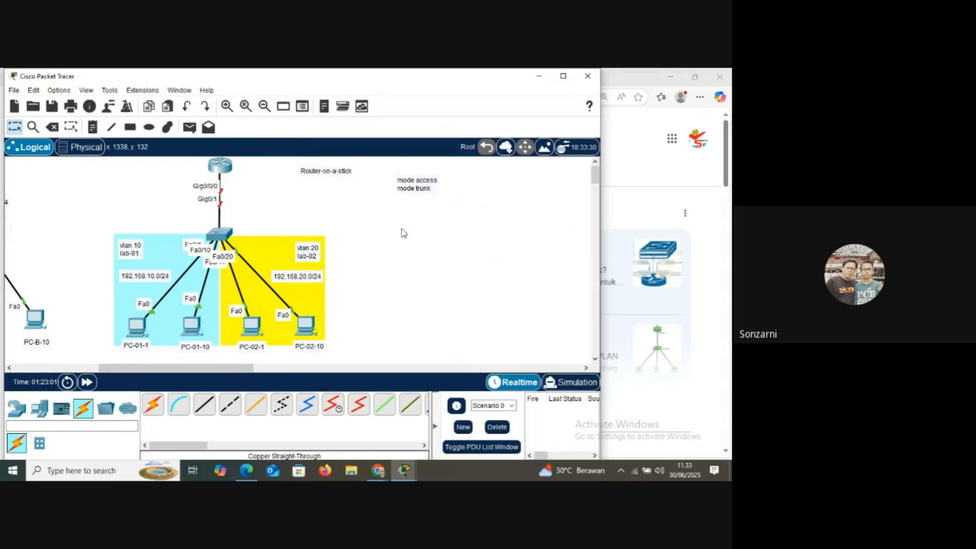
click(223, 172)
drag(315, 94, 446, 93)
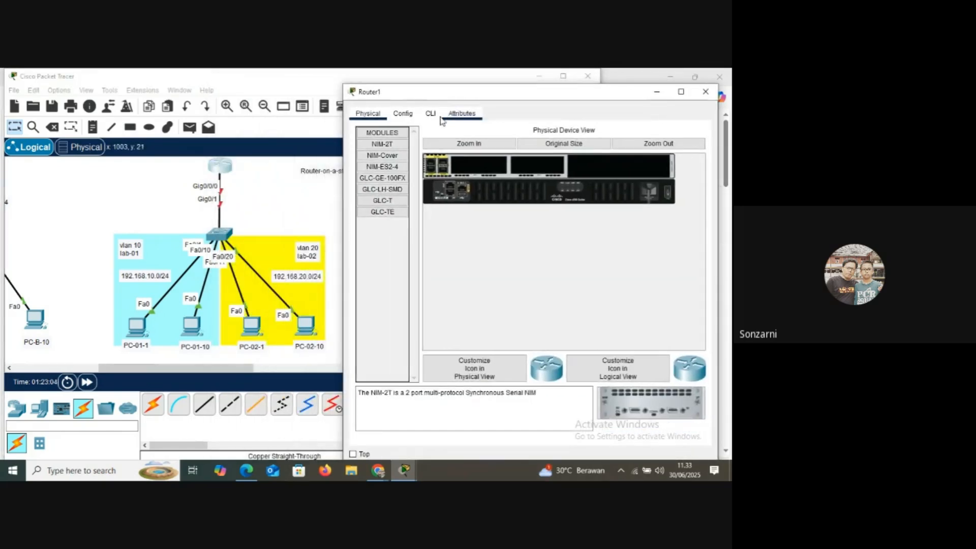
Decline the initial configuration dialog on Router1's command line and enter global configuration mode.
click(432, 115)
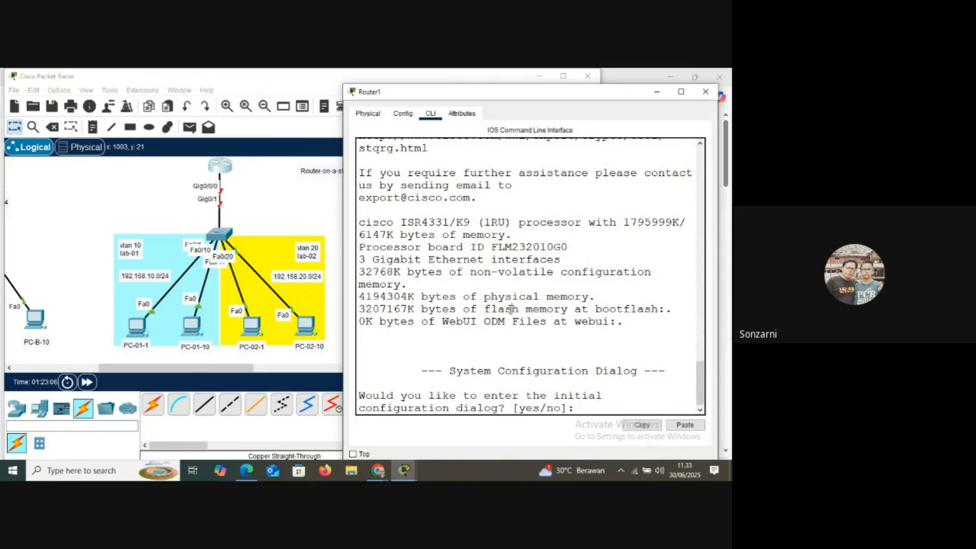
text(no)
key(Return)
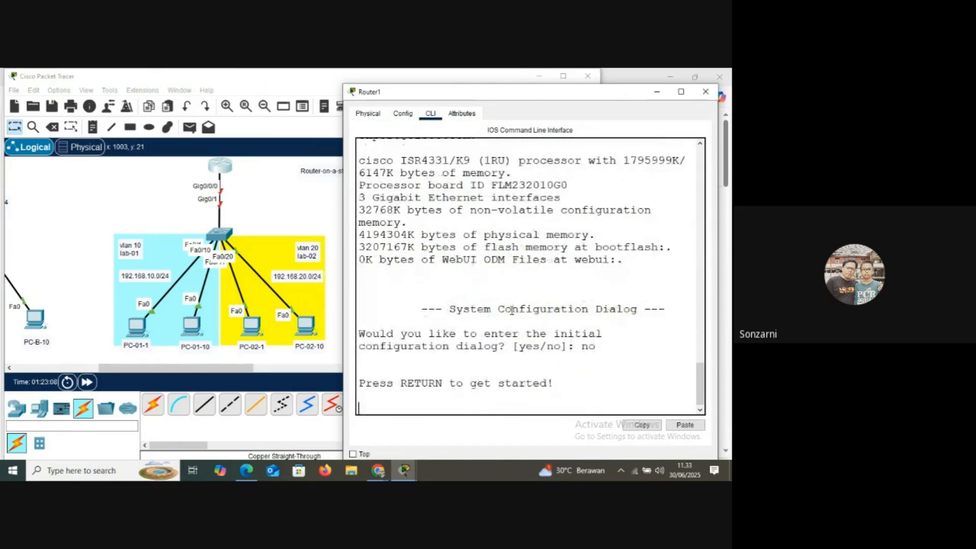
text(en)
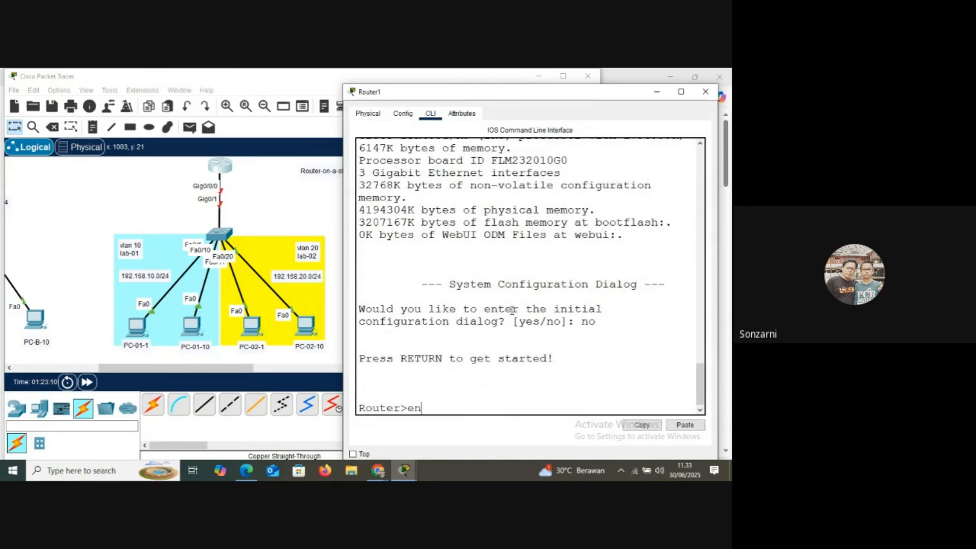
key(Return)
text(conf t)
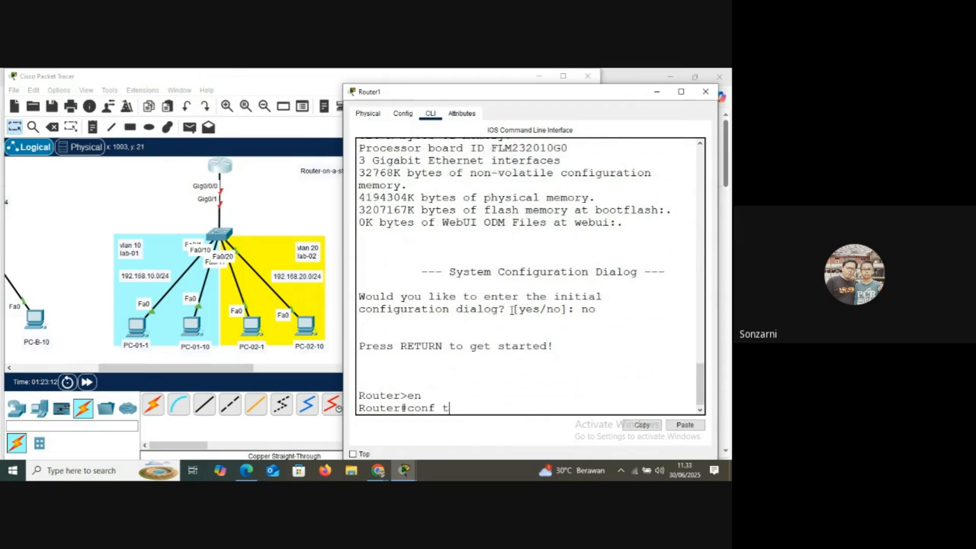
key(Return)
Set the router's hostname to R-01.
text(h)
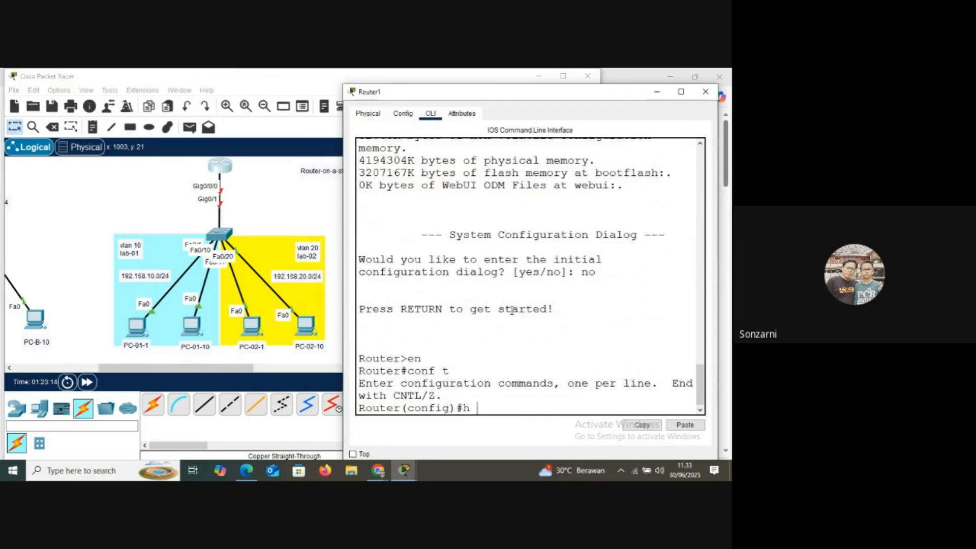
text( R-01)
key(Return)
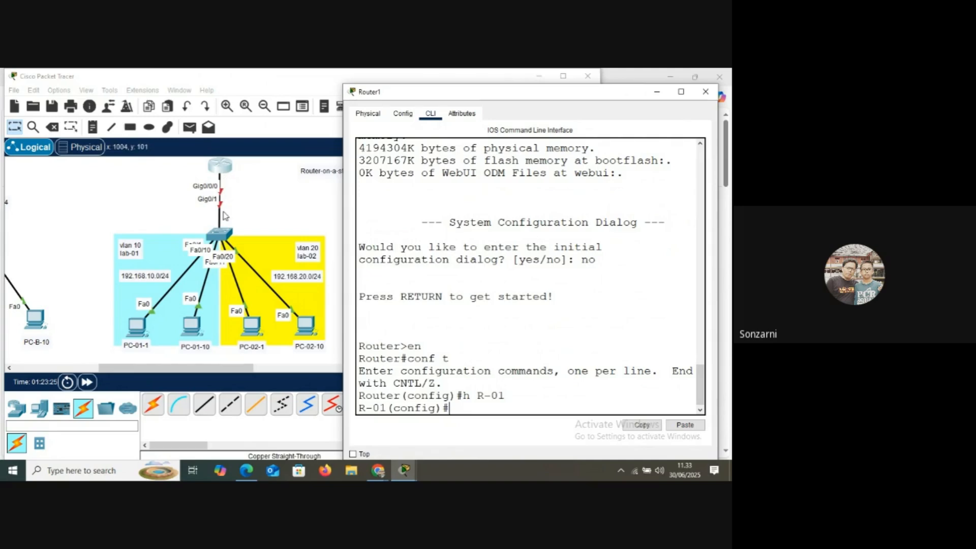
Compare the two-LAN router topology with the router-on-a-stick topology and return to Router1's command line.
click(241, 202)
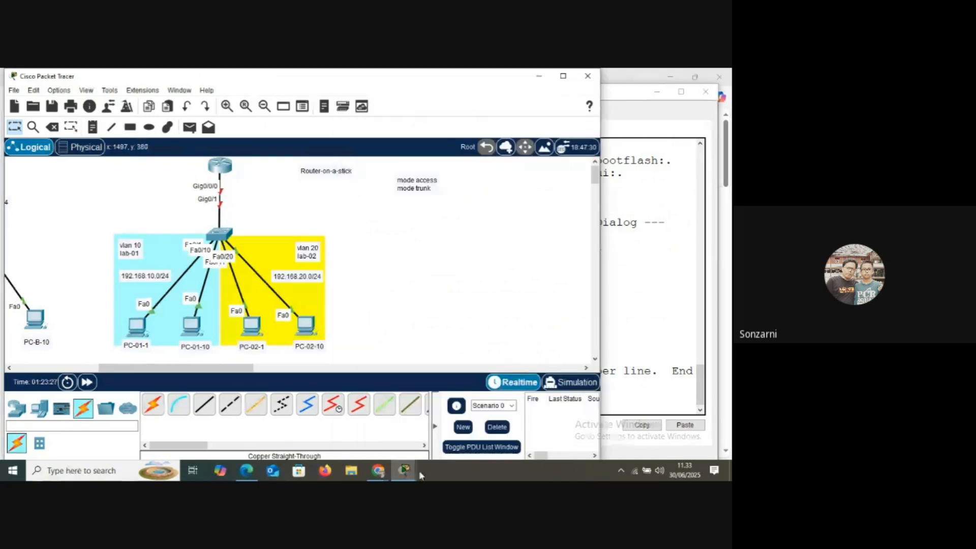
mouse_move(403, 476)
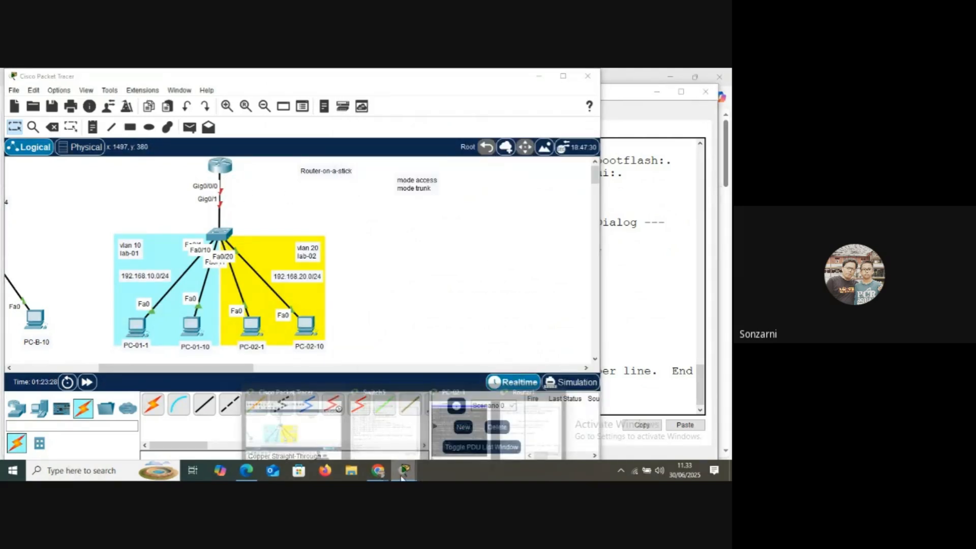
click(533, 428)
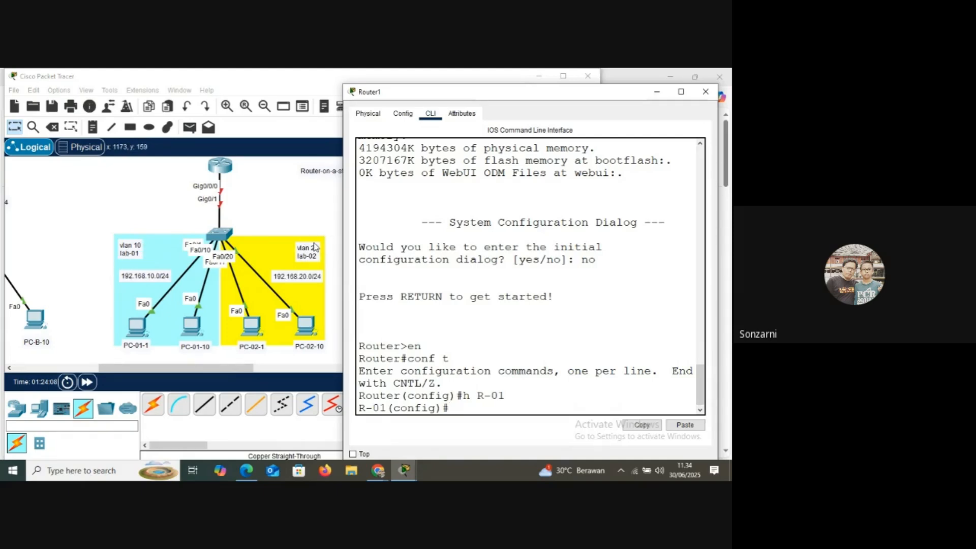
drag(195, 367, 127, 364)
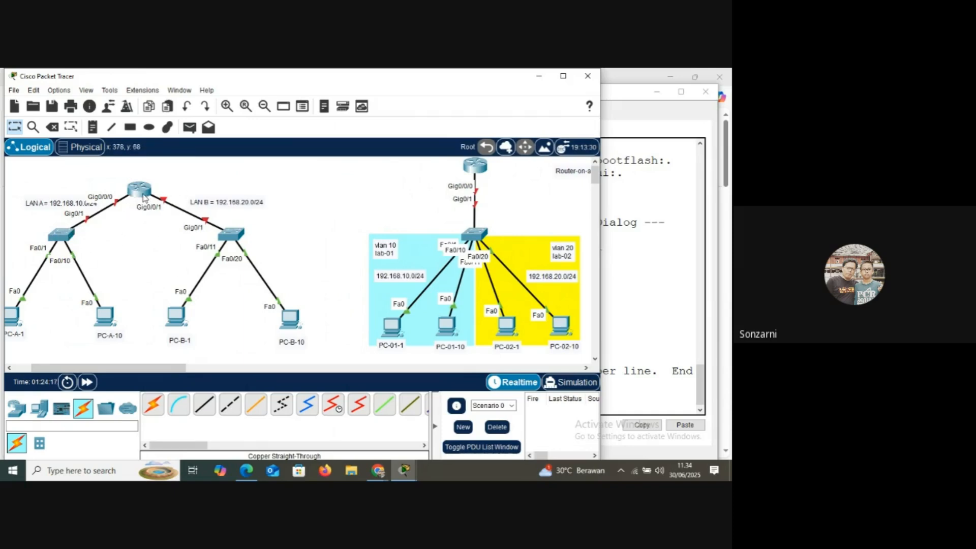
mouse_move(144, 198)
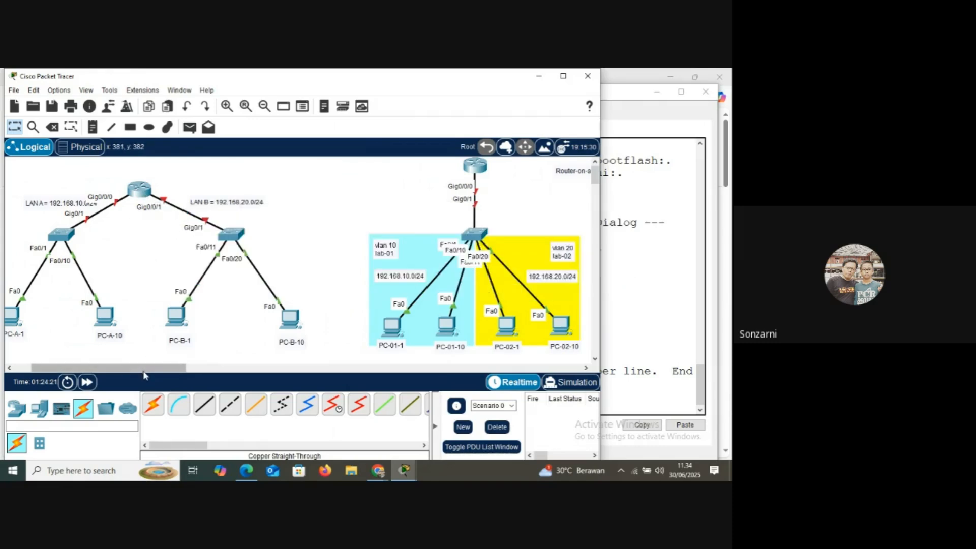
drag(146, 368, 212, 370)
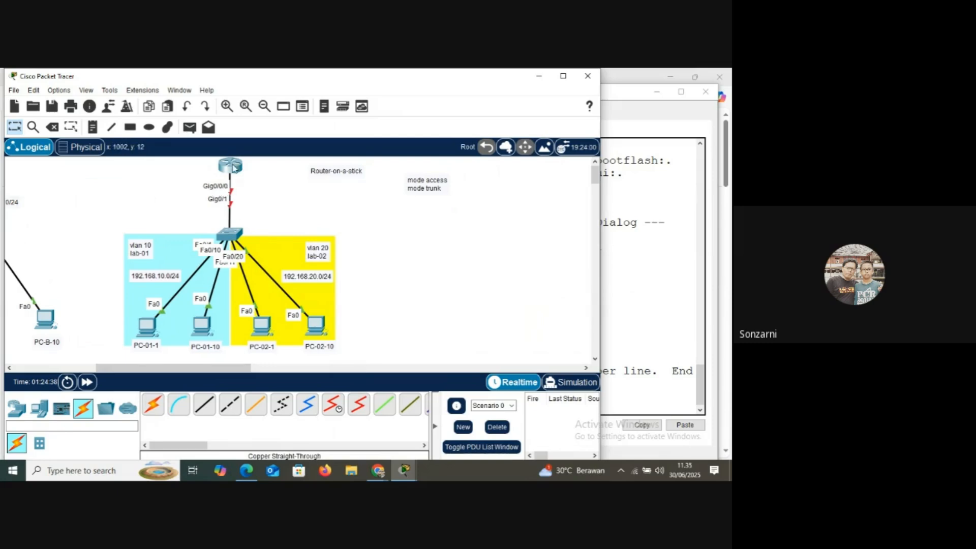
click(401, 471)
click(518, 426)
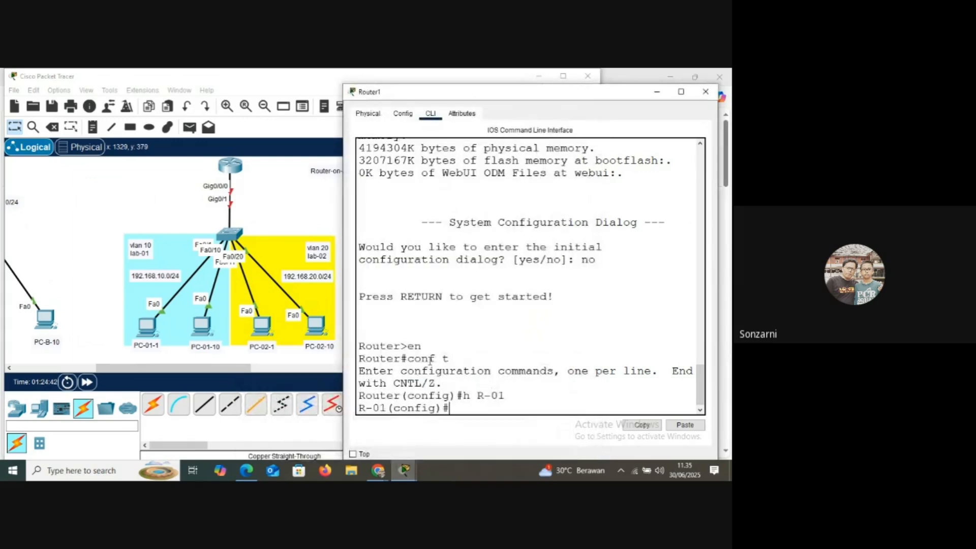
Create subinterface g0/0/0.10 on the router, exit to global configuration, and highlight the subinterface command for explanation.
text(int g0/0/0)
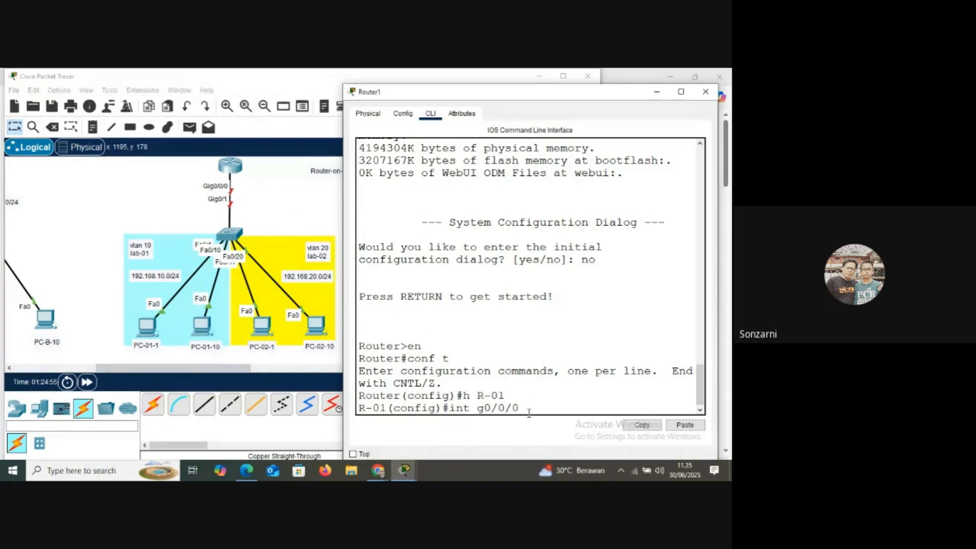
text(.10)
key(Return)
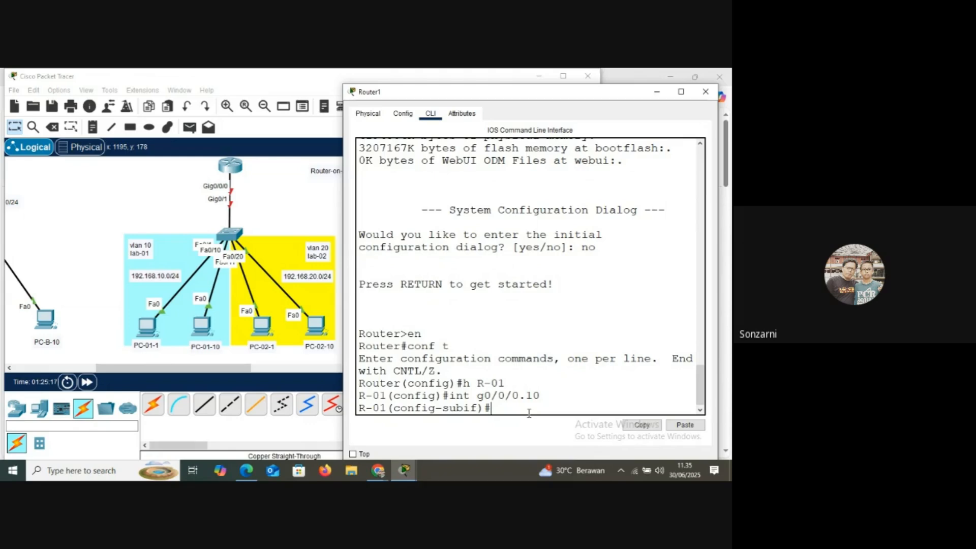
text(exit)
key(Return)
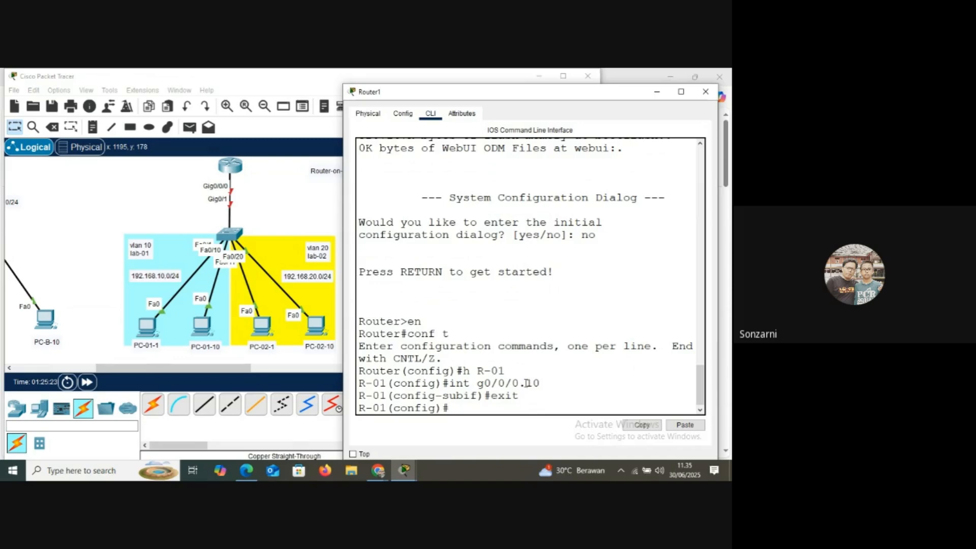
drag(520, 385, 540, 385)
click(451, 384)
drag(452, 385, 542, 383)
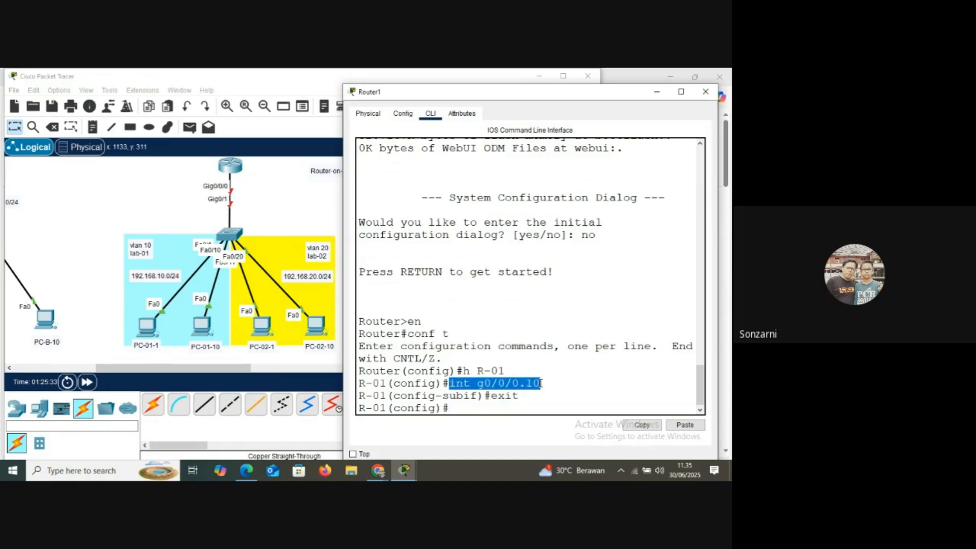
click(457, 408)
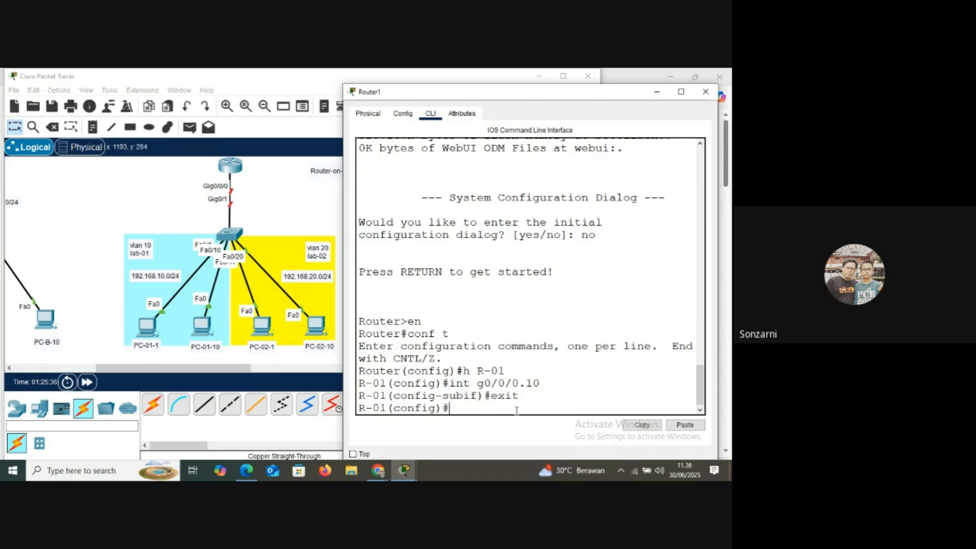
Create subinterface g0/0/0.20 on the router and exit to global configuration.
text(int g0/0/0.20)
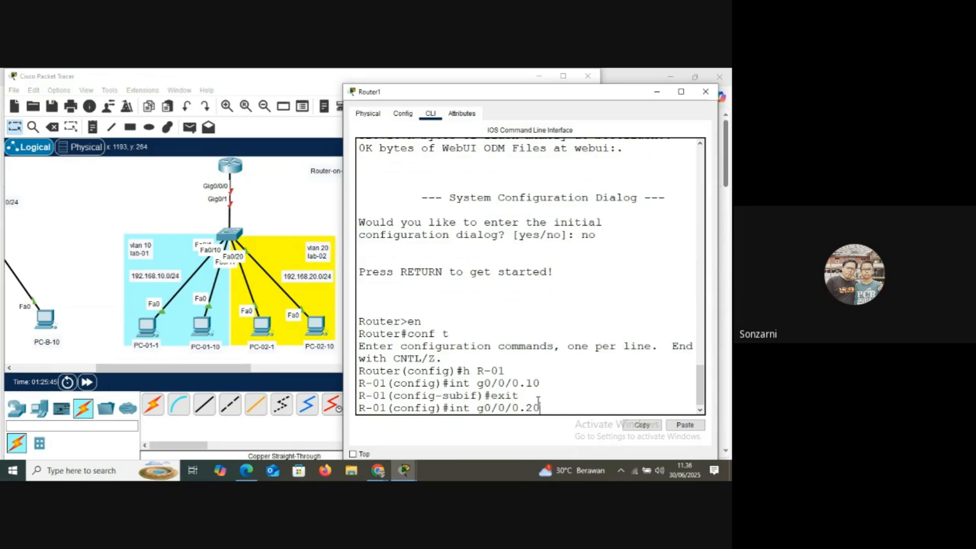
key(Return)
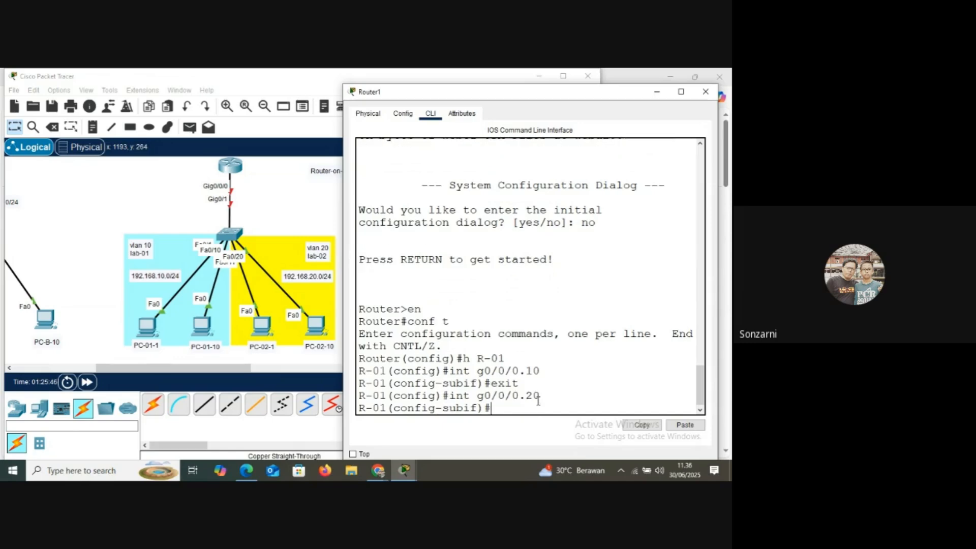
text(exit)
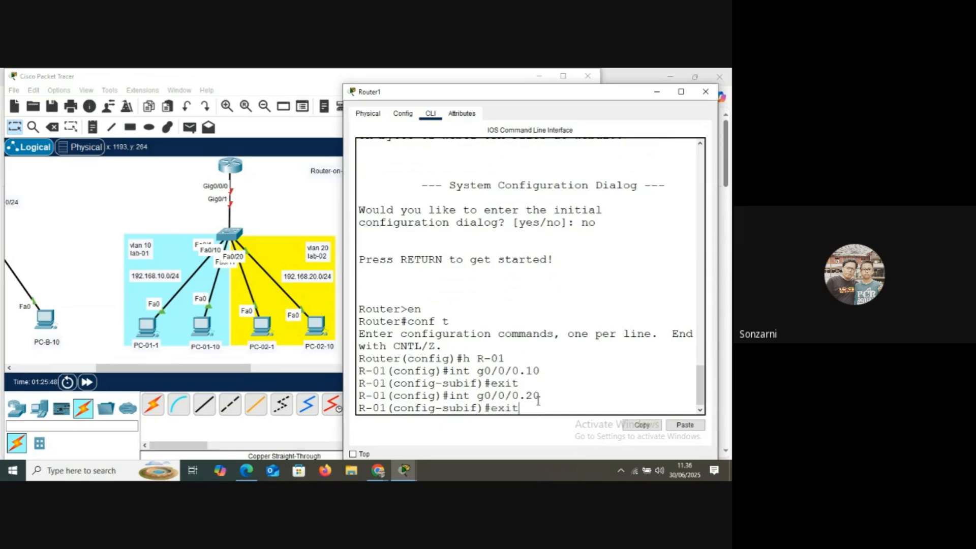
key(Return)
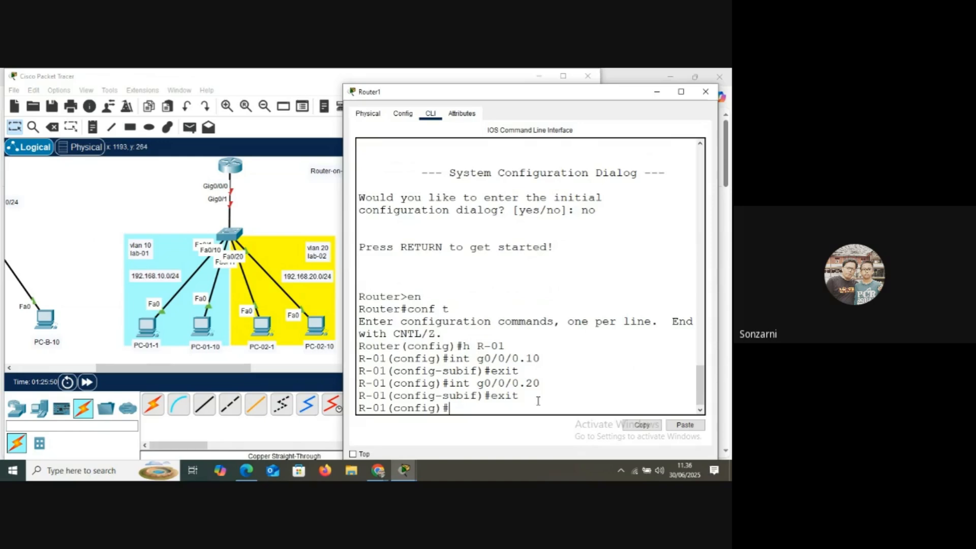
List the router's interfaces with "do sh ip int br" and widen the Router1 window to fit the table.
text(do sh)
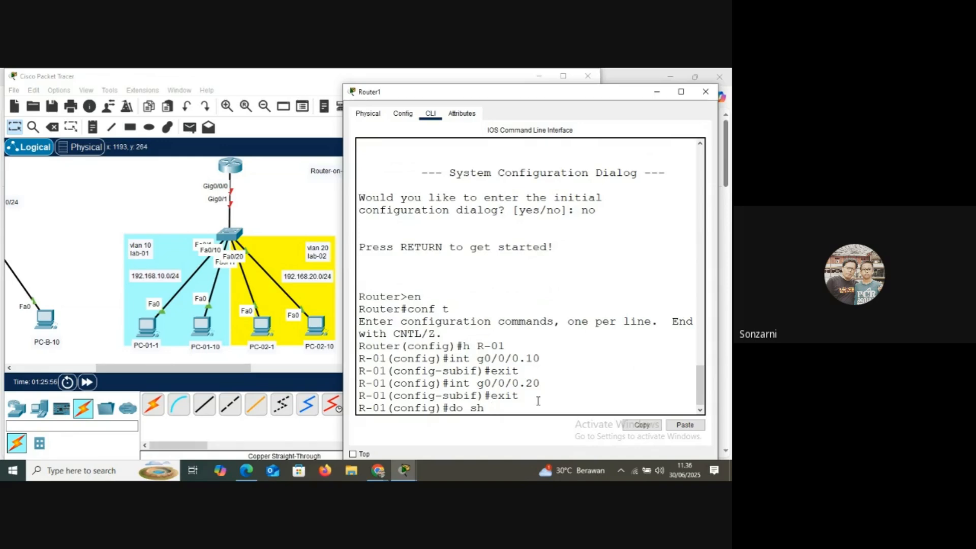
text( ip int br)
key(Return)
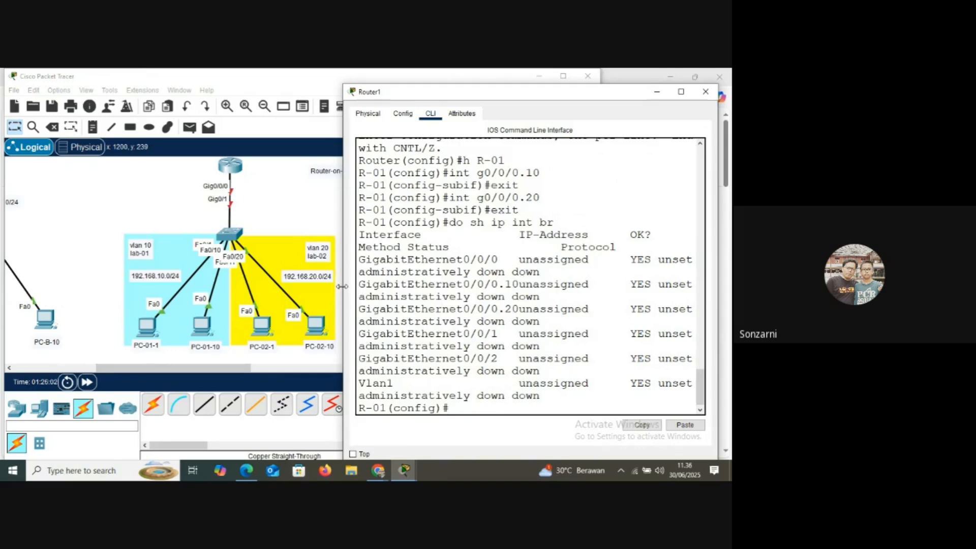
drag(342, 286, 79, 287)
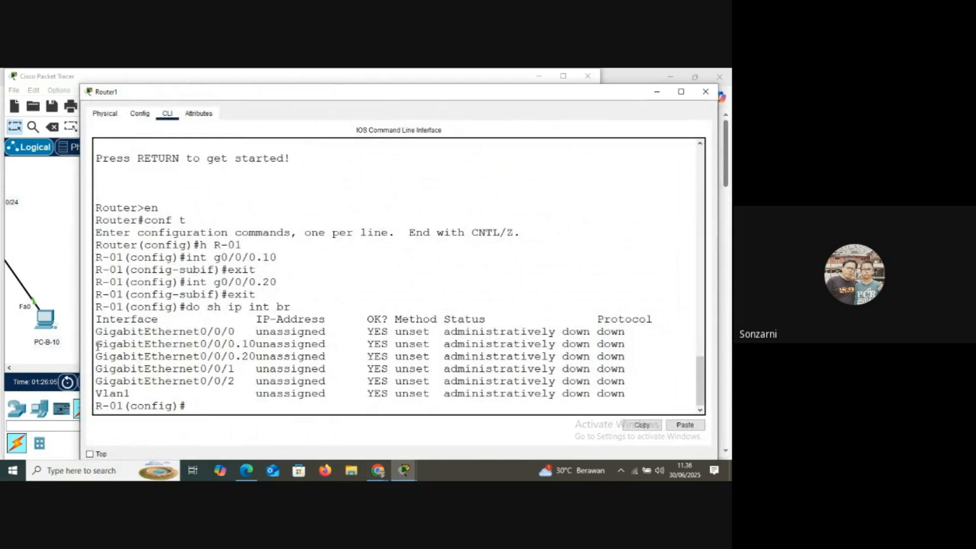
Examine the status of GigabitEthernet0/0/0 and its .10 and .20 subinterfaces in the interface table.
drag(98, 345, 636, 356)
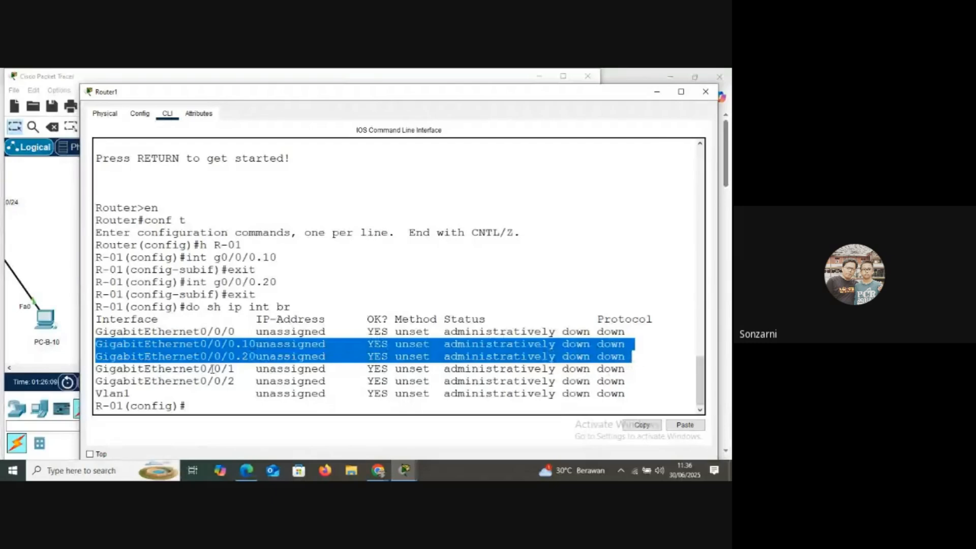
click(239, 345)
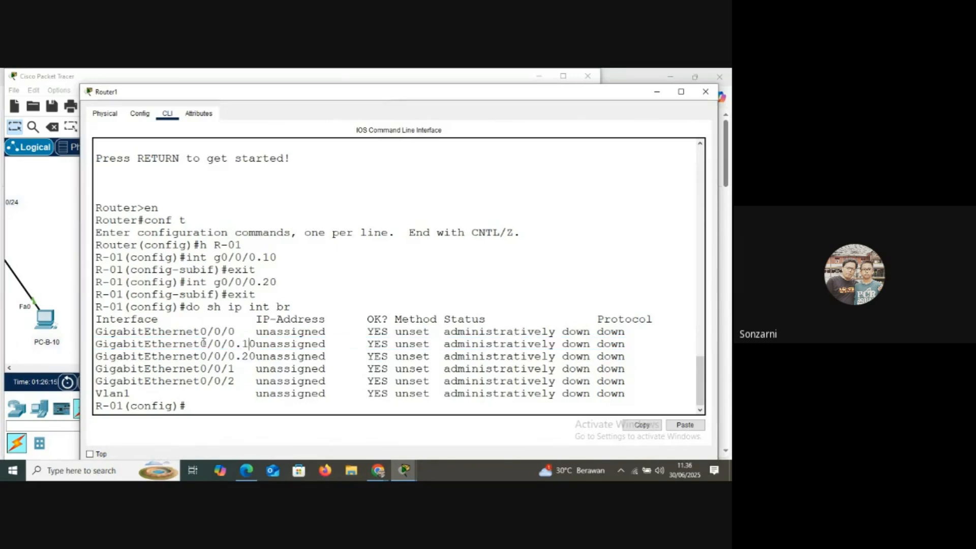
drag(204, 343, 96, 332)
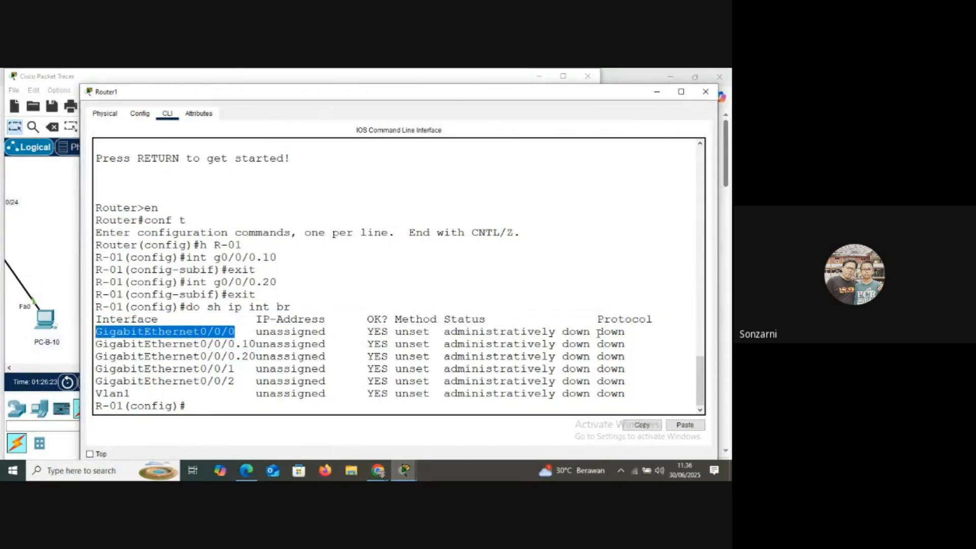
drag(567, 345, 584, 356)
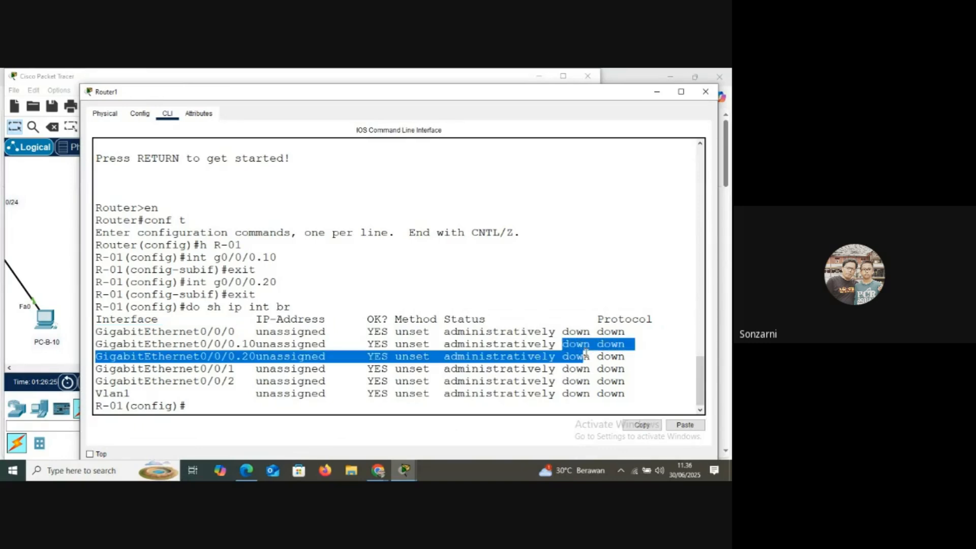
click(198, 405)
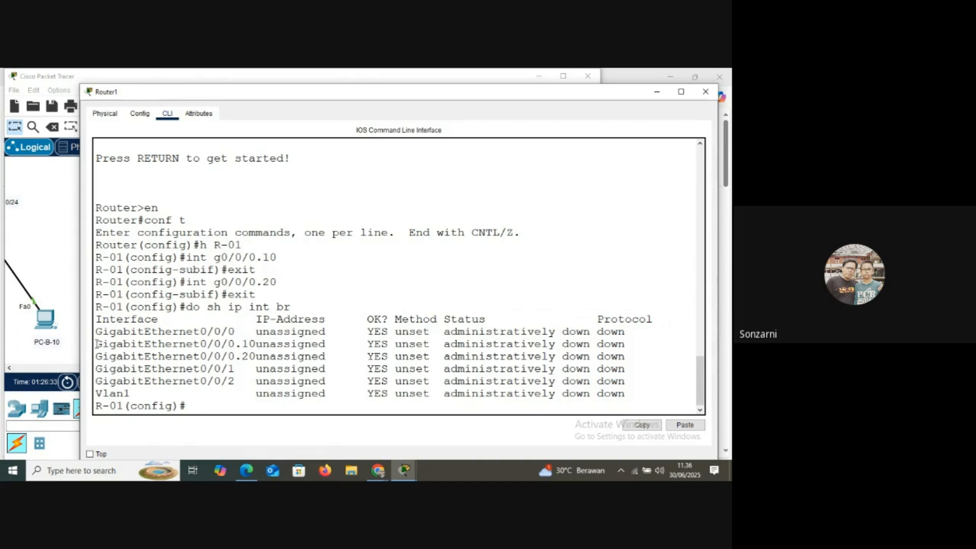
drag(96, 344, 257, 355)
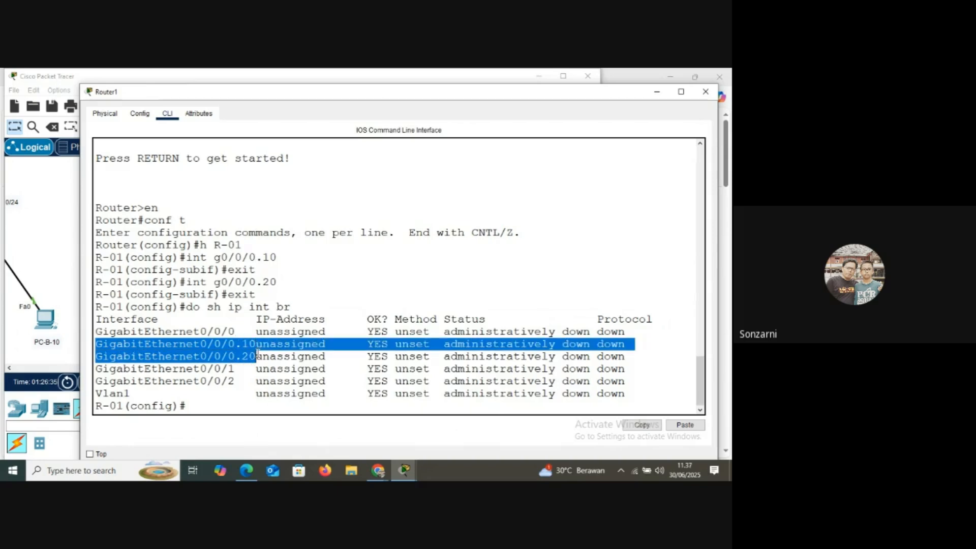
drag(98, 331, 242, 332)
click(203, 405)
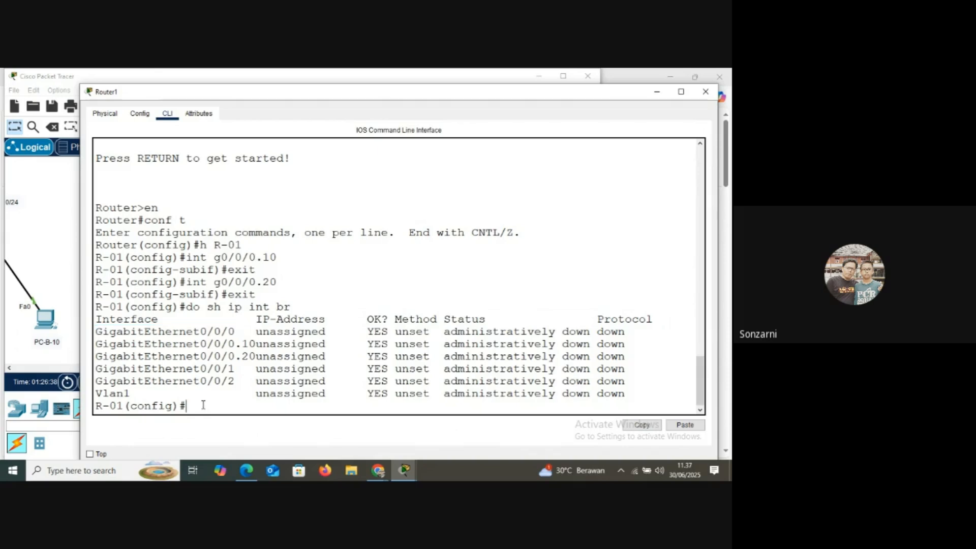
Enable the router's physical interface g0/0/0 with "no shutdown".
text(int g0/0/0)
key(Return)
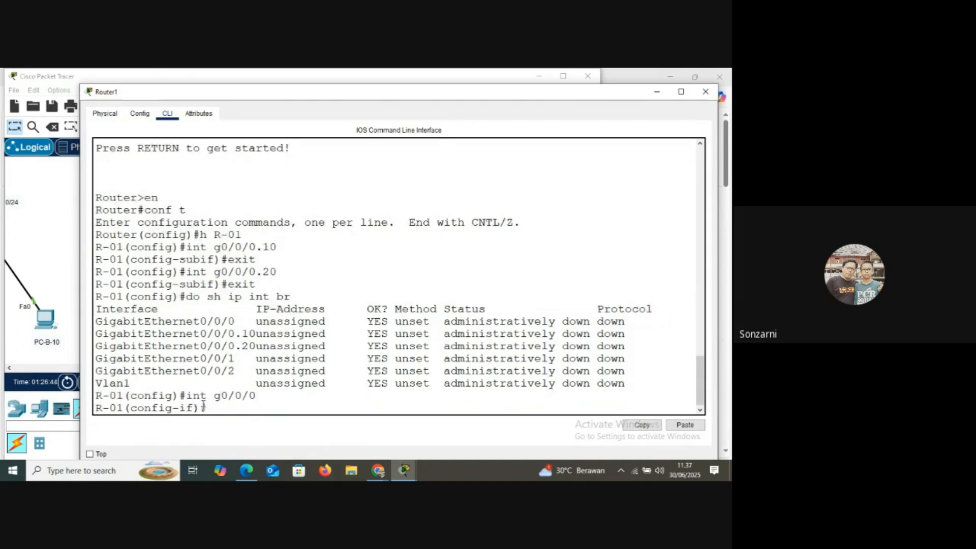
text(no shutdown)
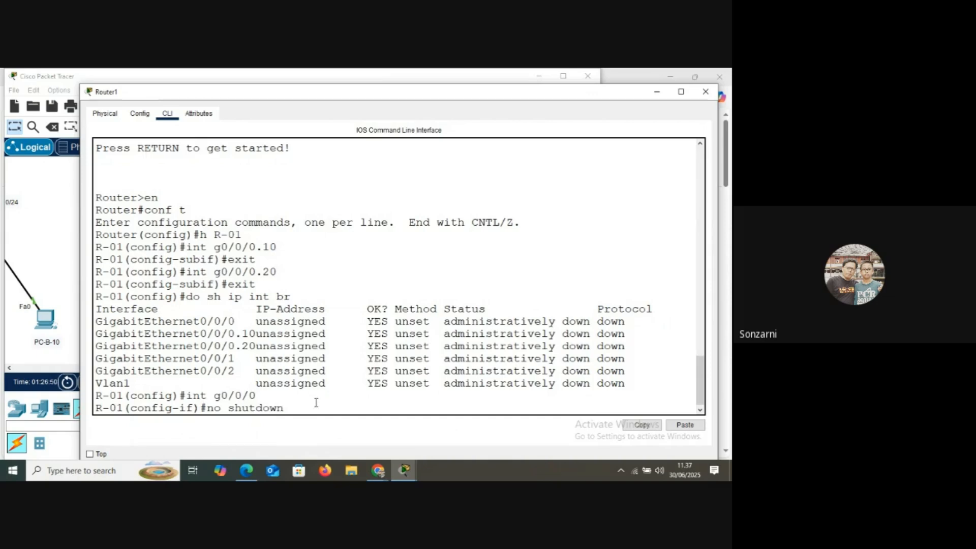
key(Return)
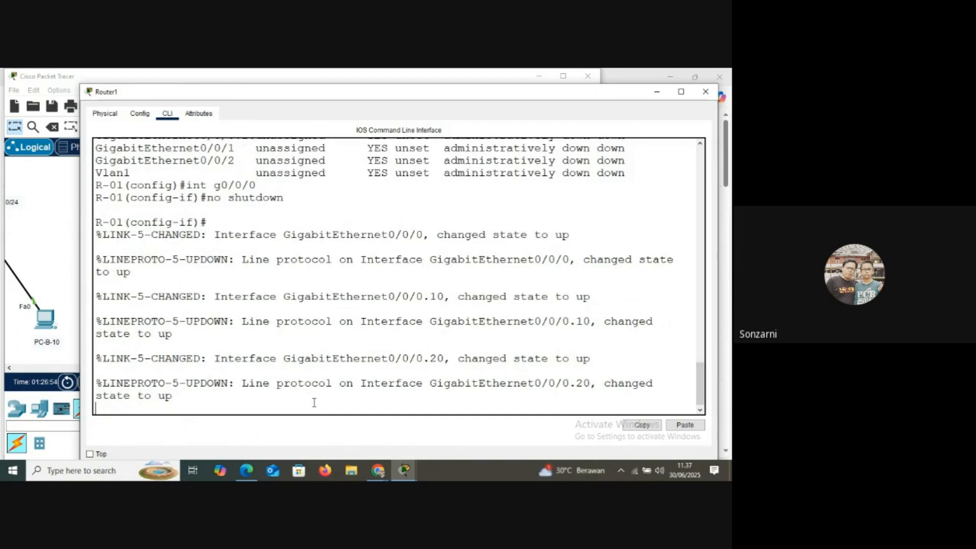
List the router's interfaces with "do sh ip int br" and check the status of subinterfaces GigabitEthernet0/0/0.10 and GigabitEthernet0/0/0.20.
key(Return)
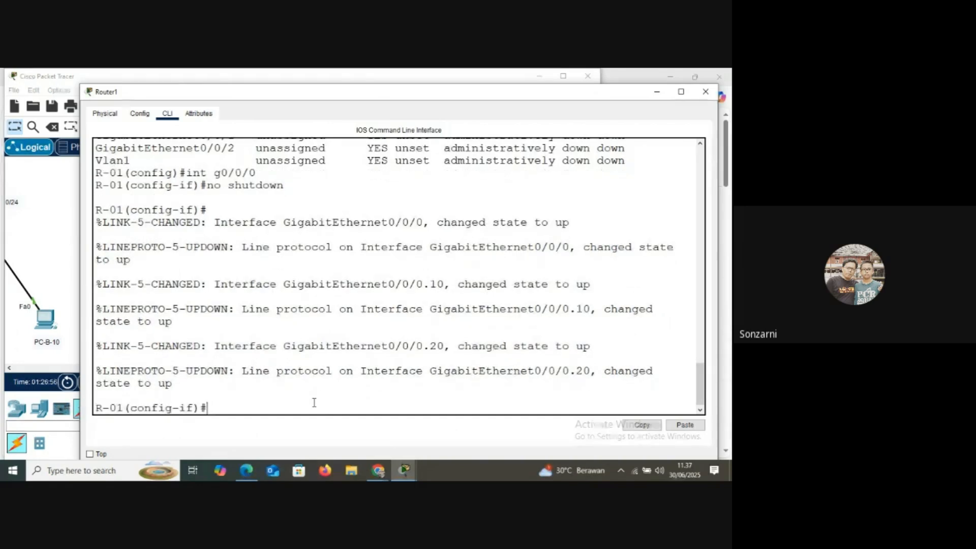
text(do sh ip int)
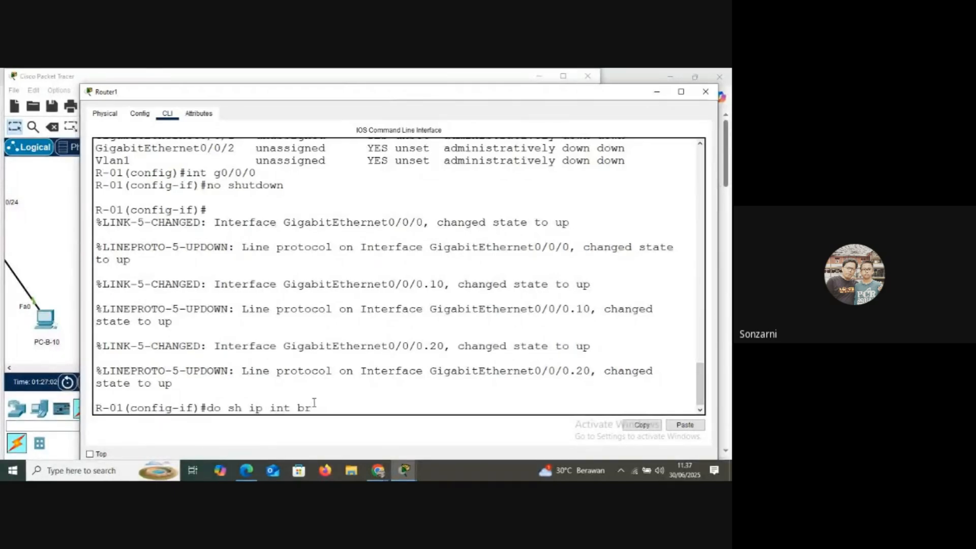
text( br)
key(Return)
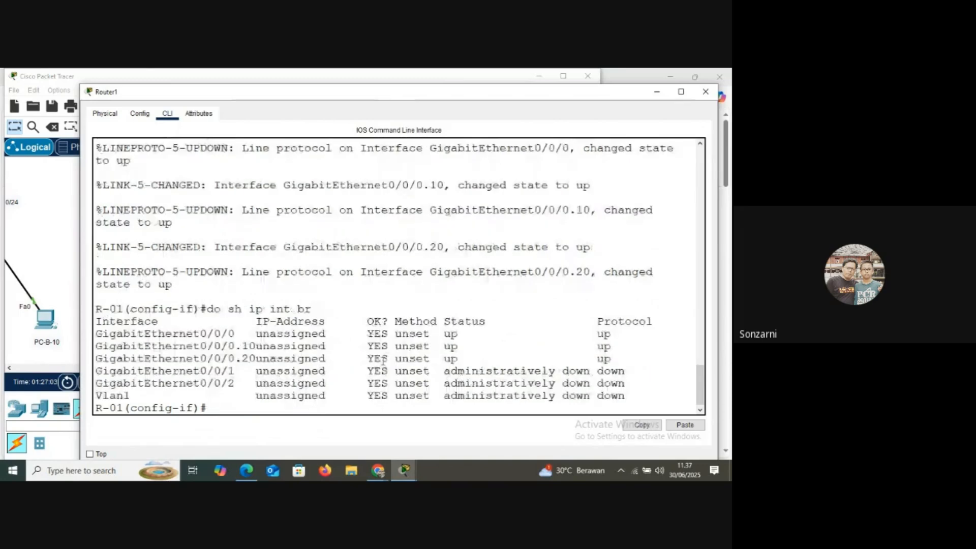
double_click(452, 347)
drag(457, 350, 471, 359)
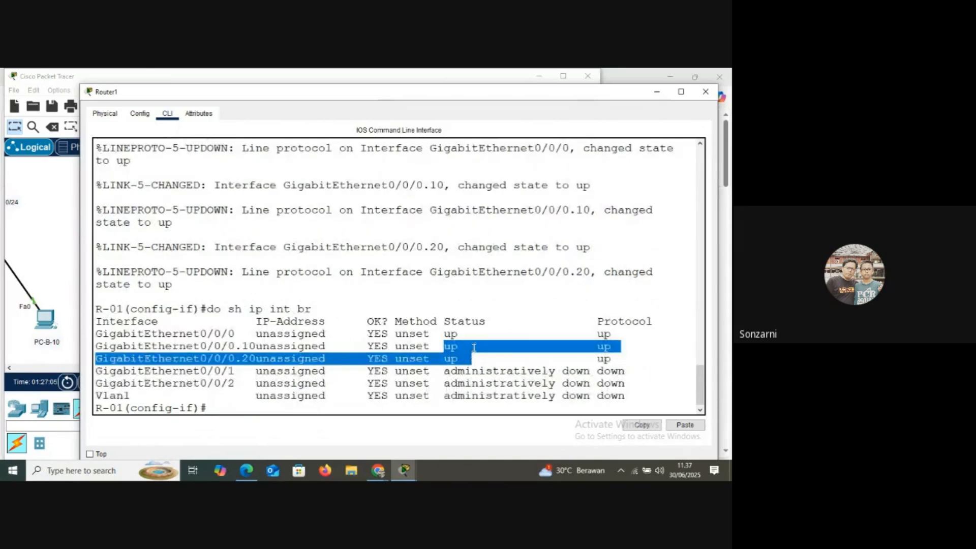
Switch to the Switch5 console, run "sh int tr", and save the switch configuration with "wr".
click(59, 196)
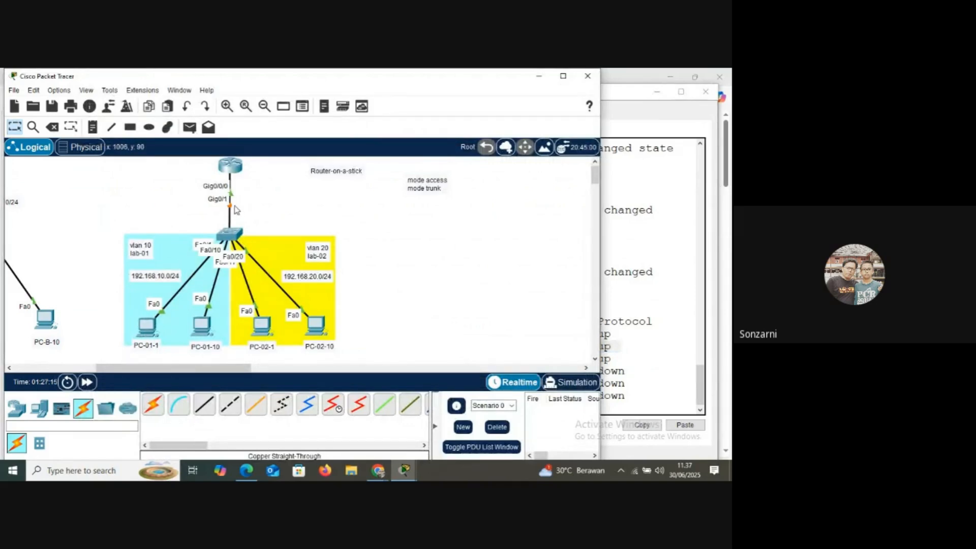
mouse_move(402, 476)
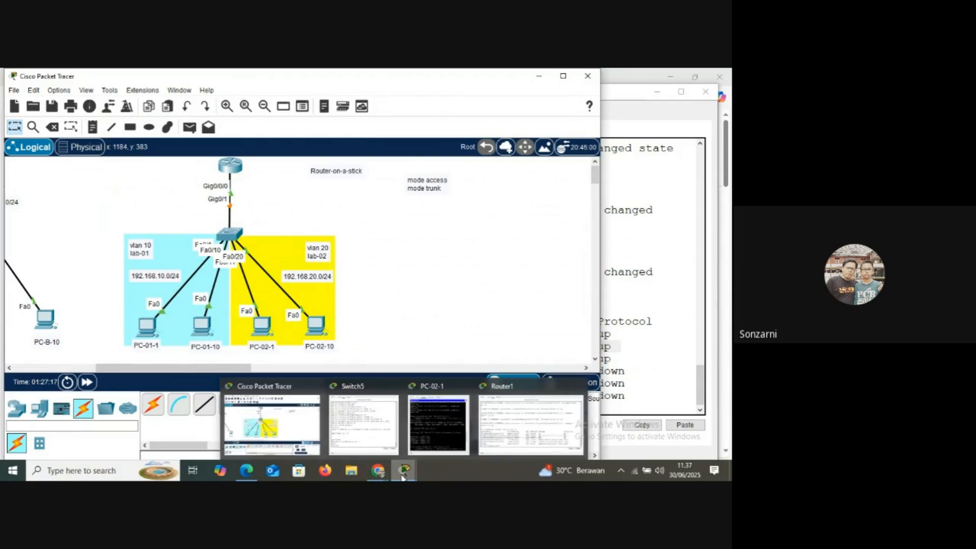
click(368, 411)
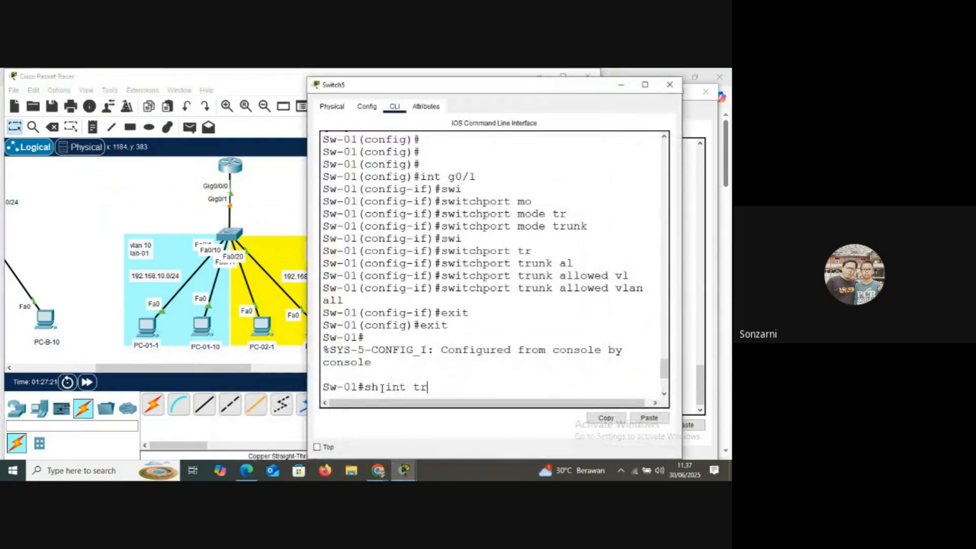
key(Return)
text(wr)
key(Return)
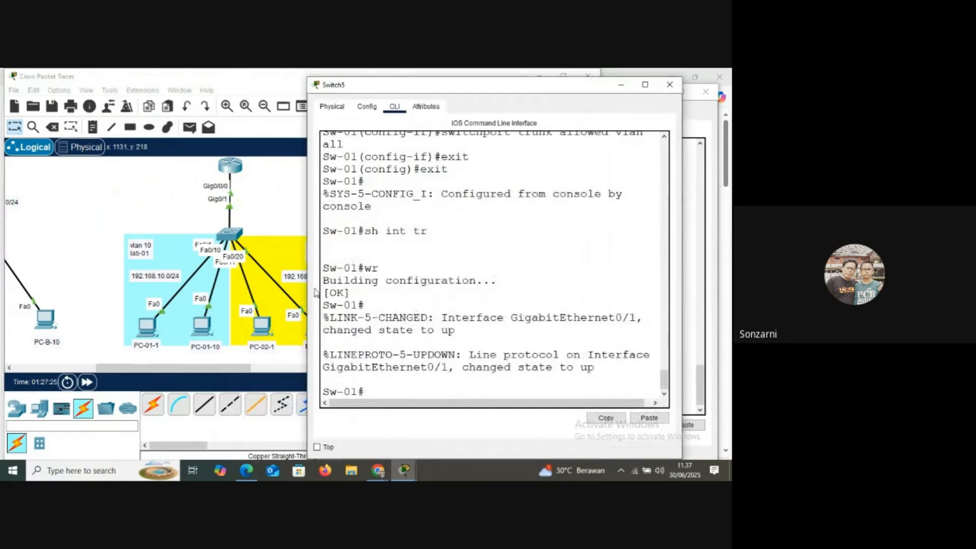
Widen the Switch5 window and list the switch's trunk interfaces again with "sh int tr".
drag(304, 290, 187, 289)
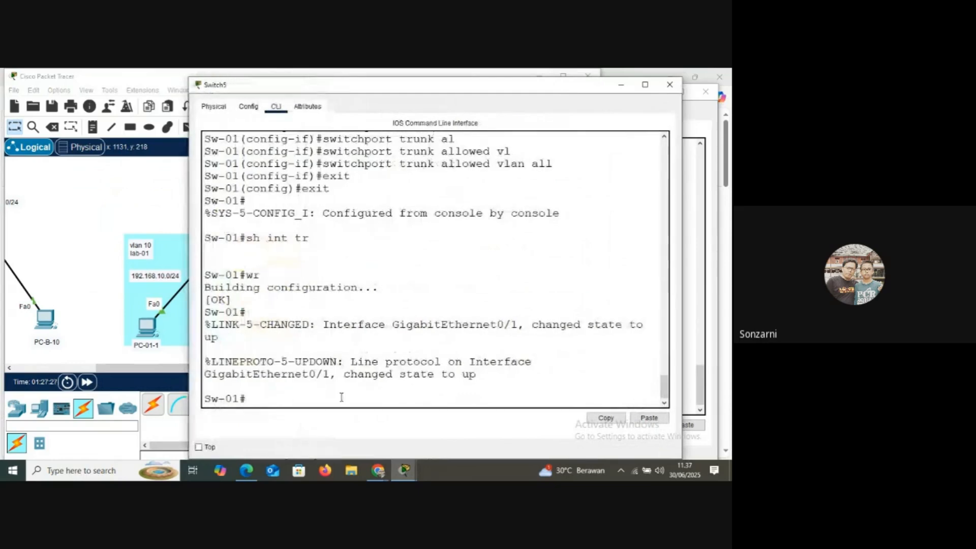
text(wr)
key(Up)
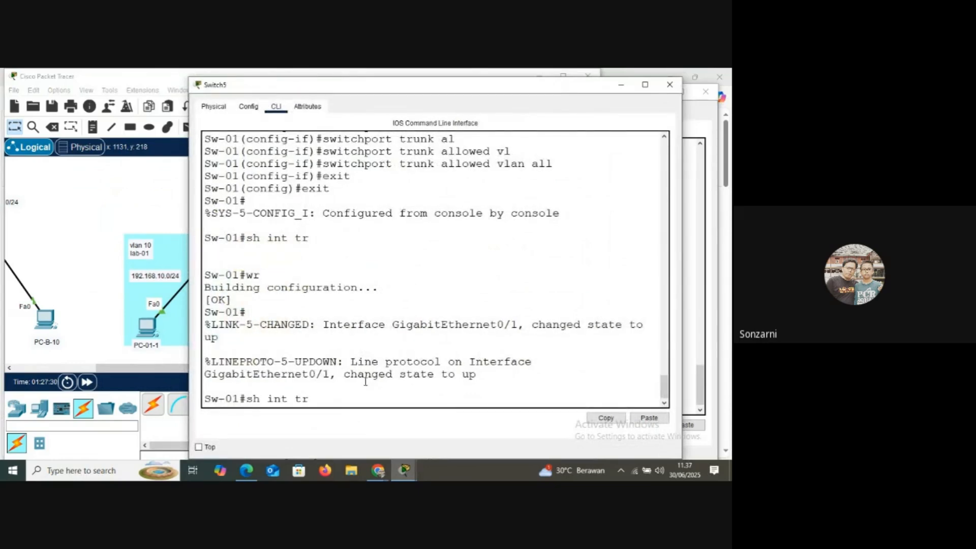
key(Return)
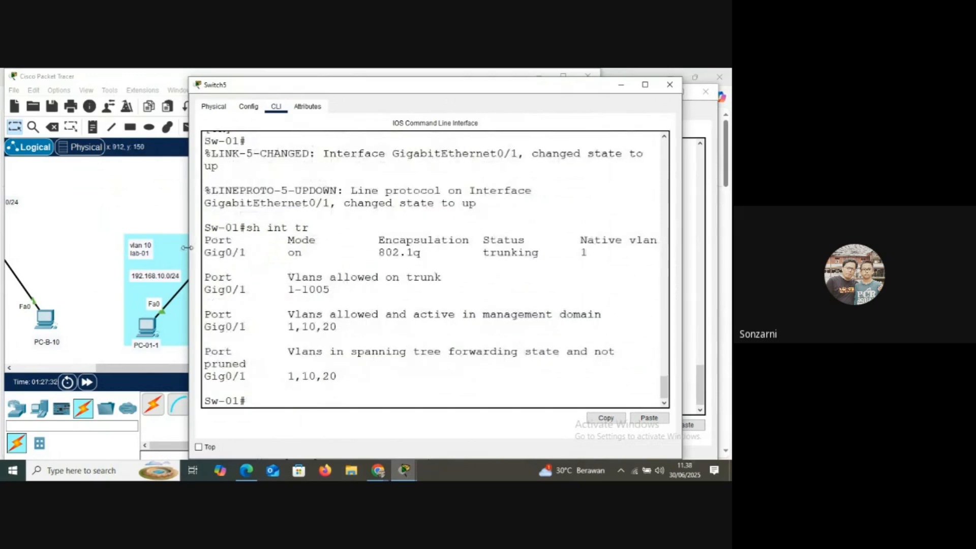
drag(185, 249, 109, 249)
Review the earlier g0/1 trunk configuration commands in the Switch5 console history, then return to the current prompt.
scroll(183, 254, up, 4)
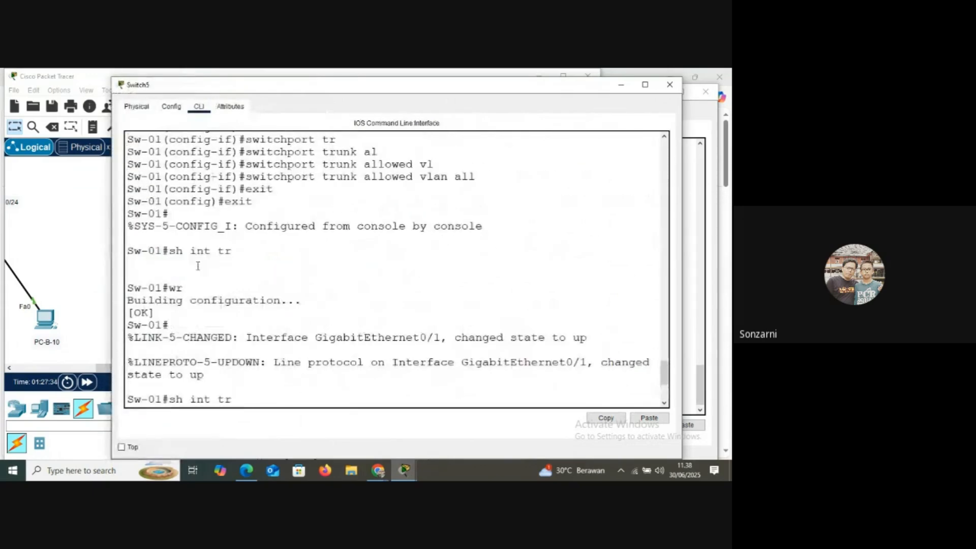
scroll(172, 234, up, 4)
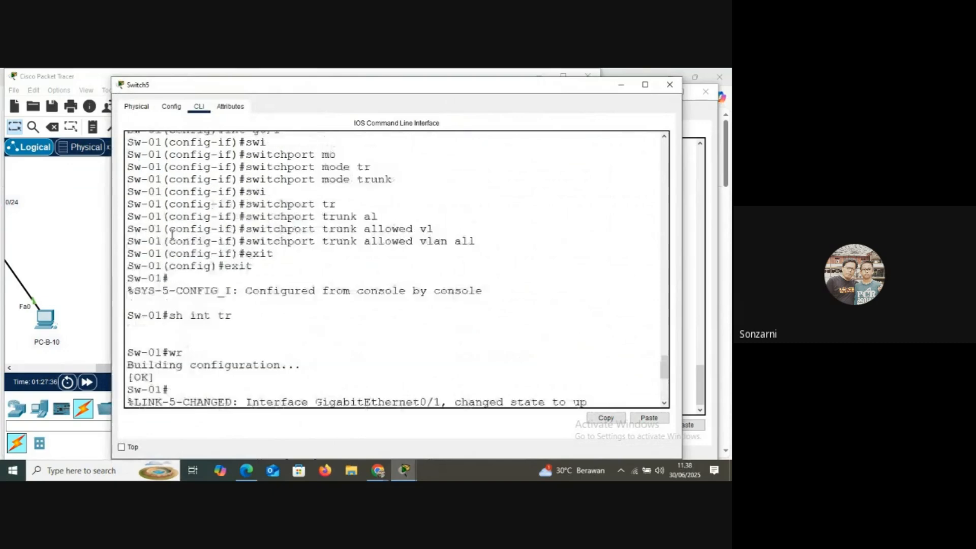
scroll(172, 234, up, 1)
scroll(172, 233, up, 2)
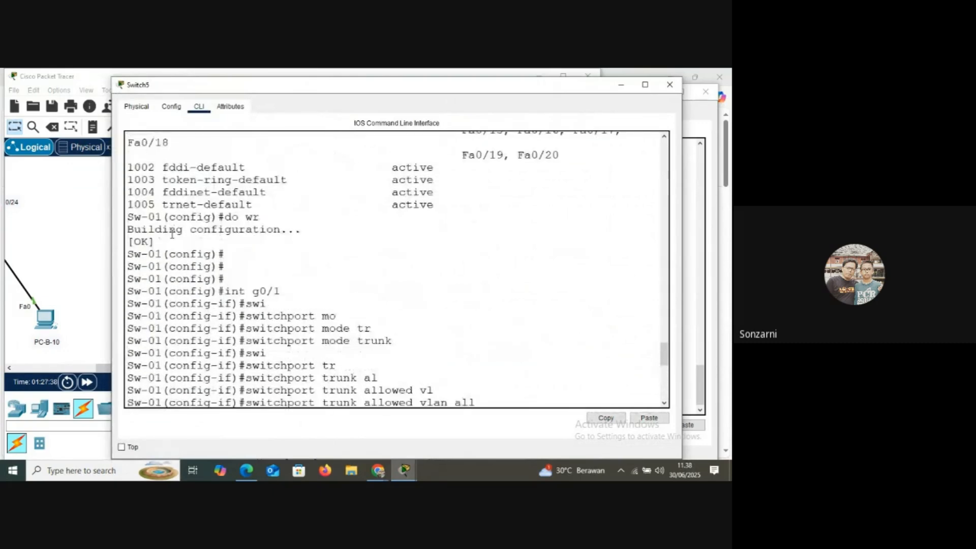
scroll(172, 234, down, 6)
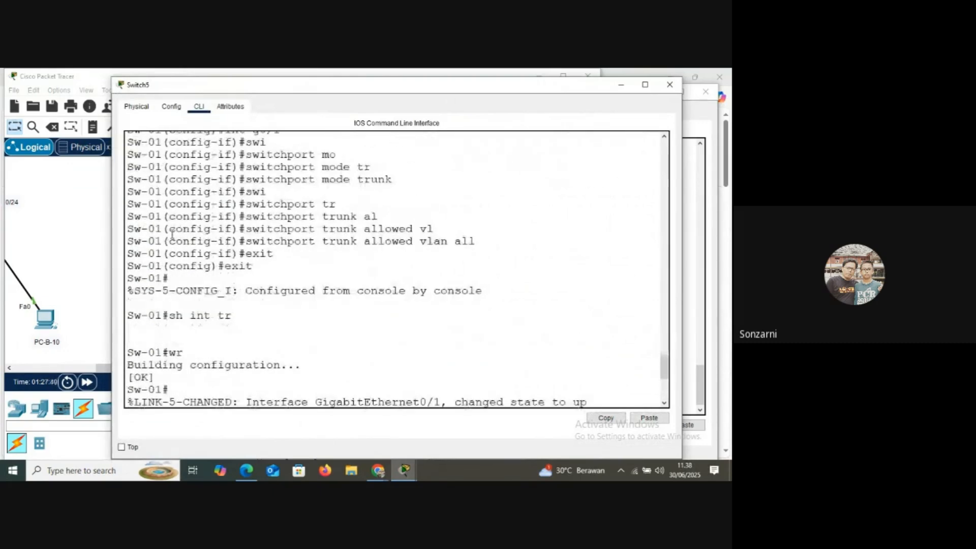
scroll(172, 234, down, 2)
key(Return)
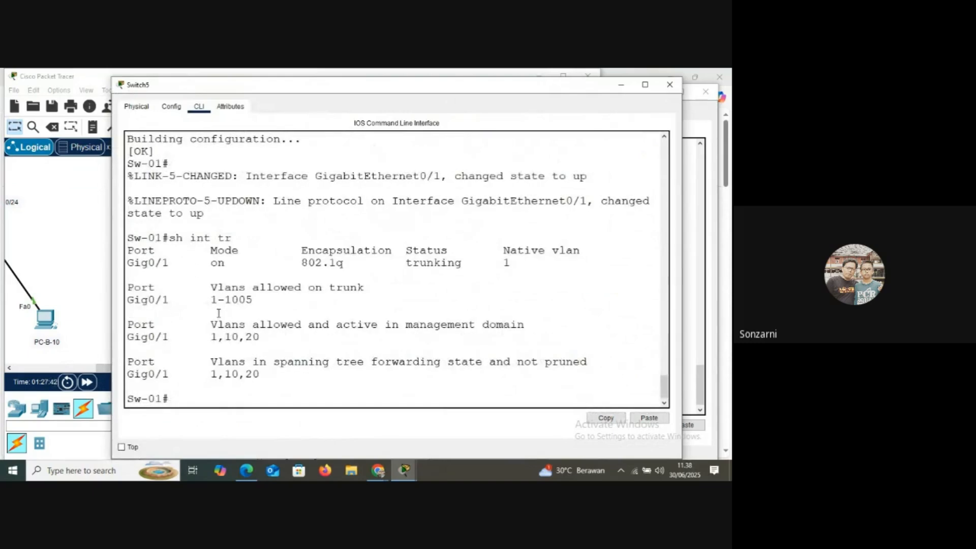
Examine the Gig0/1 trunk entry against the topology, checking its active VLANs, encapsulation and status, then minimize the Switch5 window.
click(67, 205)
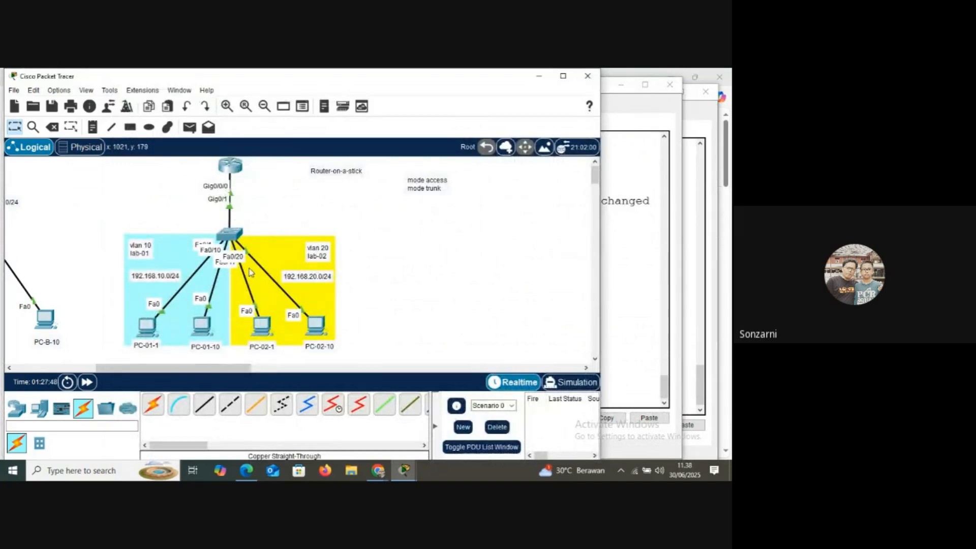
mouse_move(405, 470)
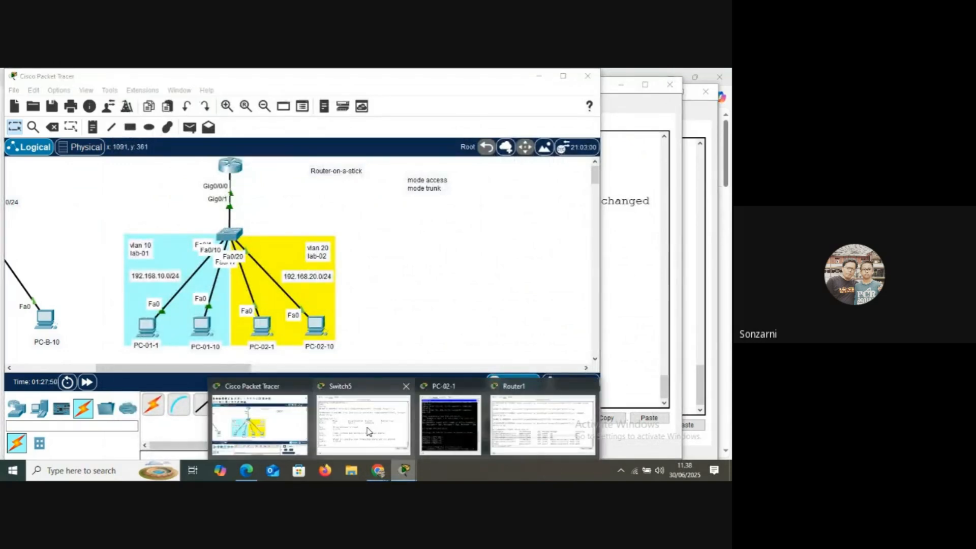
click(381, 438)
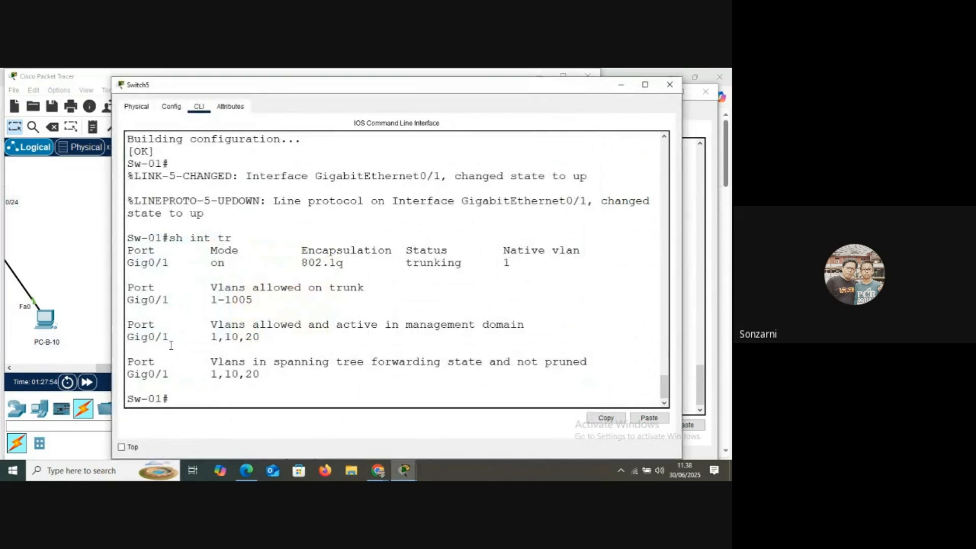
drag(128, 339, 177, 338)
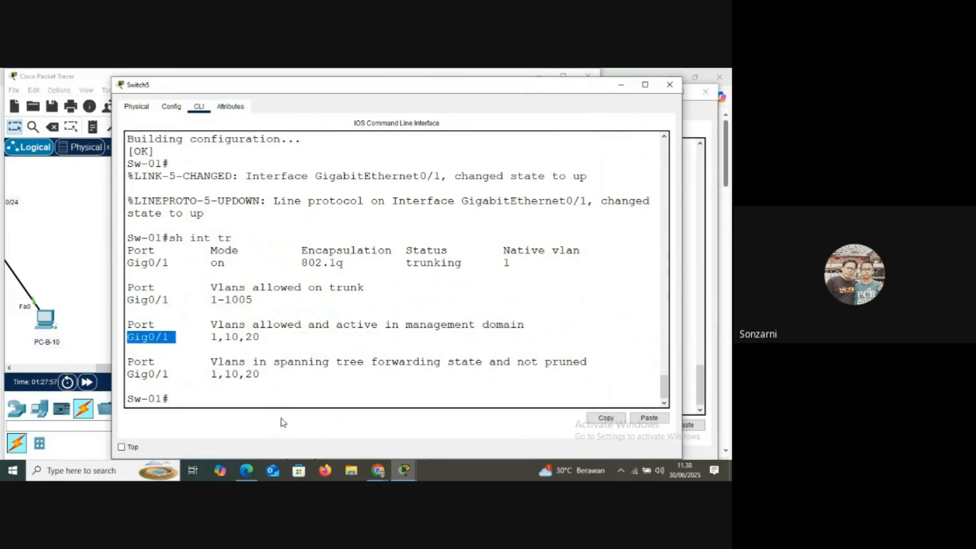
drag(206, 89, 365, 111)
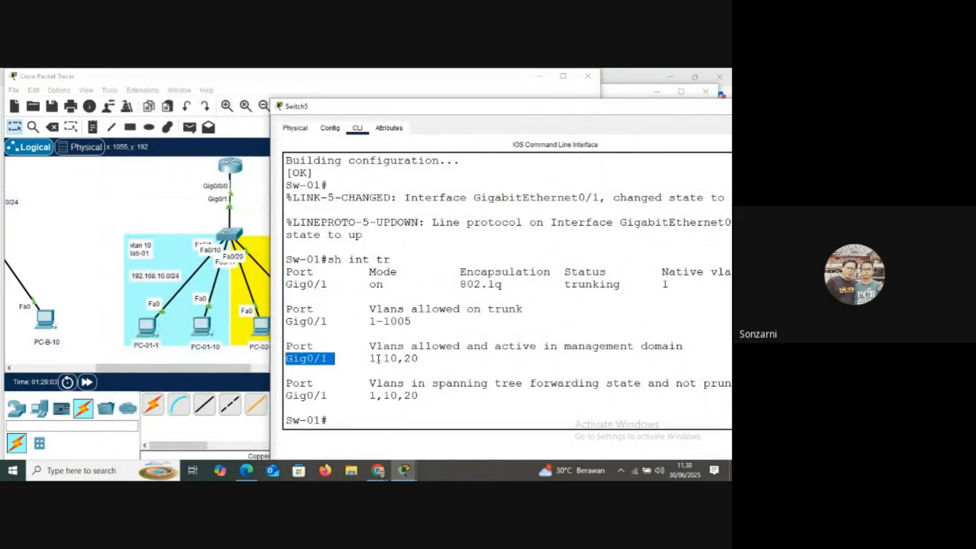
drag(368, 349, 542, 348)
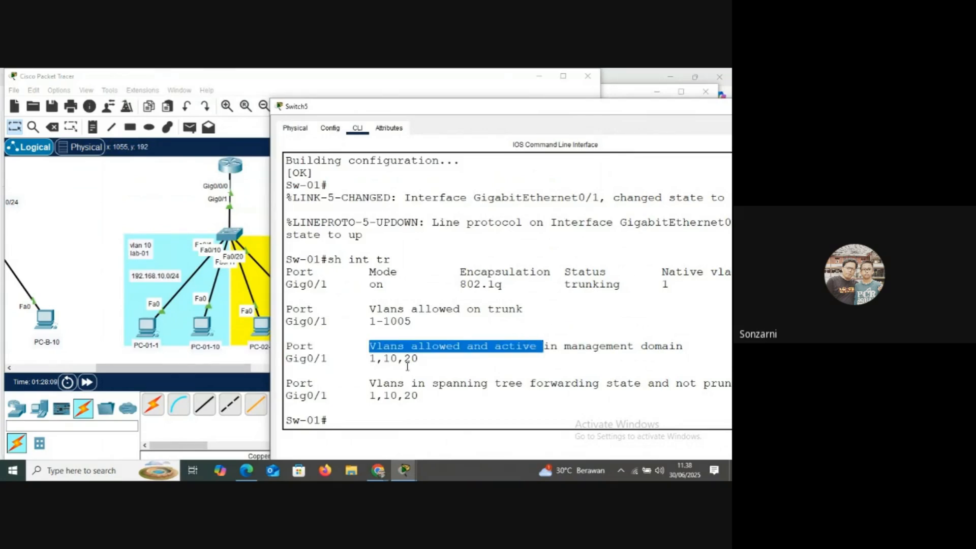
drag(370, 358, 419, 361)
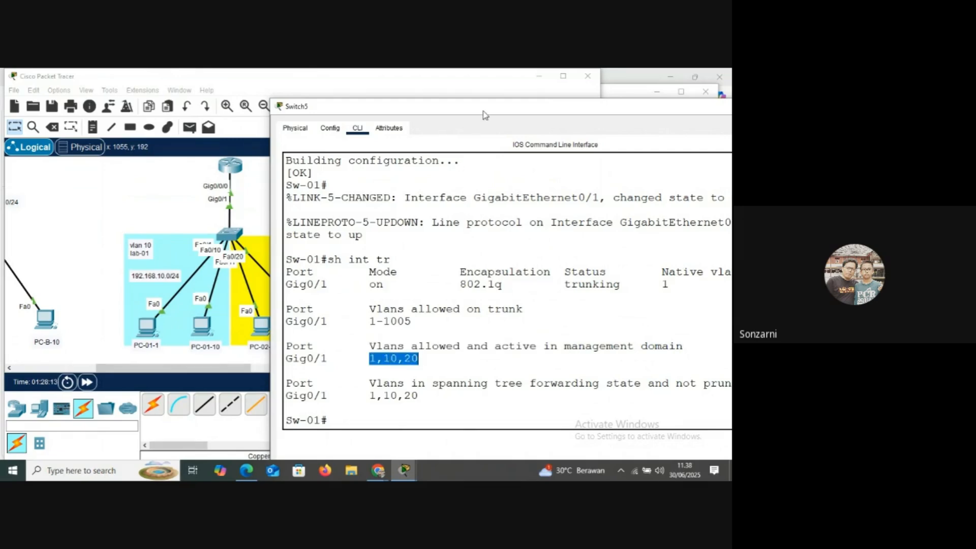
drag(484, 114, 300, 106)
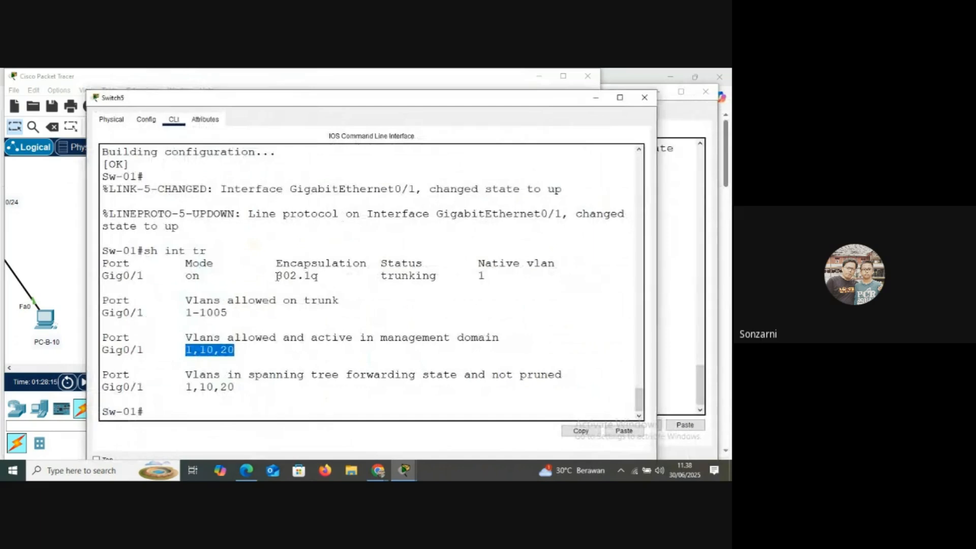
drag(277, 276, 318, 276)
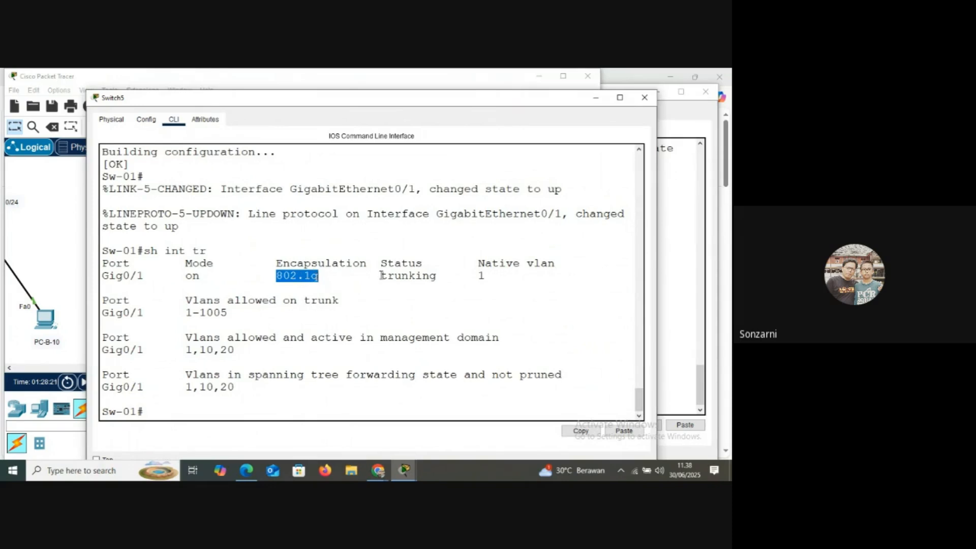
drag(382, 275, 435, 281)
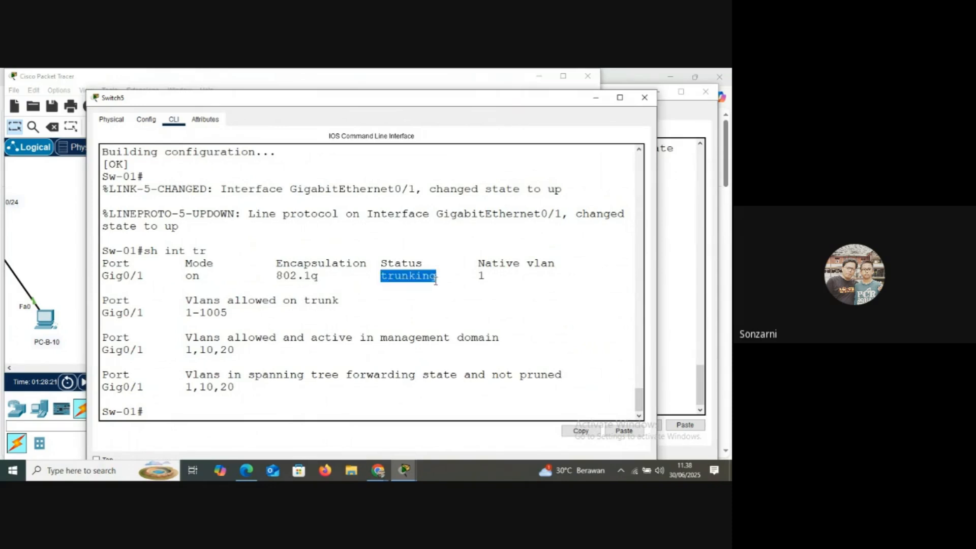
click(594, 99)
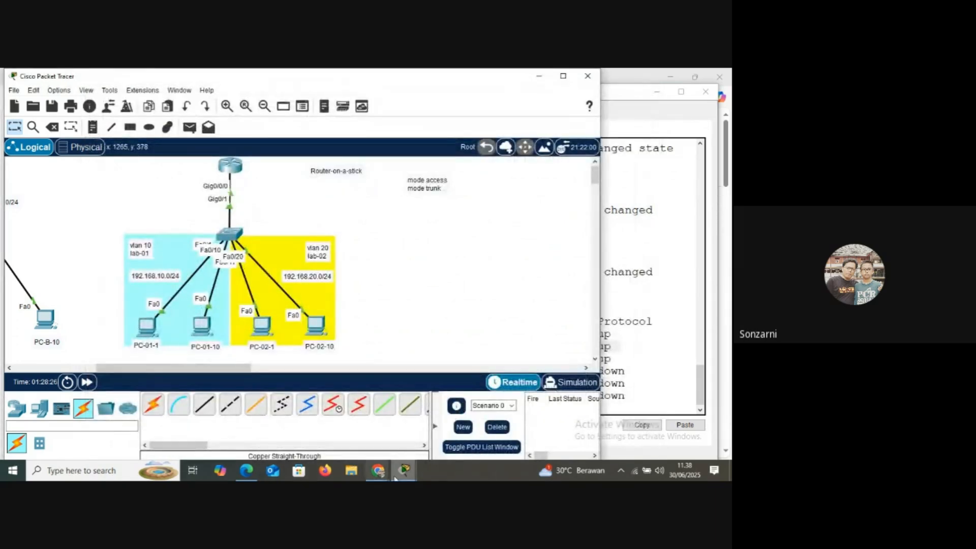
Bring up the Router1 console beside the topology and review the commands that created subinterfaces g0/0/0.10 and g0/0/0.20.
mouse_move(406, 475)
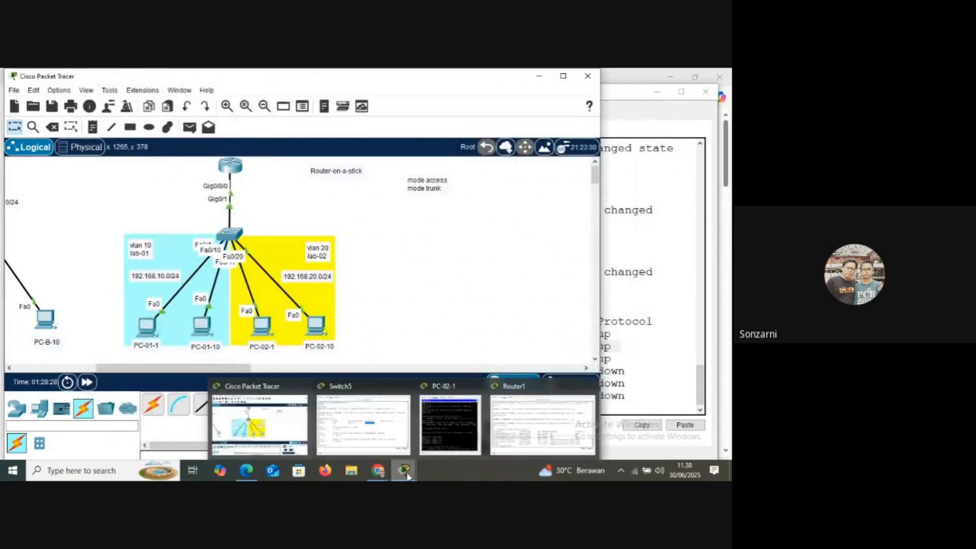
click(543, 422)
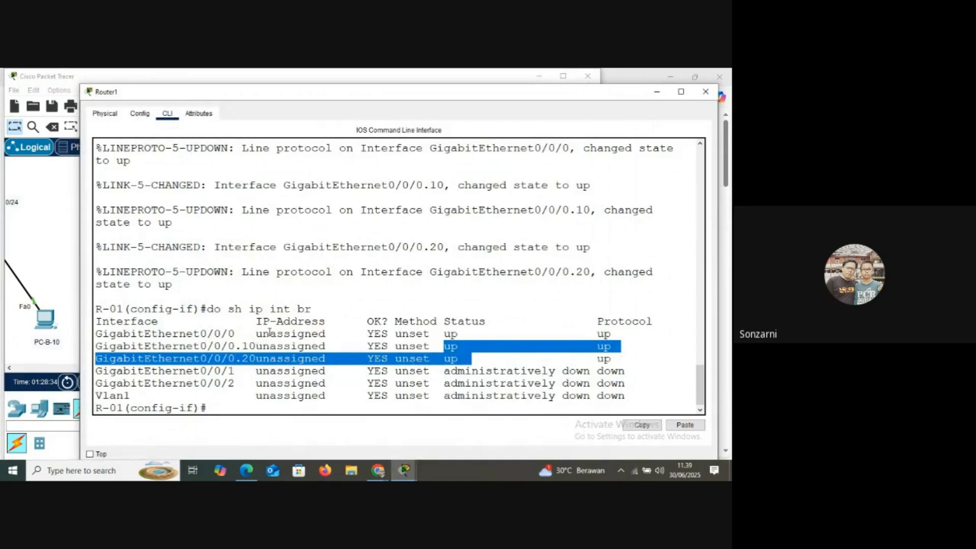
drag(81, 173, 336, 213)
scroll(543, 344, down, 5)
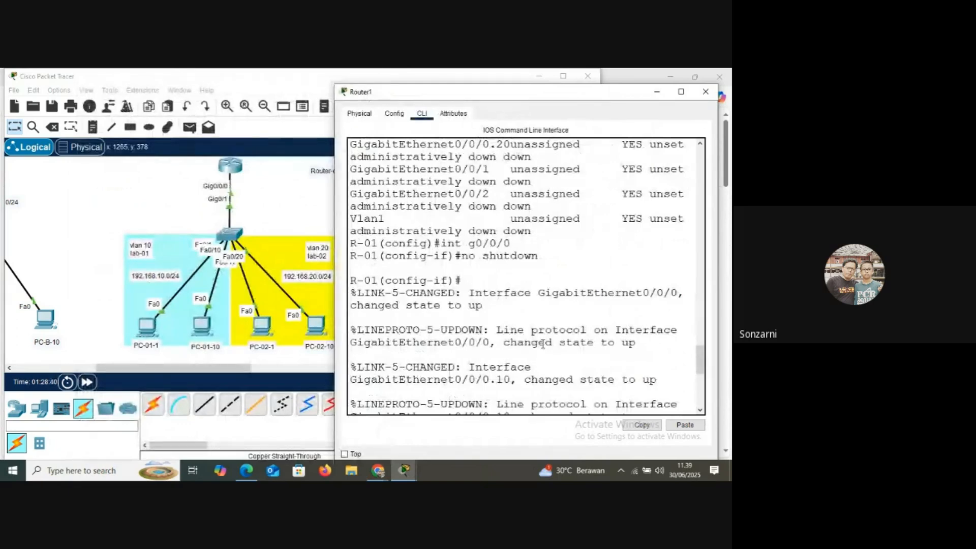
scroll(543, 344, up, 2)
scroll(543, 344, up, 3)
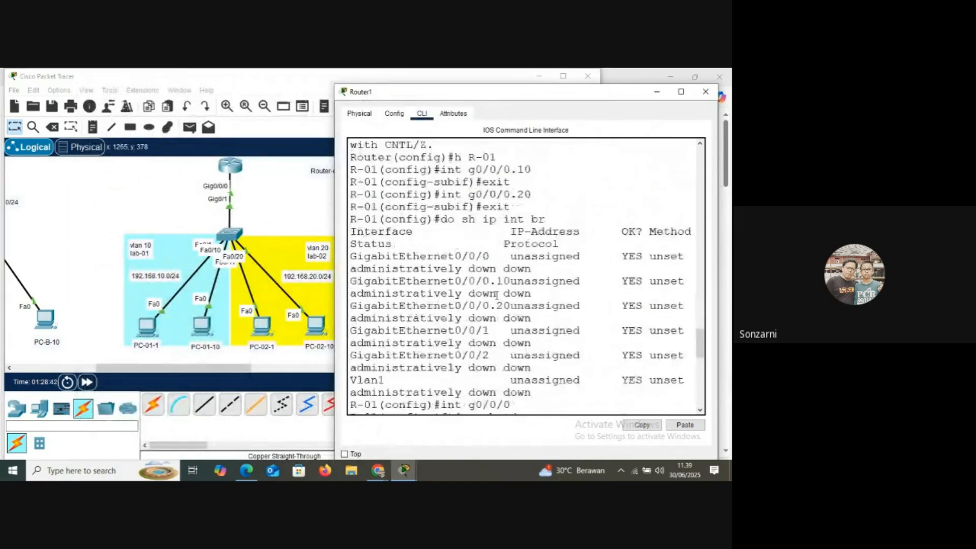
drag(441, 170, 508, 170)
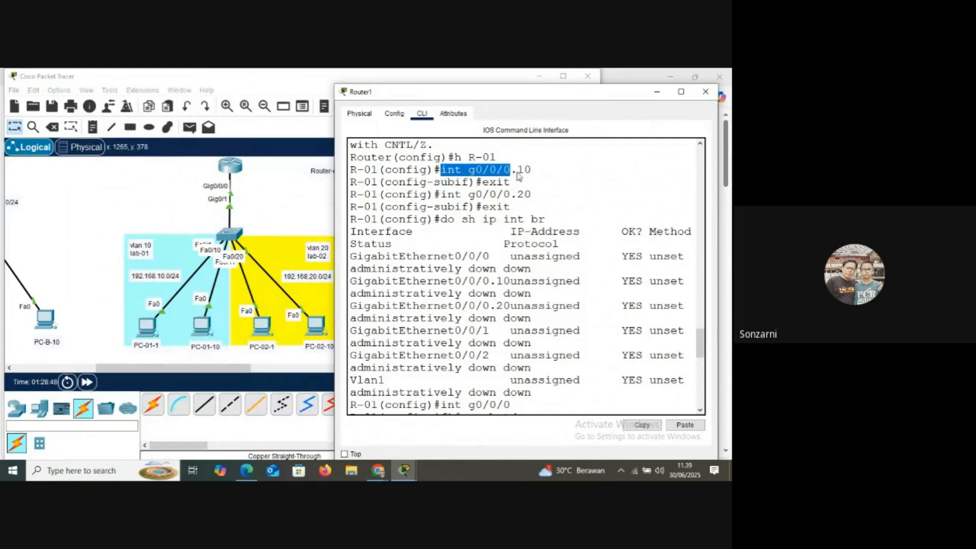
drag(511, 170, 530, 170)
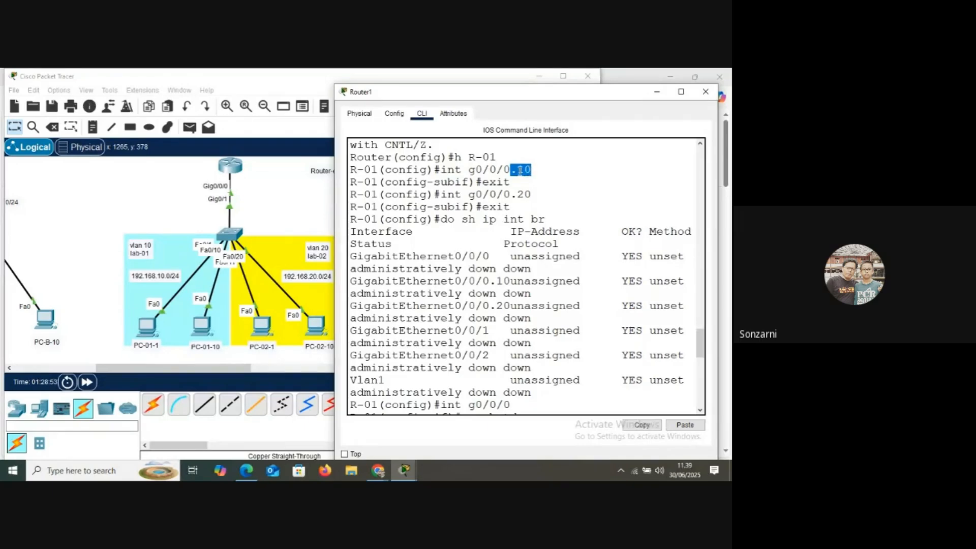
click(512, 195)
drag(511, 195, 533, 195)
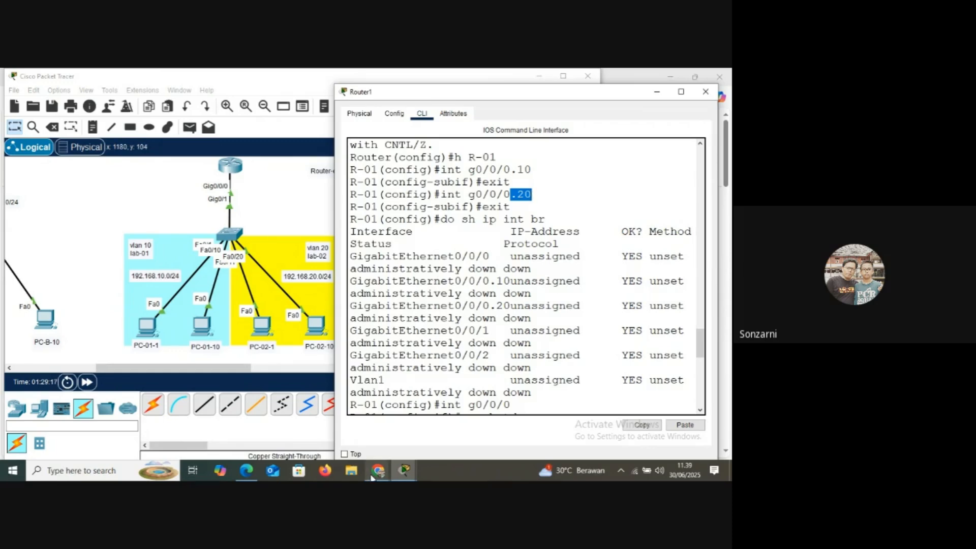
Check the Google Meet call in the browser, then return to the current prompt of the Router1 console in Cisco Packet Tracer.
mouse_move(372, 476)
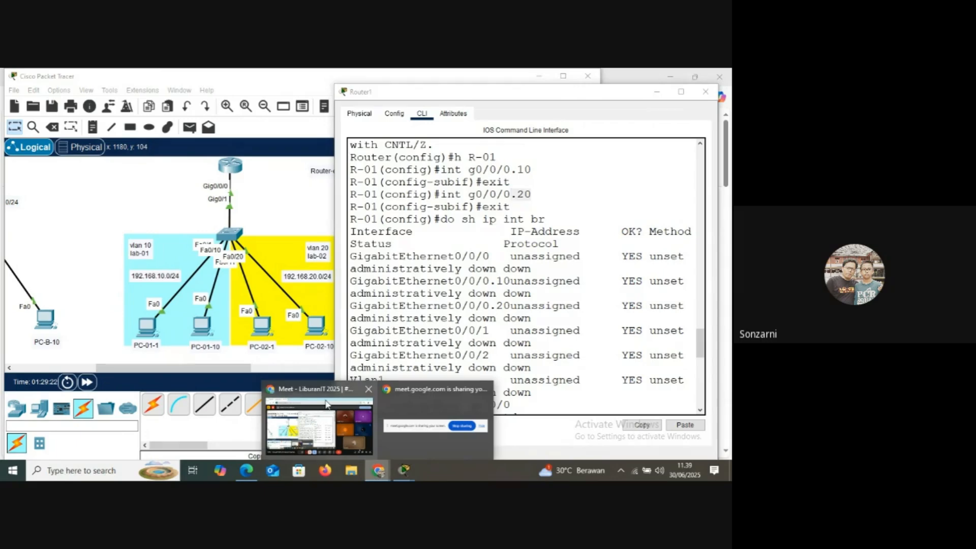
click(324, 399)
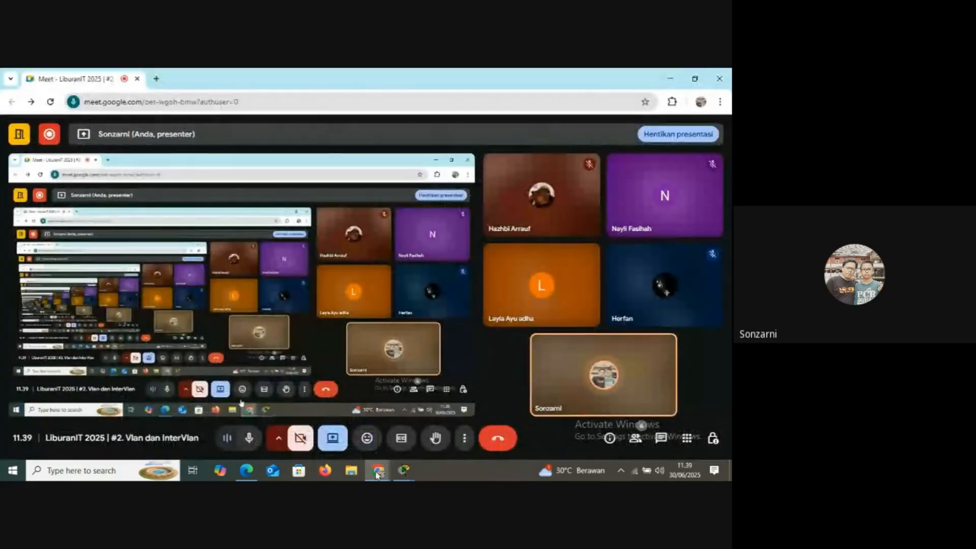
click(403, 471)
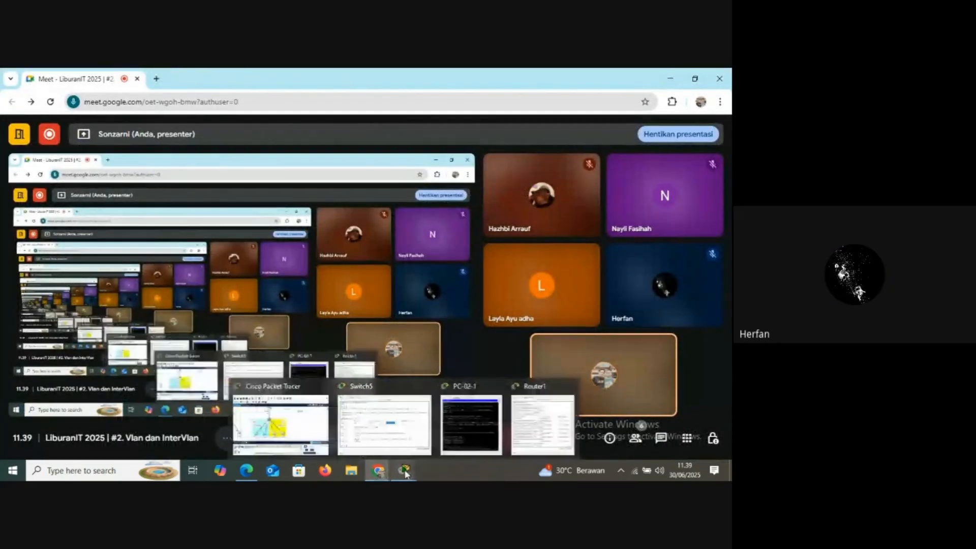
click(281, 422)
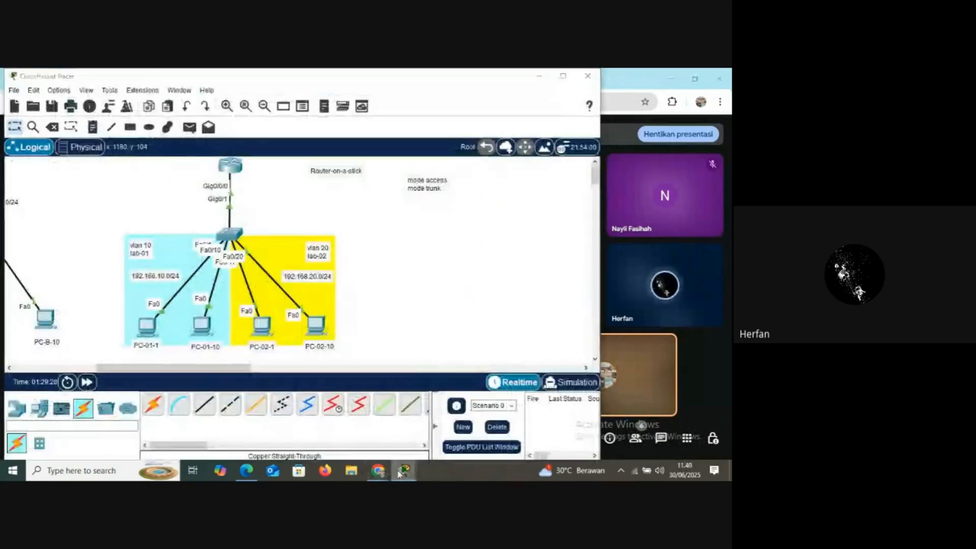
click(392, 442)
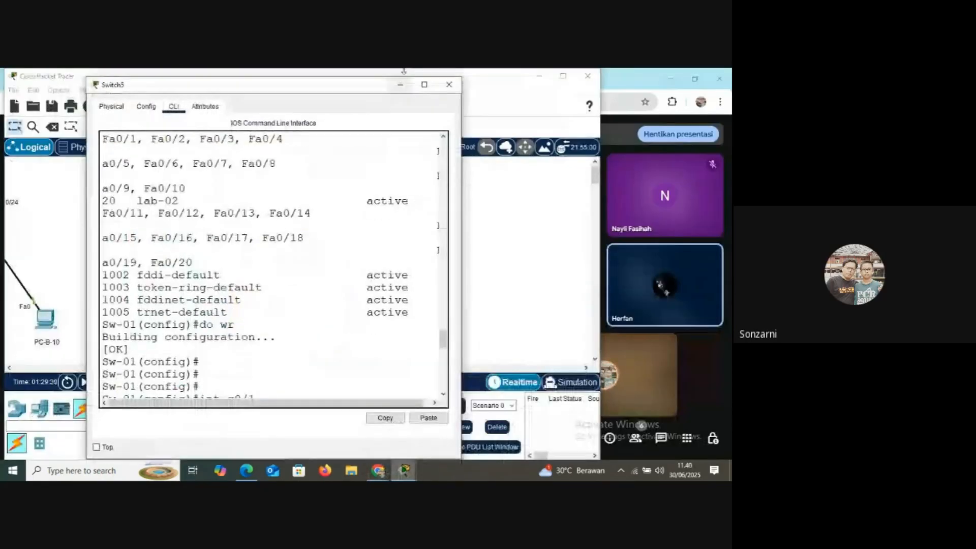
click(400, 86)
click(404, 472)
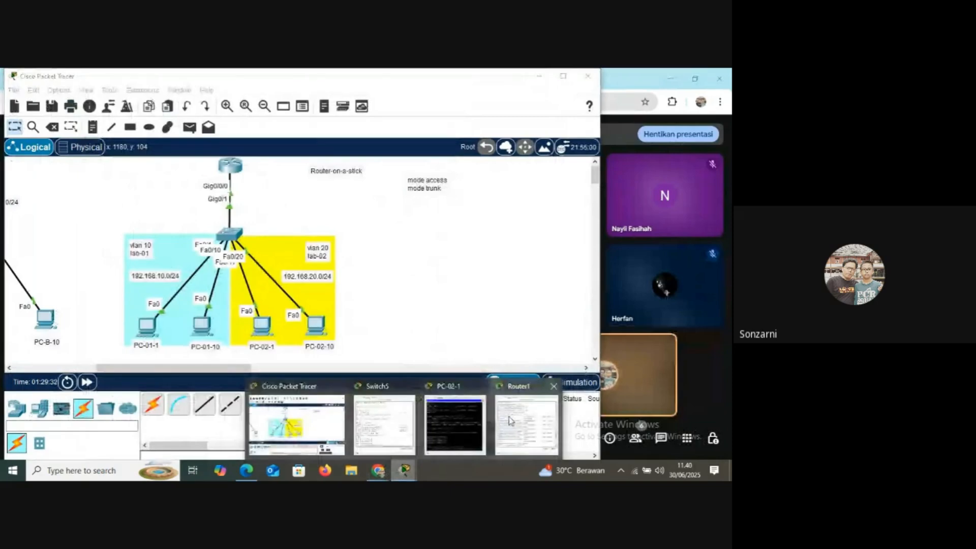
click(517, 426)
scroll(422, 405, down, 8)
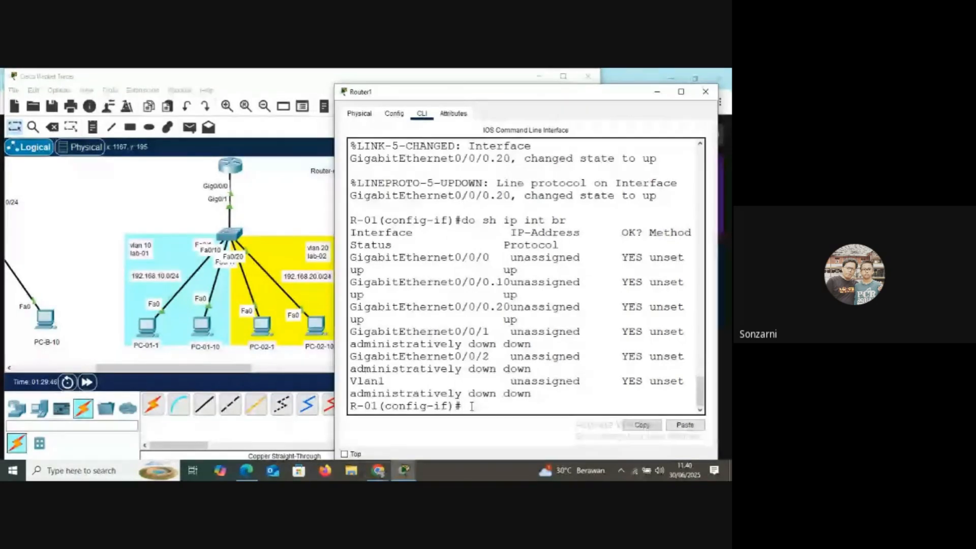
Exit the physical interface configuration and enter subinterface g0/0/0.10 with "int g0/0/0.10".
text(exit)
key(Return)
key(Return)
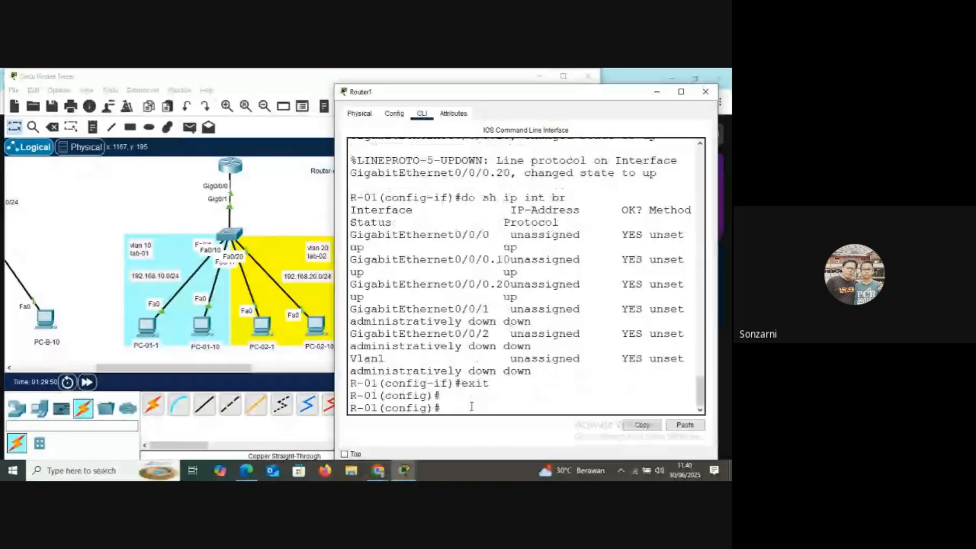
text(int g)
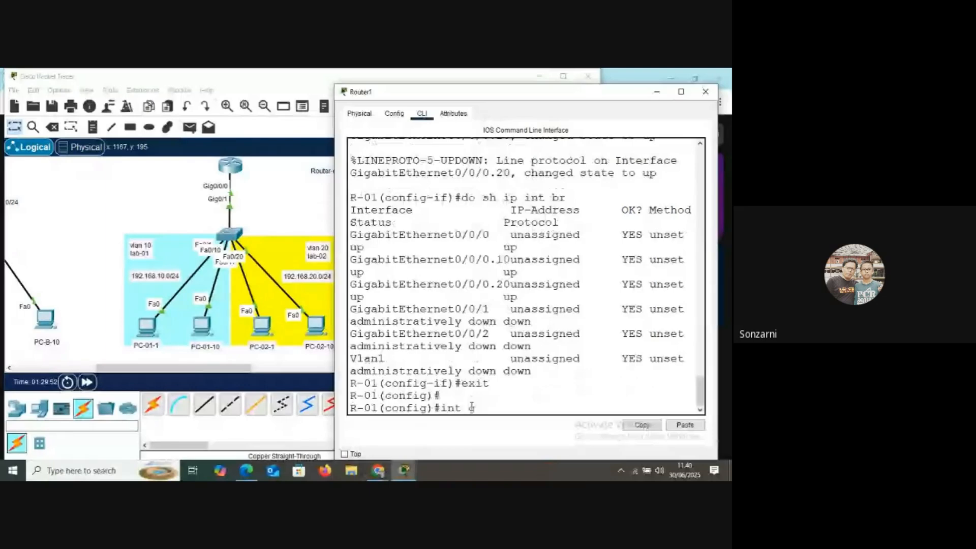
text(0/0/0.1)
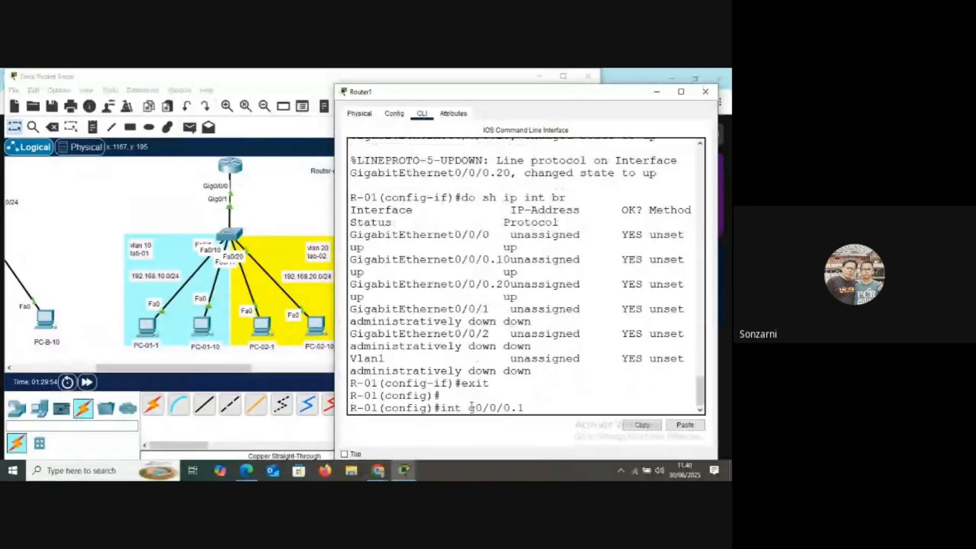
text(0)
key(Return)
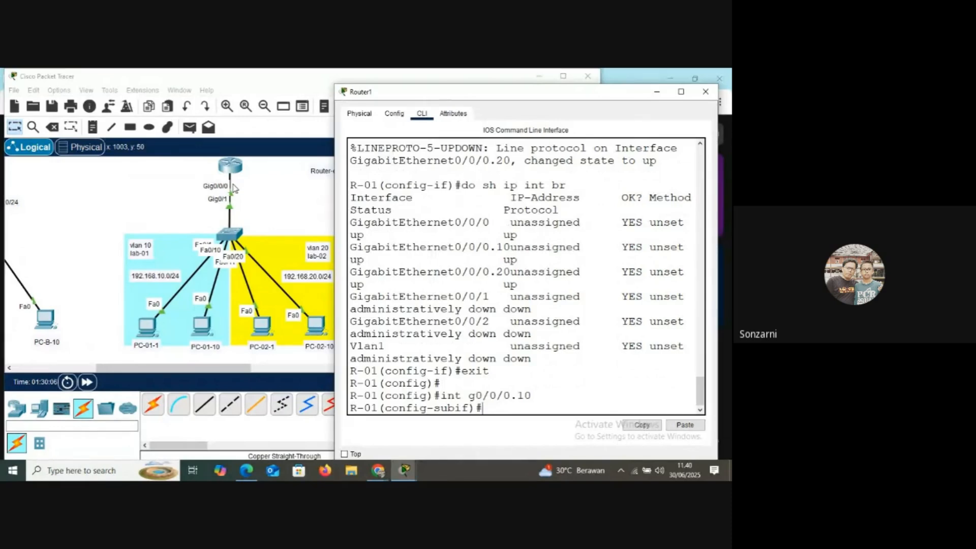
Set subinterface g0/0/0.10 to "encapsulation dot1Q 10", matching the VLAN ID to the subinterface number.
text(en)
key(Tab)
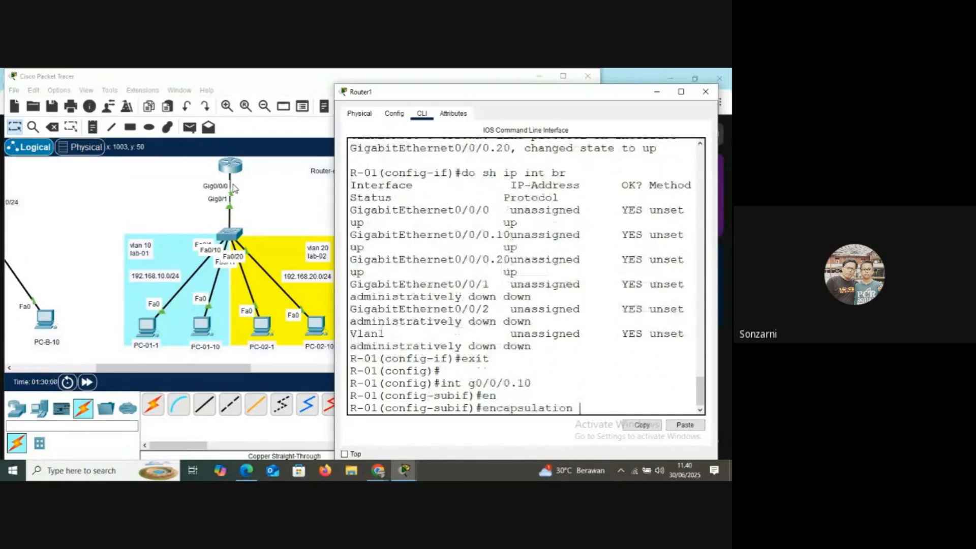
text(do)
key(Tab)
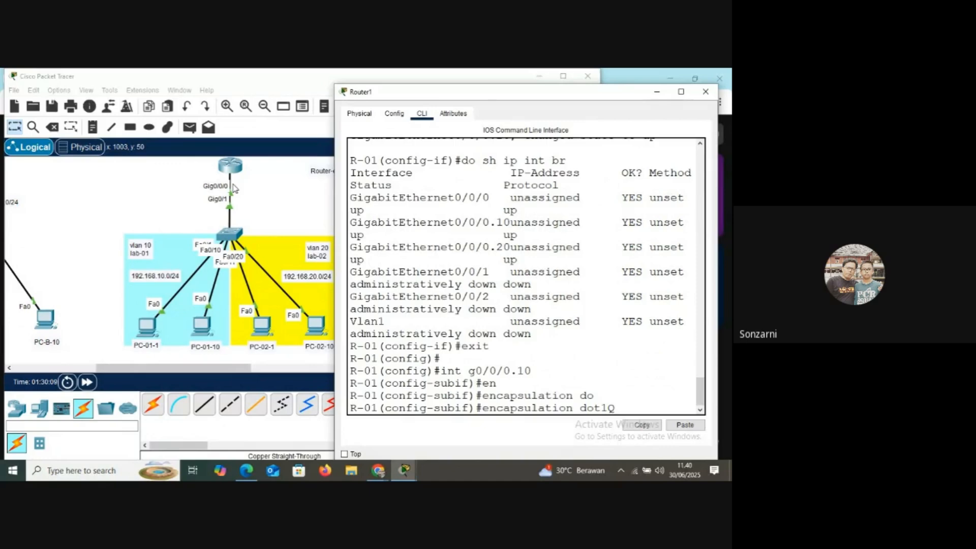
text(10)
double_click(625, 407)
double_click(524, 372)
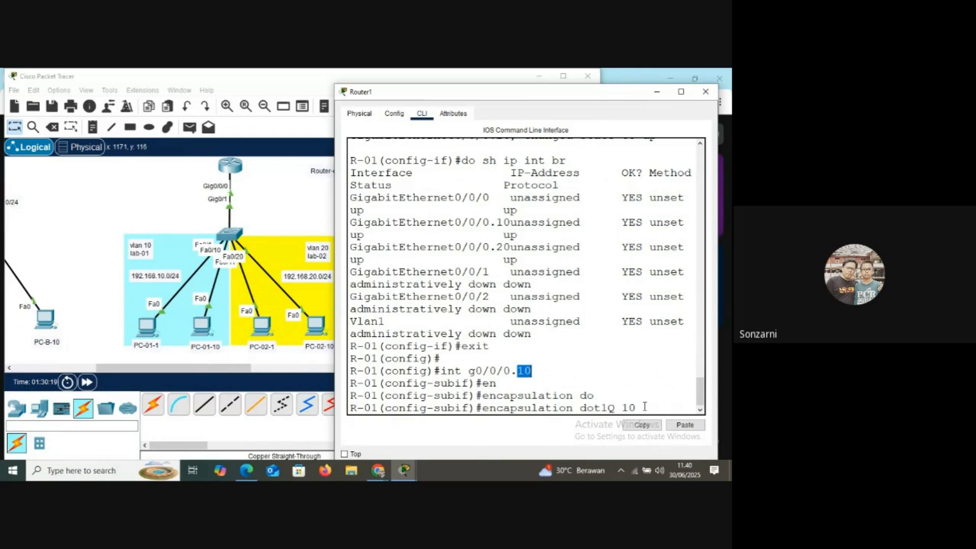
key(Return)
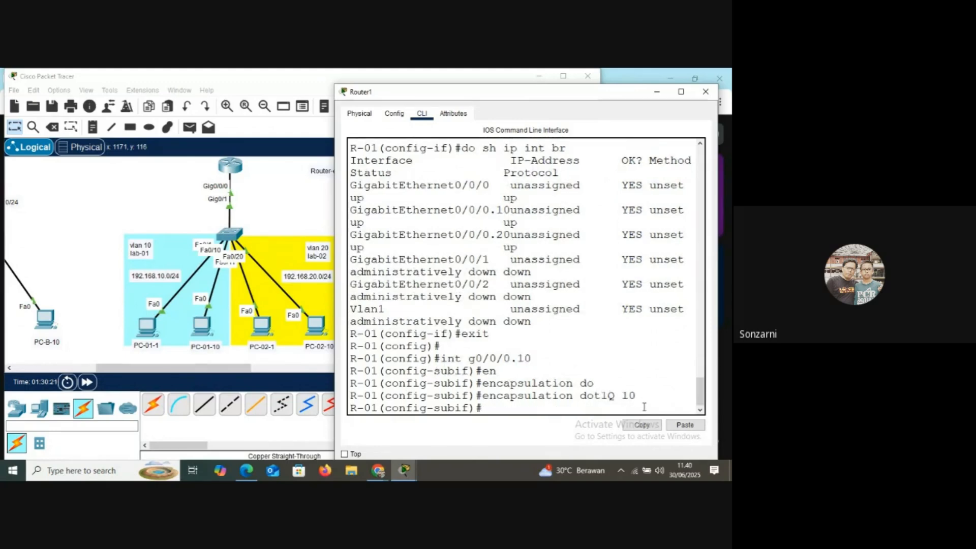
Assign IP address 192.168.10.254 with mask 255.255.255.0 to subinterface g0/0/0.10 and exit to global configuration.
text(ip add)
key(Tab)
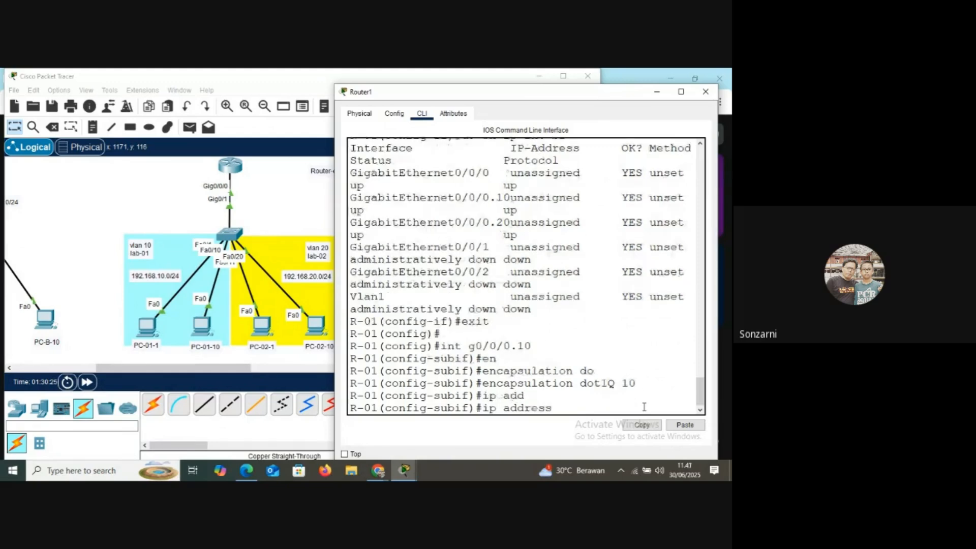
text(192.1)
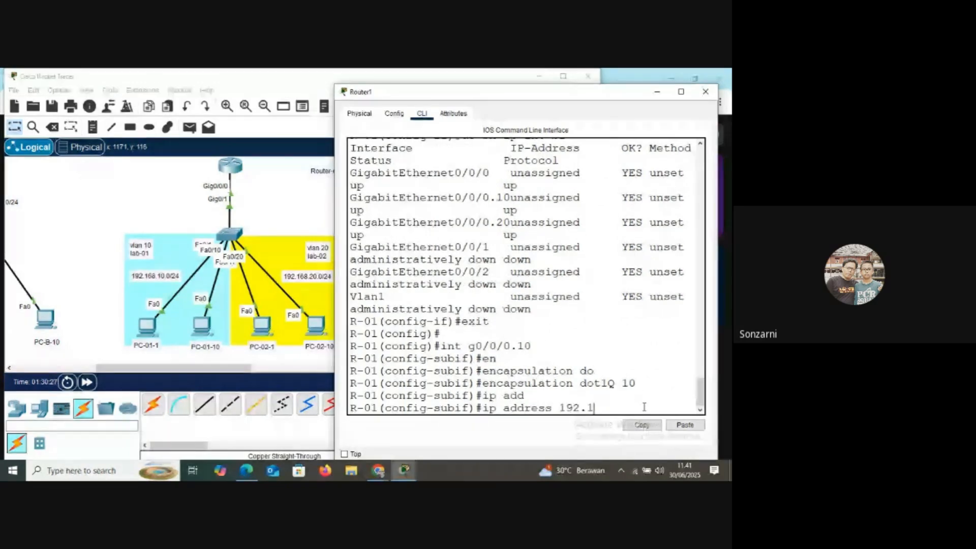
text(68.1)
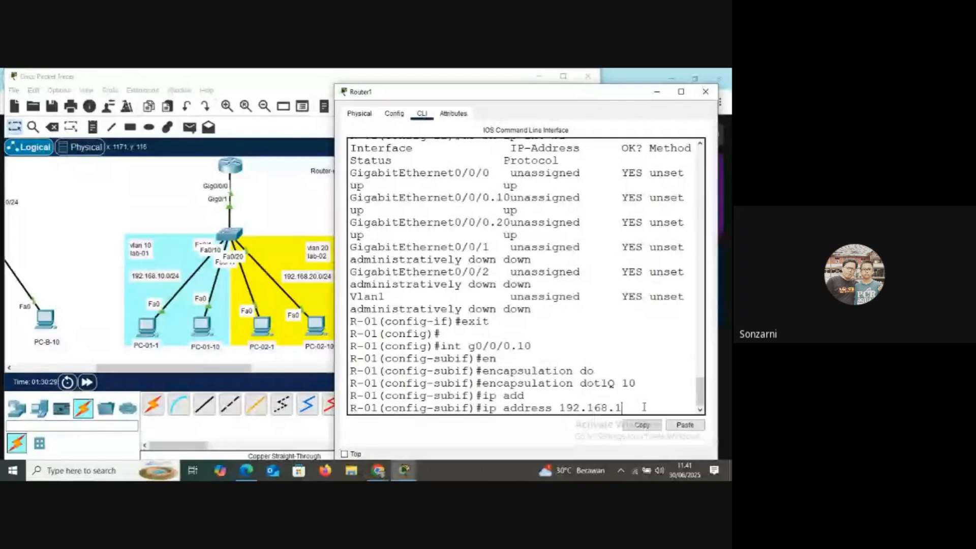
text(0.254)
drag(335, 219, 113, 216)
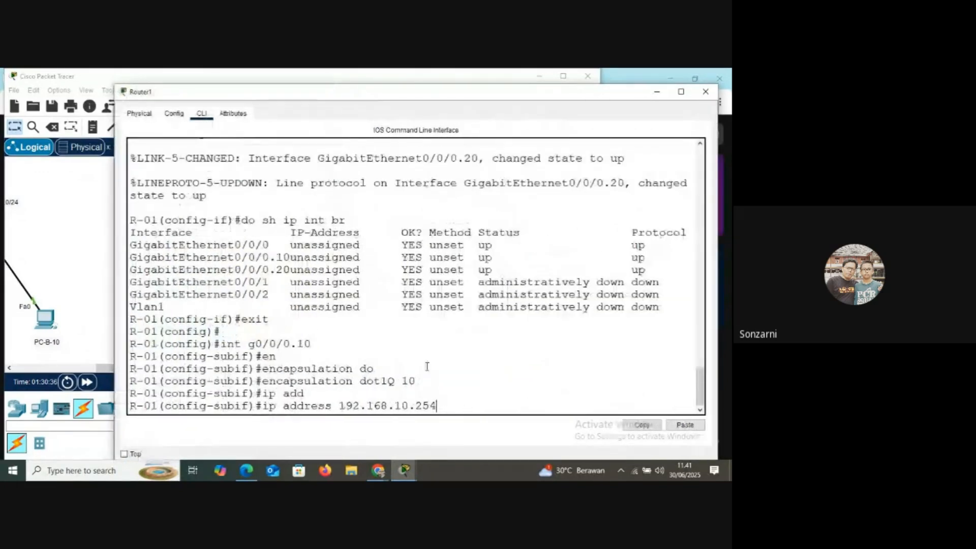
text(255.25)
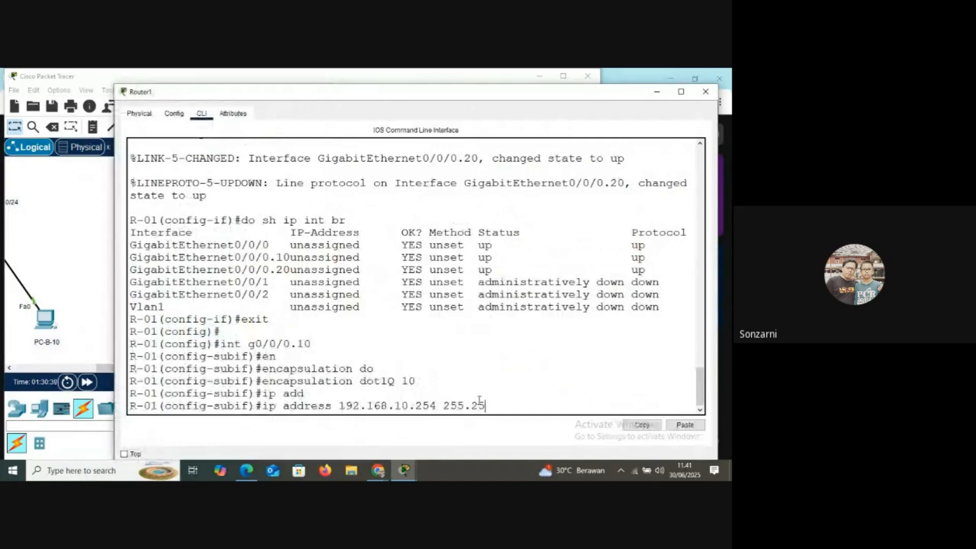
text(5.255.0)
key(Return)
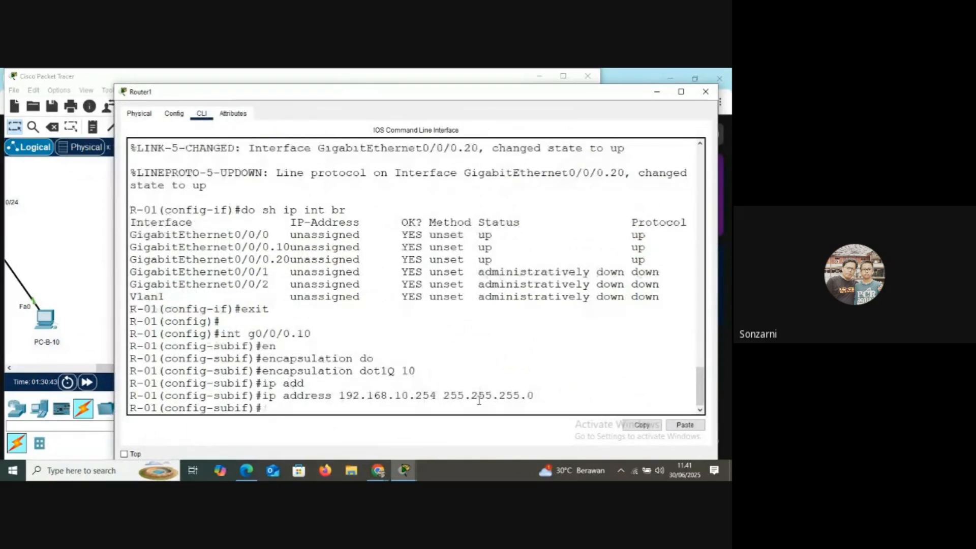
text(exit)
key(Return)
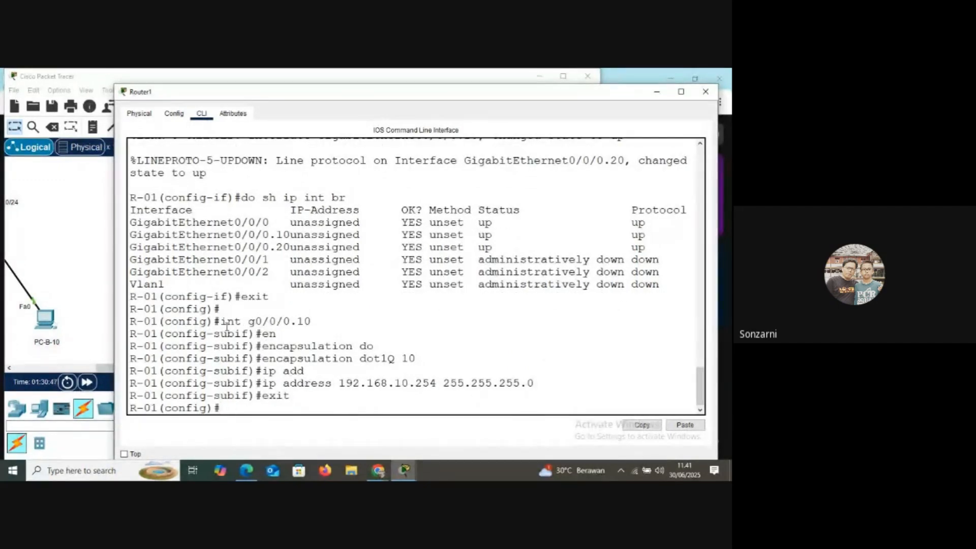
Review the g0/0/0.10 configuration commands in the console, highlighting the interface, encapsulation and IP address lines in turn.
drag(220, 321, 341, 323)
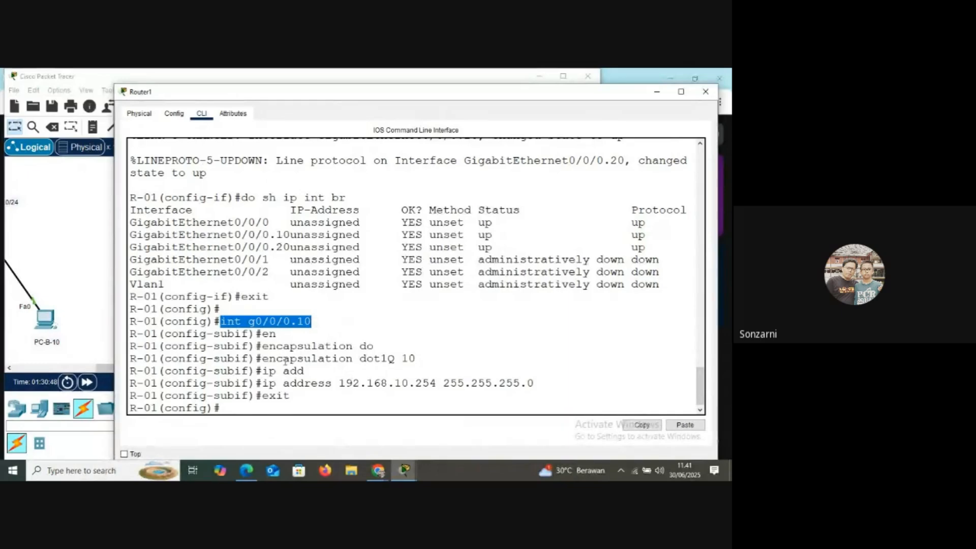
drag(262, 359, 417, 362)
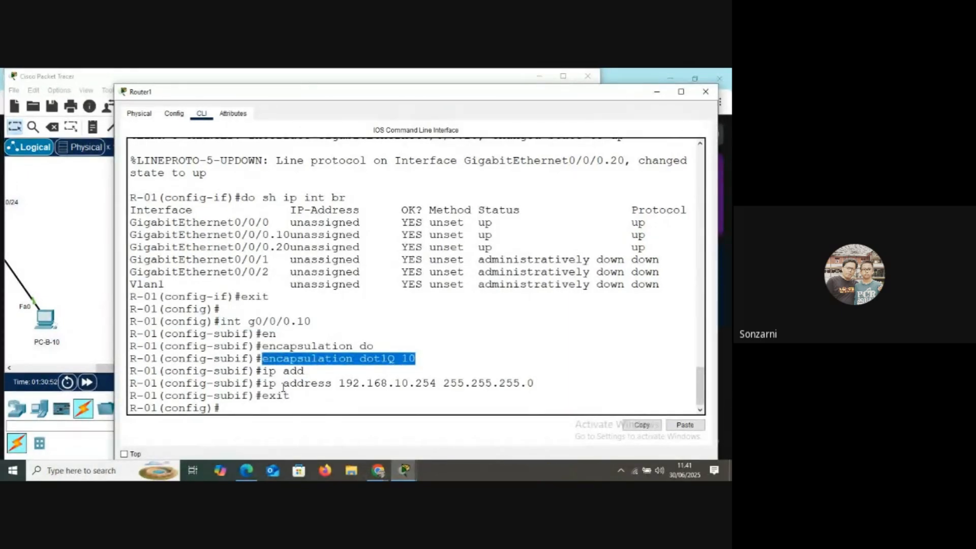
drag(263, 384, 436, 387)
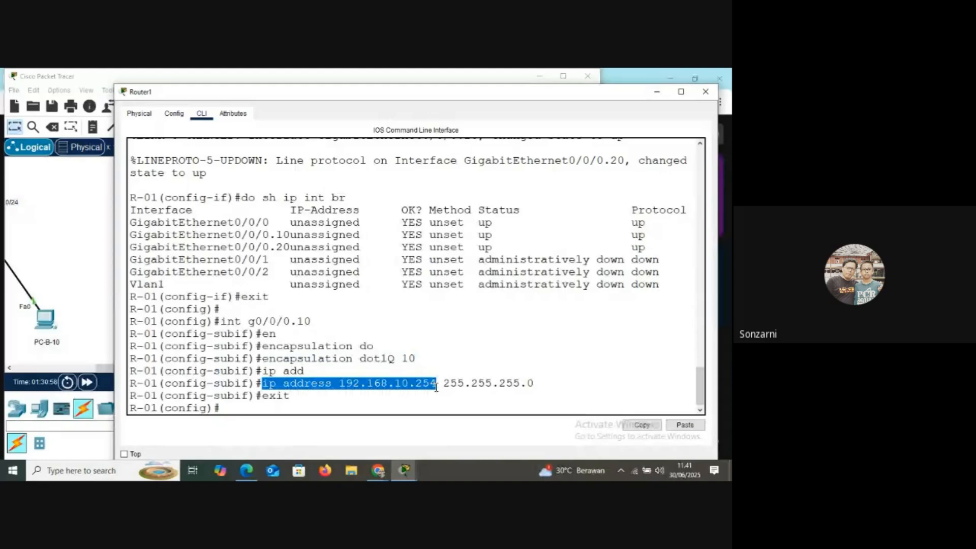
drag(436, 388, 522, 385)
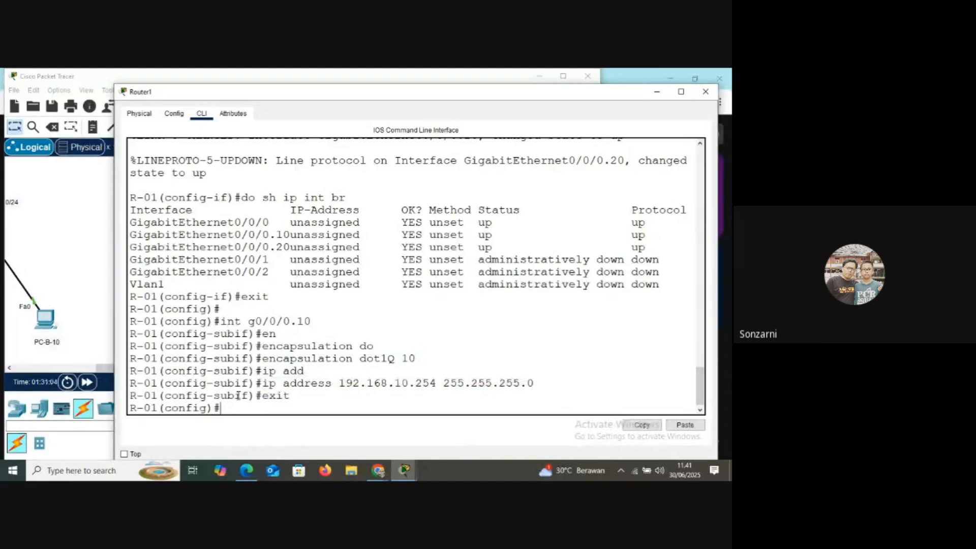
Enter subinterface g0/0/0.20 and highlight the encapsulation command used for g0/0/0.10 for comparison.
text(int g0/0/0.20)
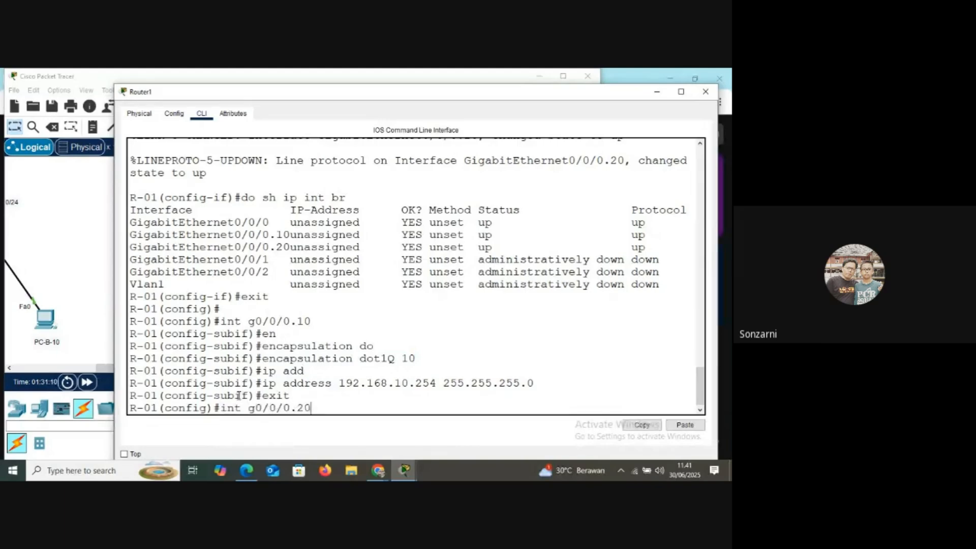
key(Return)
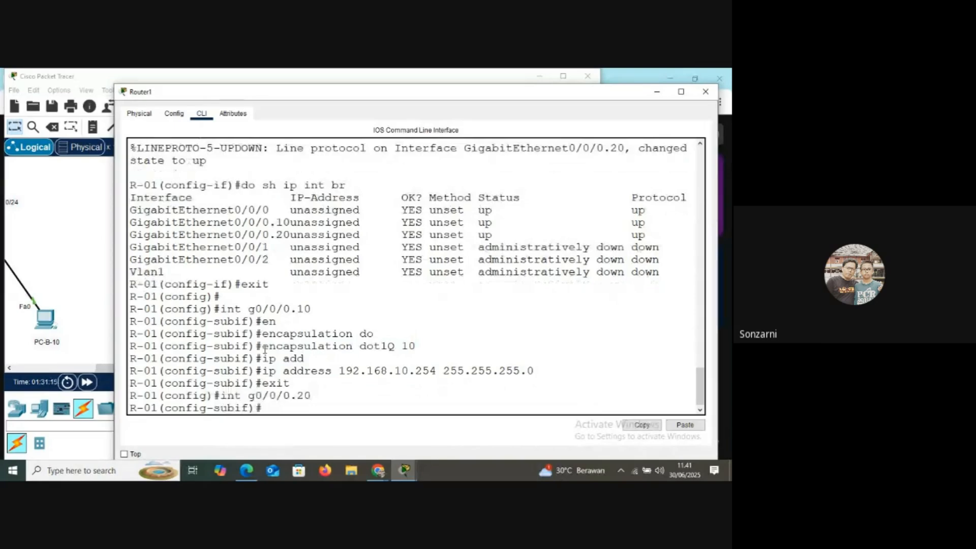
drag(263, 349, 417, 349)
Try to assign IP address 192.168.20.254 with mask 255.255.255.0 to subinterface g0/0/0.20 without setting its encapsulation.
text(ip add)
key(Tab)
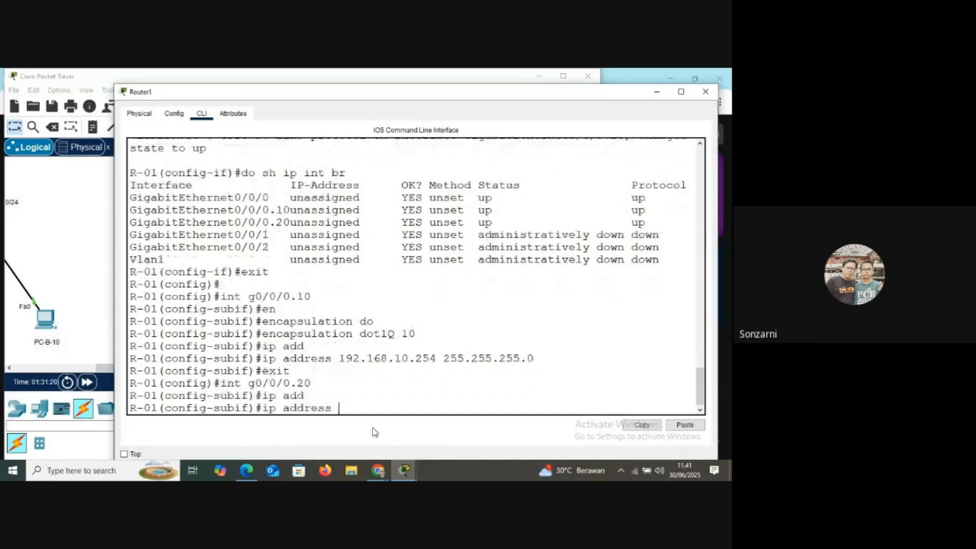
text(192.168.20.254 2)
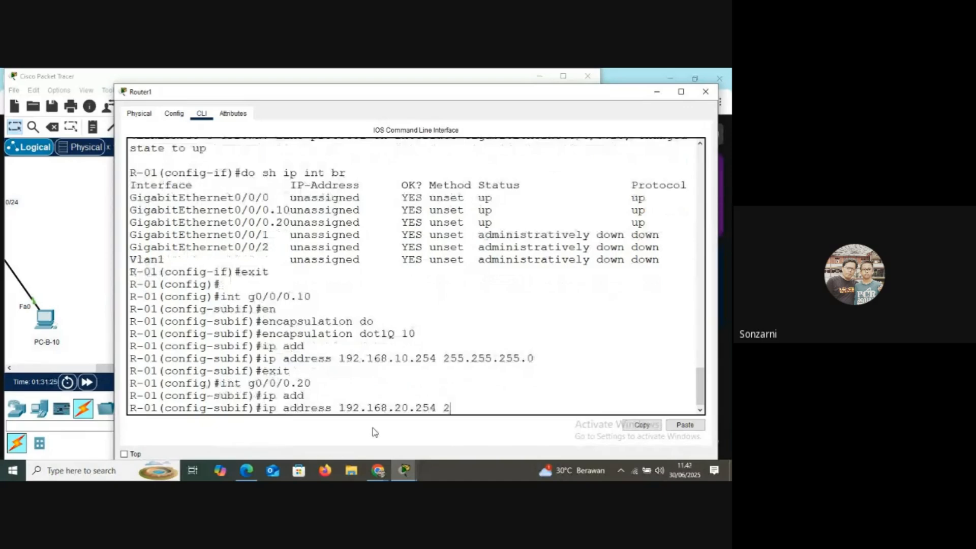
text(55.255.255.0)
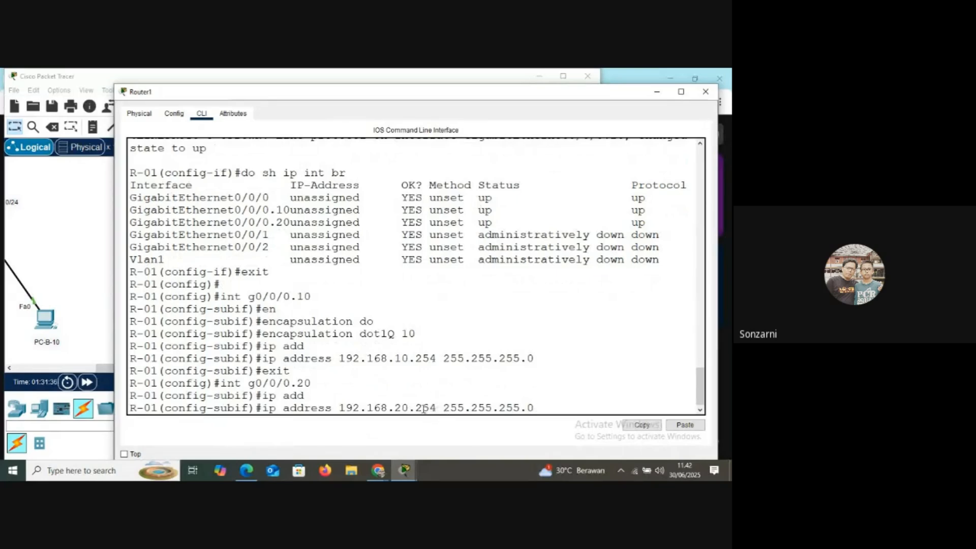
key(Return)
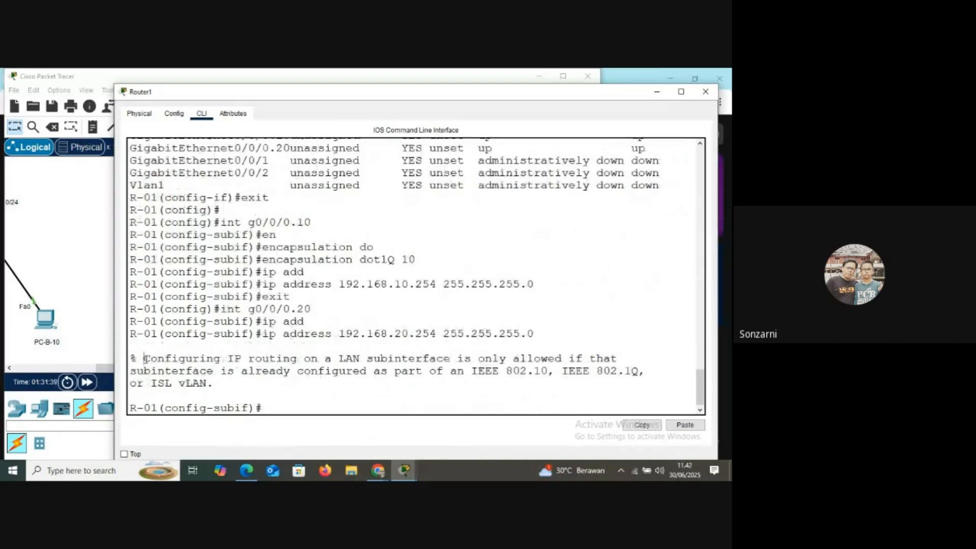
Examine the router's response to the IP address command, highlighting its text and the 802.1Q reference.
drag(146, 359, 453, 374)
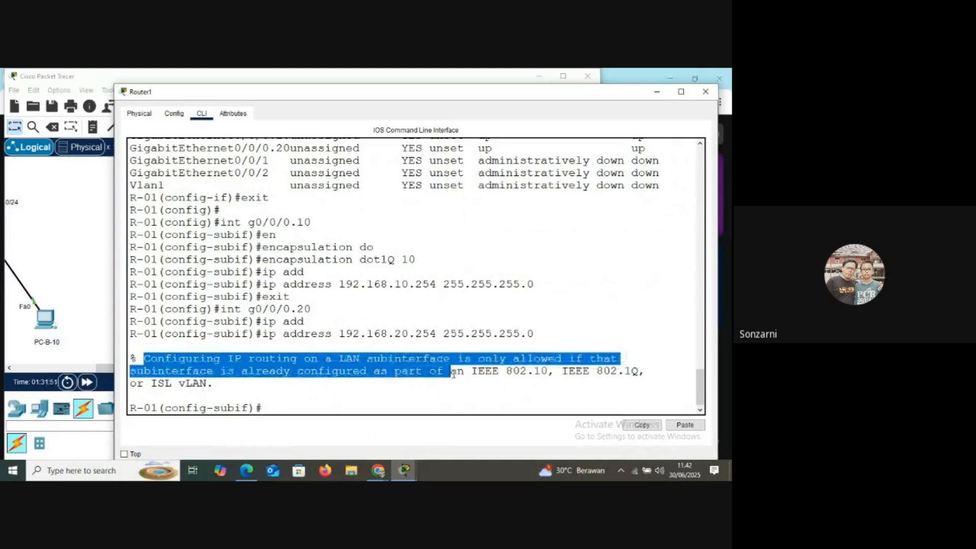
drag(453, 374, 644, 372)
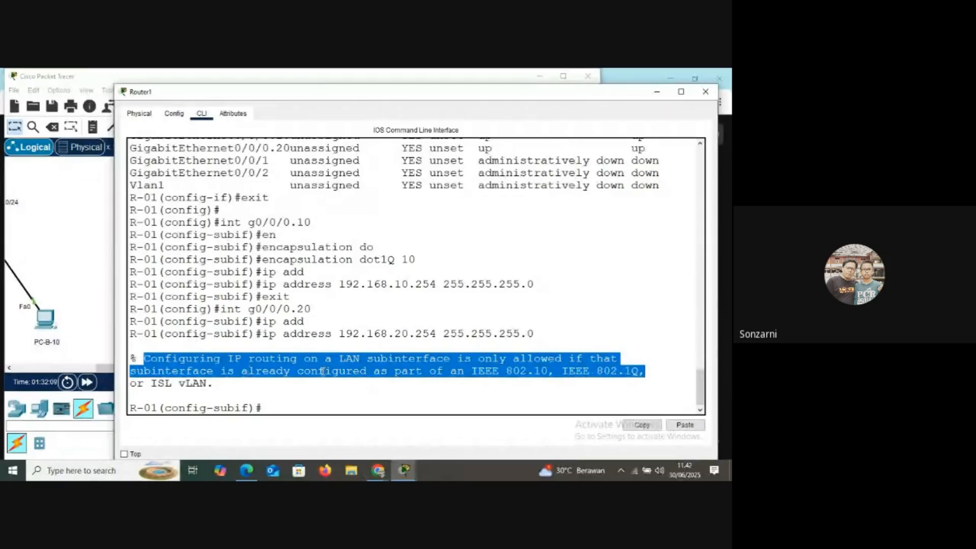
click(605, 356)
drag(597, 372, 639, 372)
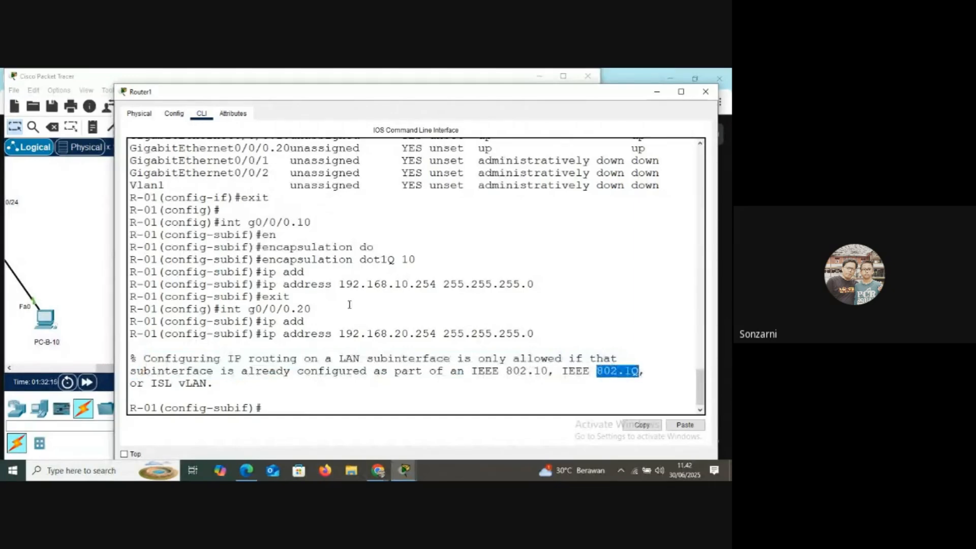
Set dot1Q encapsulation for VLAN 20 on subinterface g0/0/0.20, using the g0/0/0.10 encapsulation command as reference.
drag(262, 260, 415, 260)
click(277, 406)
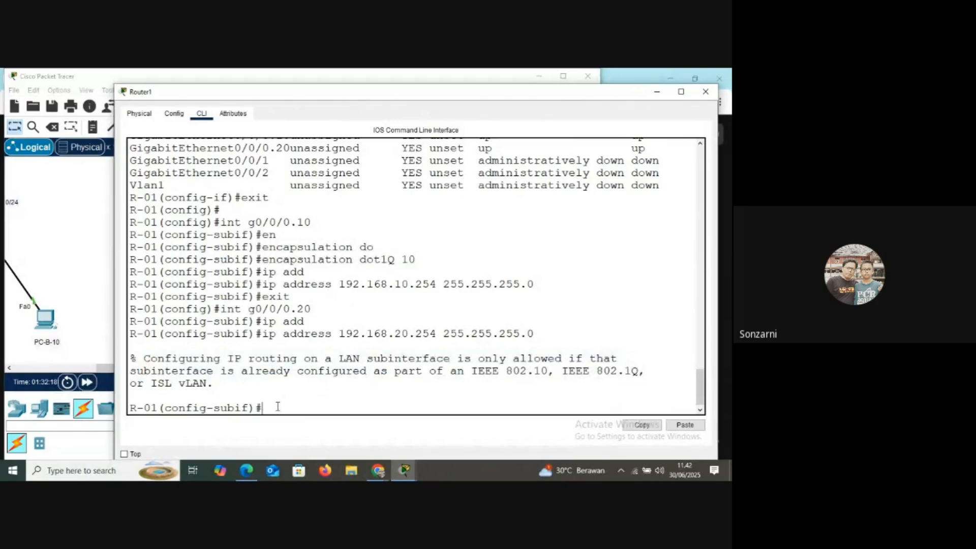
text(encapsulation do)
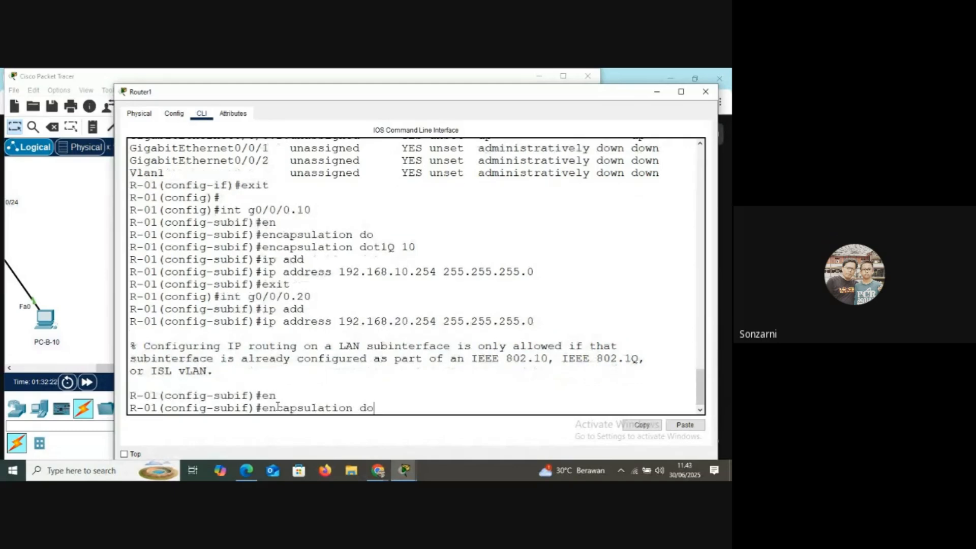
key(Tab)
text(20)
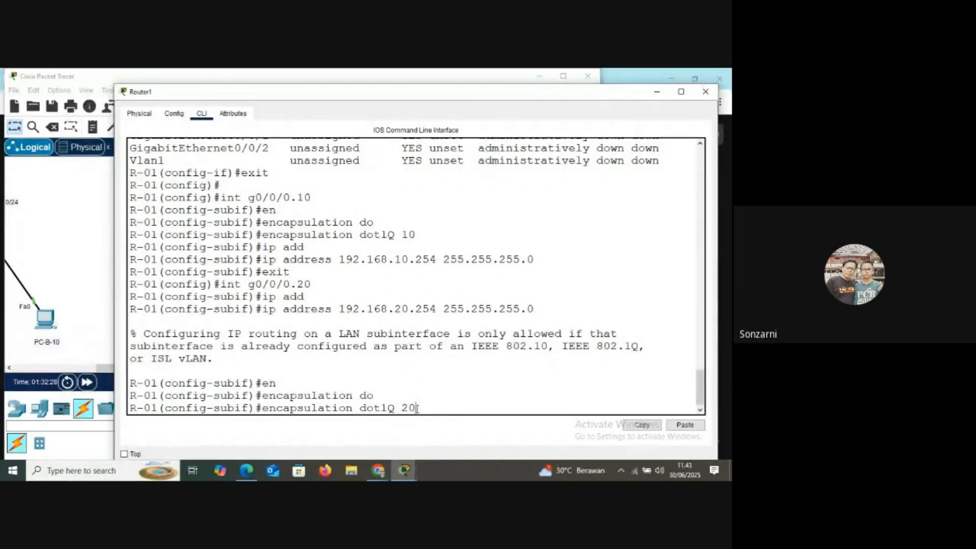
drag(417, 408, 402, 409)
drag(221, 283, 312, 283)
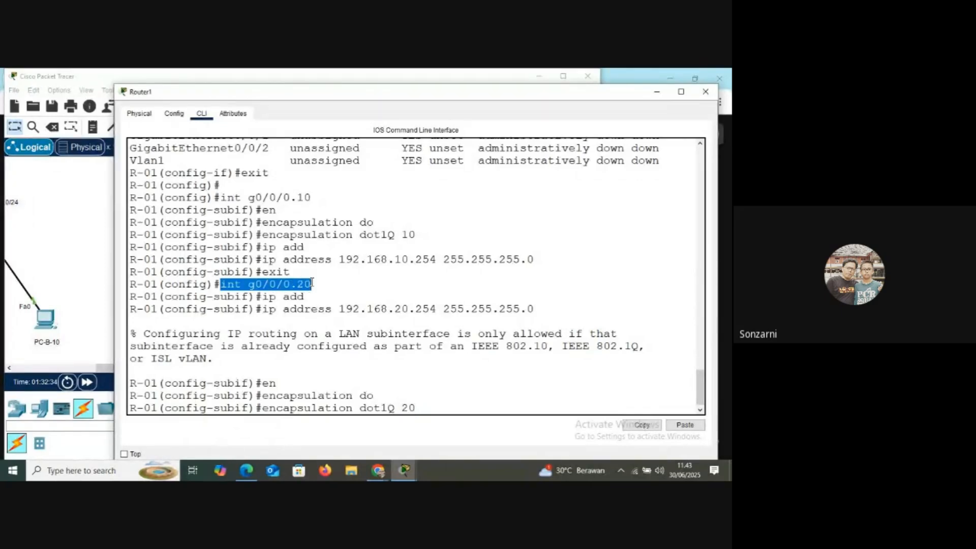
click(416, 407)
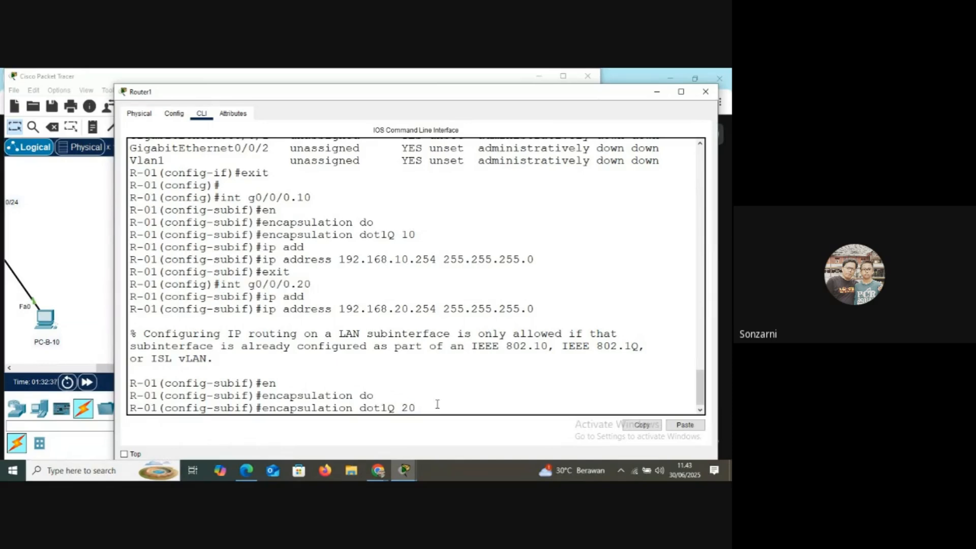
key(Return)
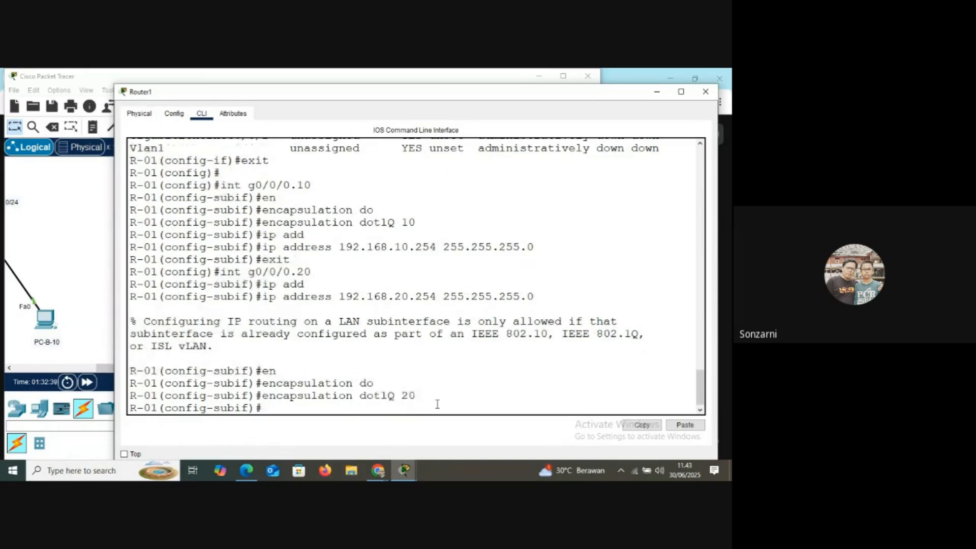
Assign IP address 192.168.20.254 with mask 255.255.255.0 to subinterface g0/0/0.20 and return to global configuration mode.
key(Up)
key(Up)
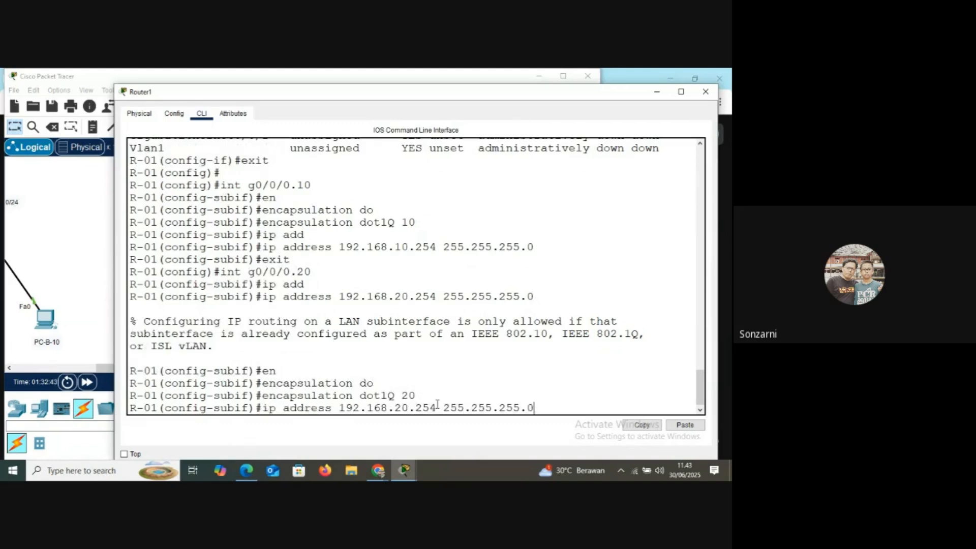
key(Return)
text(exit)
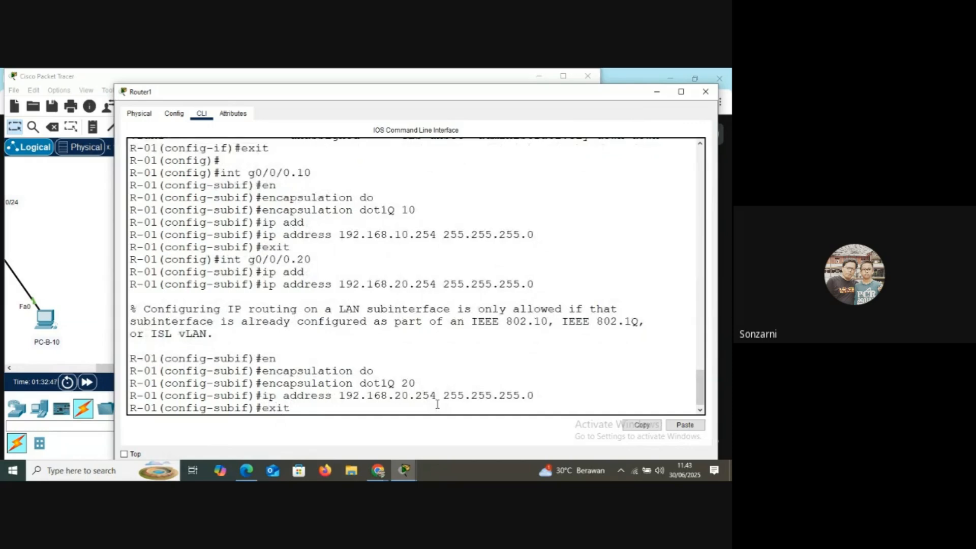
key(Return)
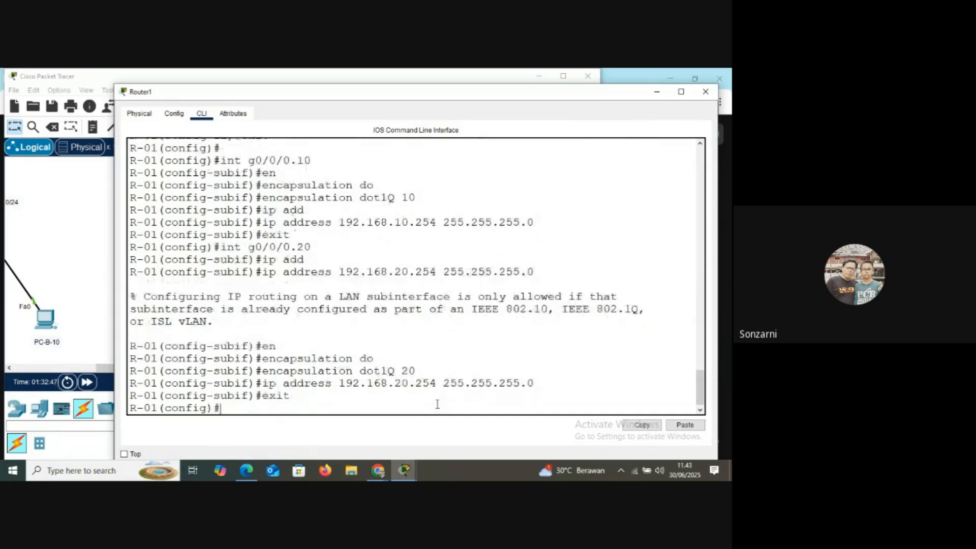
Show the brief IP interface summary from configuration mode and check the addresses of subinterfaces g0/0/0.10 and g0/0/0.20.
text(do sh ip int br)
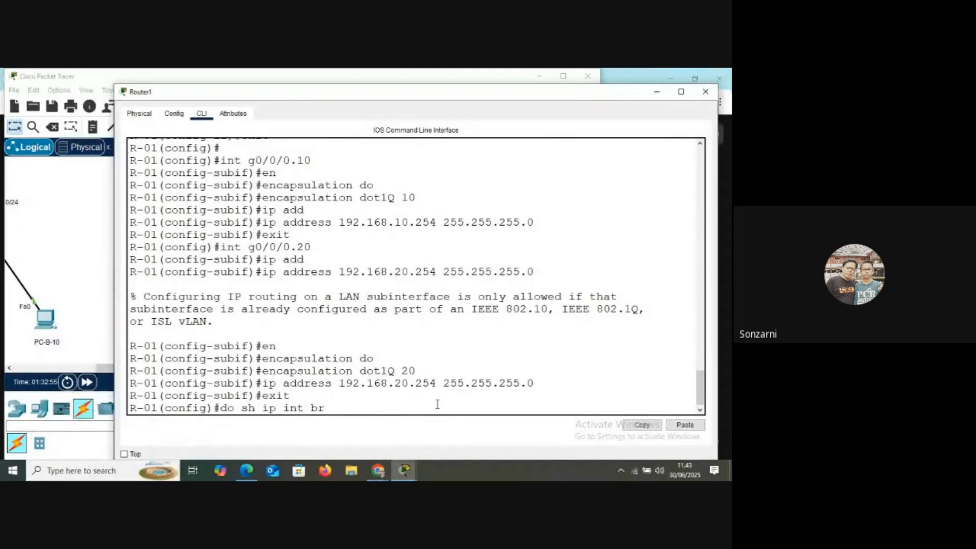
key(Return)
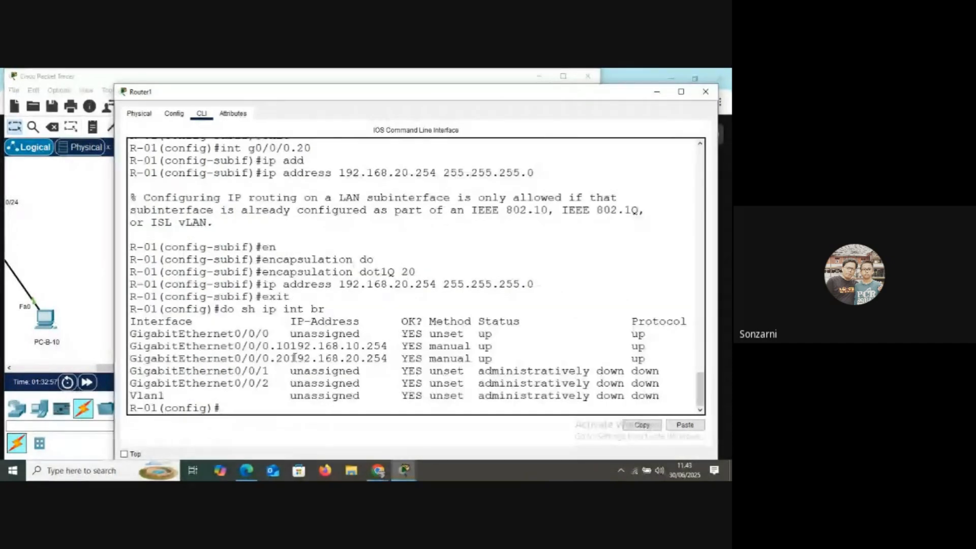
mouse_move(291, 346)
mouse_down()
mouse_move(388, 347)
mouse_move(359, 359)
mouse_move(291, 359)
mouse_up()
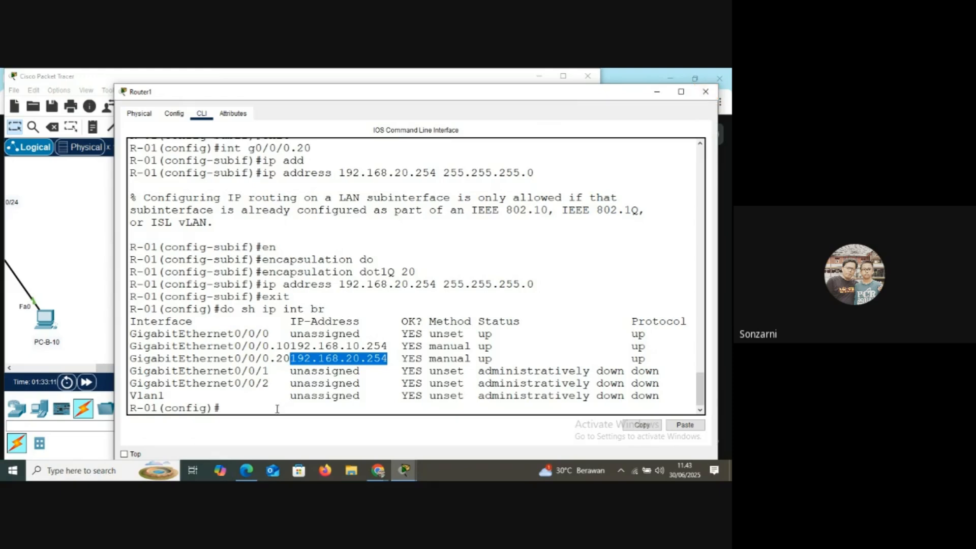
Save the router's running configuration with do wr and close the router window.
click(259, 408)
text(do wr)
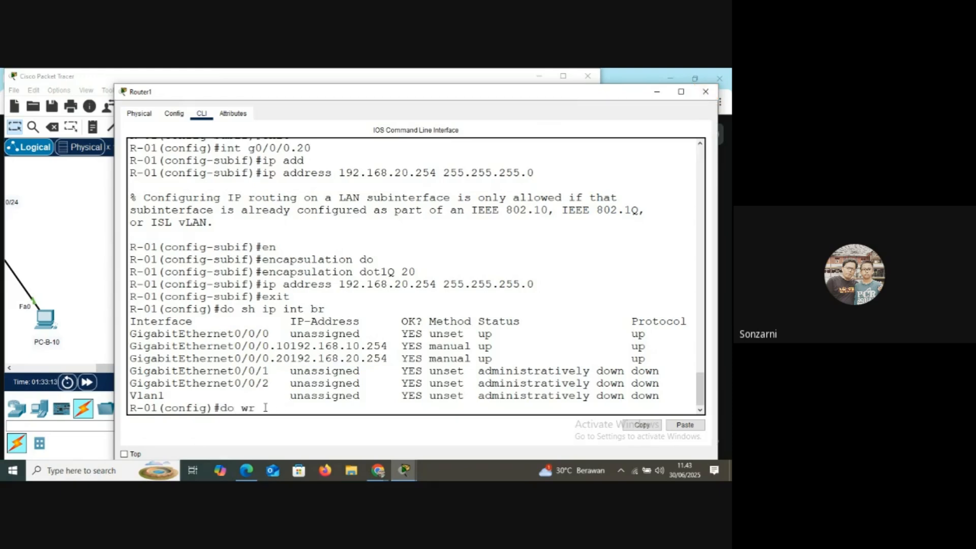
key(Return)
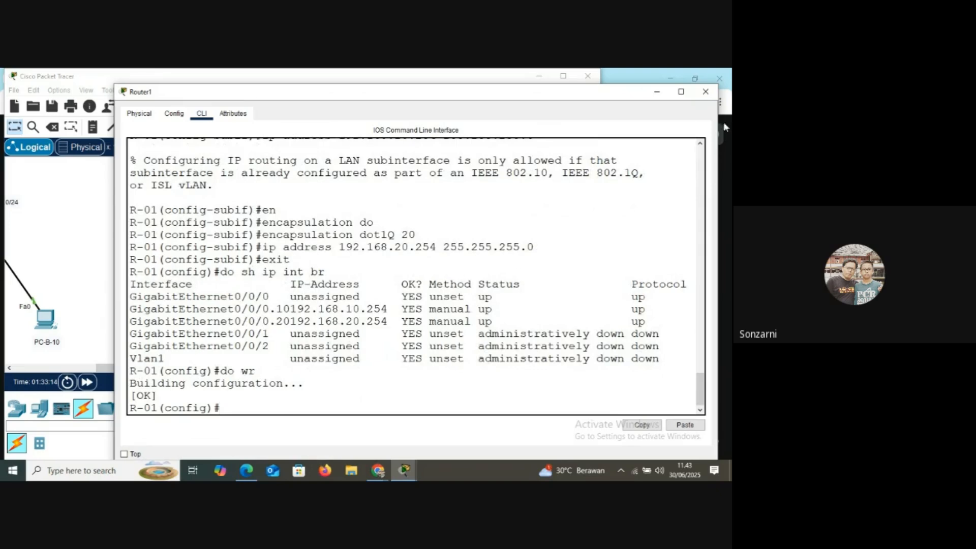
click(706, 92)
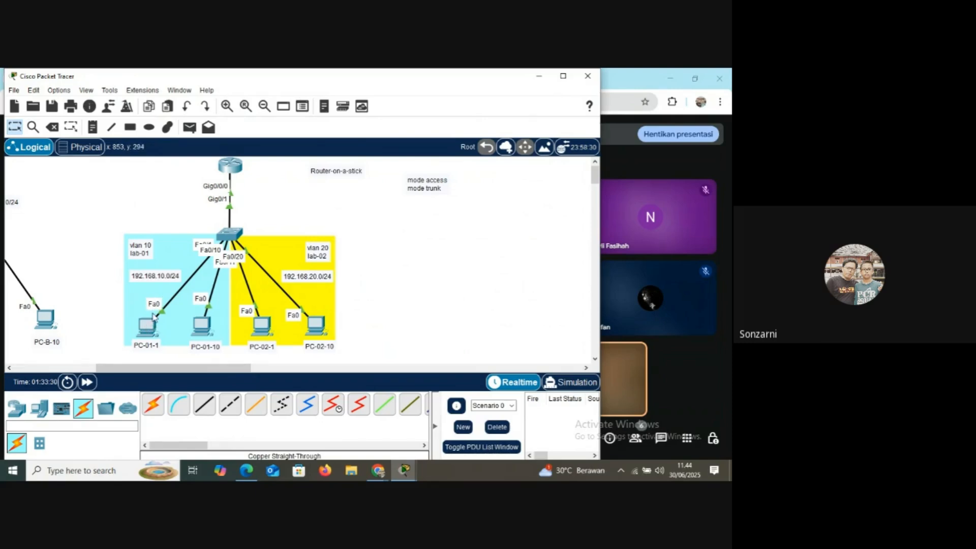
Fill in the default gateway in PC-01-1's static IP configuration and close the PC's window.
click(144, 332)
drag(289, 80, 452, 98)
click(421, 159)
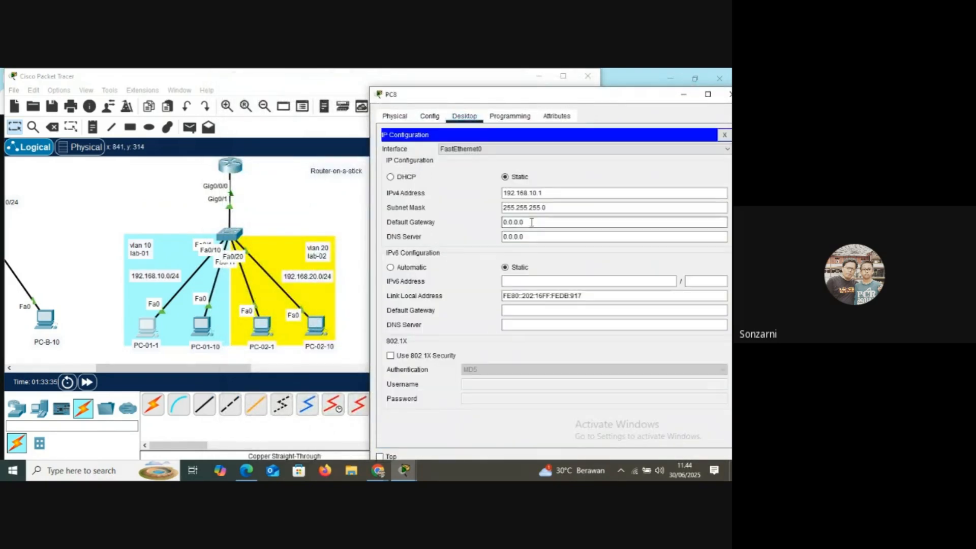
drag(532, 222, 463, 229)
text(1)
click(724, 134)
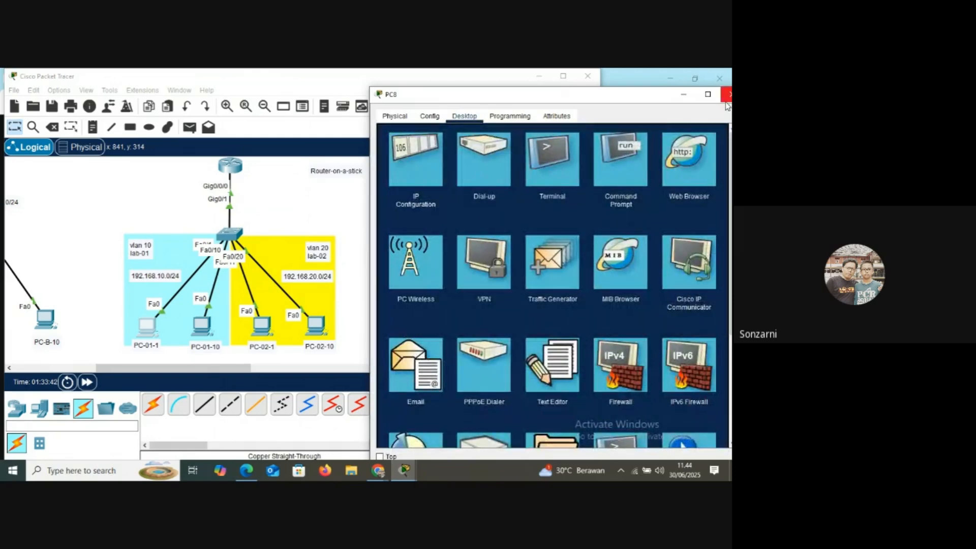
click(728, 94)
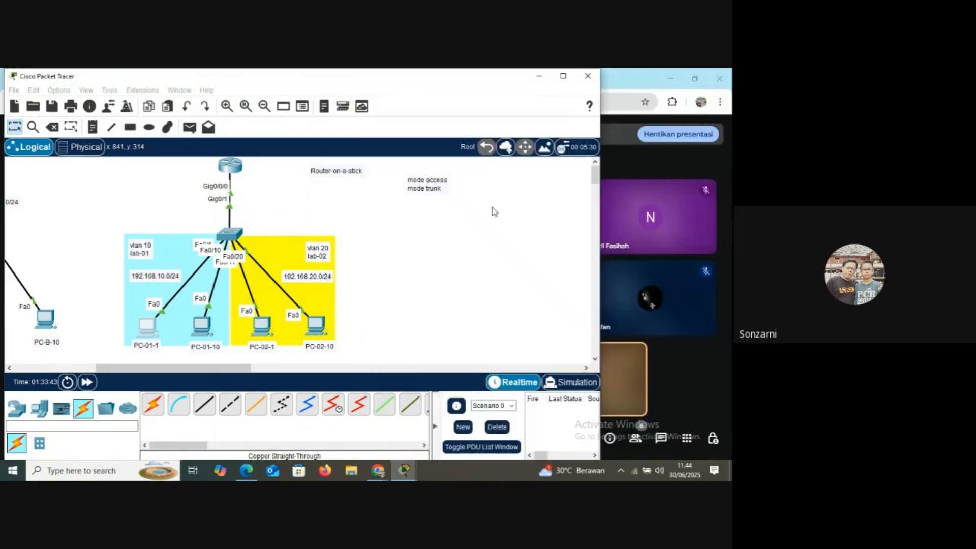
Set PC-01-10's default gateway to 192.168.10.254 in its IP configuration and close the PC's window.
click(203, 324)
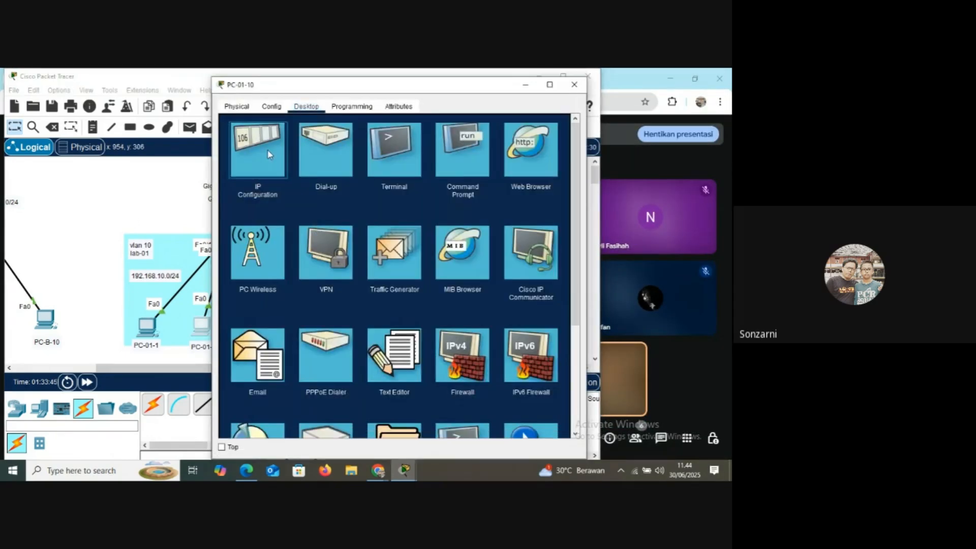
click(269, 154)
drag(375, 212, 331, 218)
text(19)
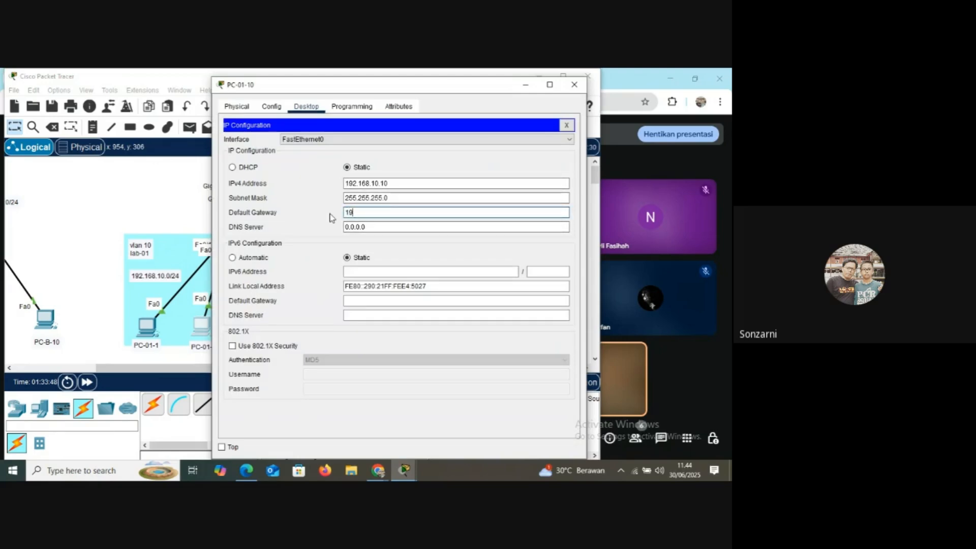
text(2.168.10.254)
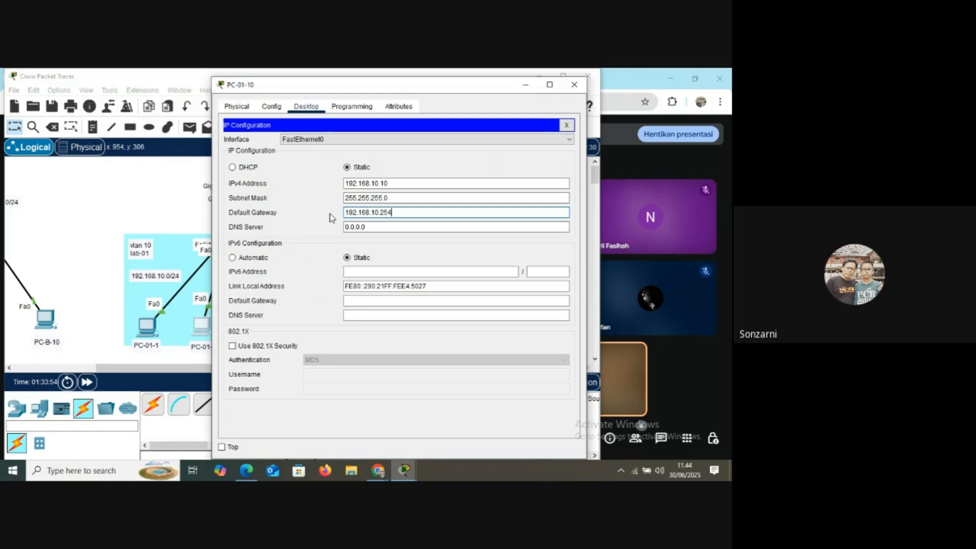
click(565, 125)
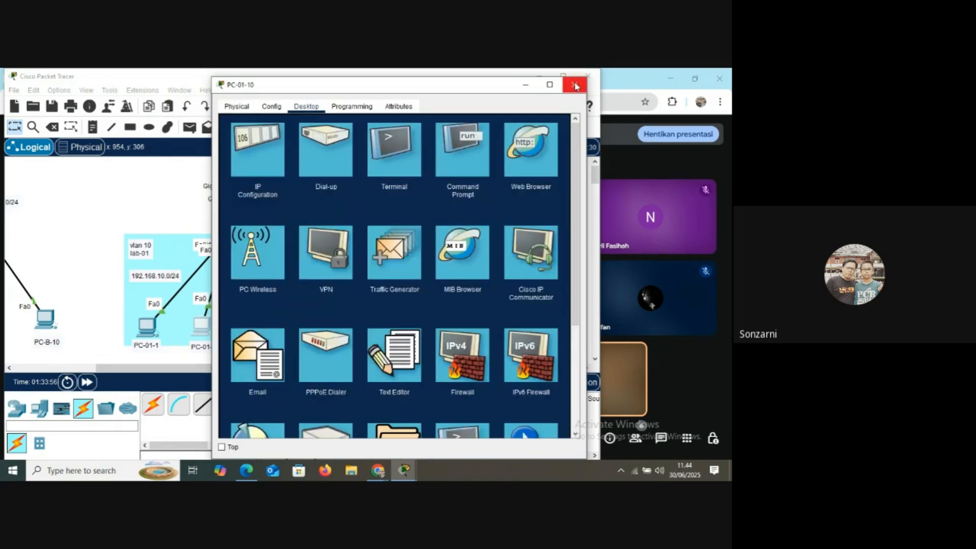
click(575, 85)
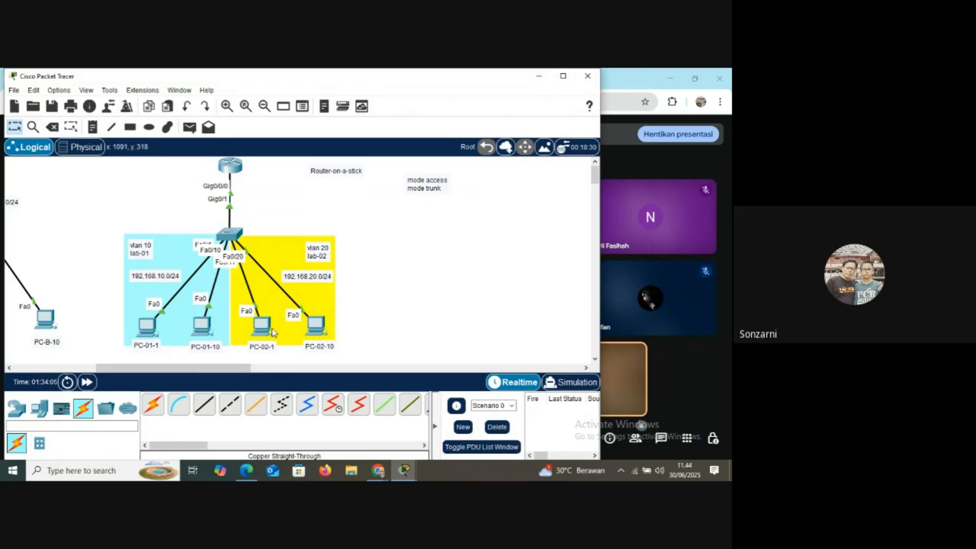
Replace PC-02-1's command prompt with its IP configuration and set the IPv4 address to 192.168.20.1.
mouse_move(269, 328)
click(261, 332)
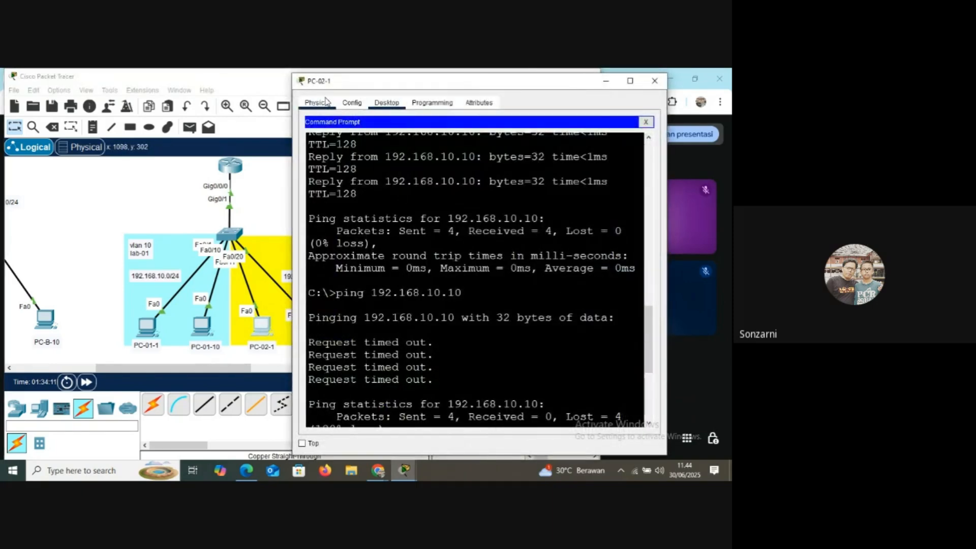
click(351, 103)
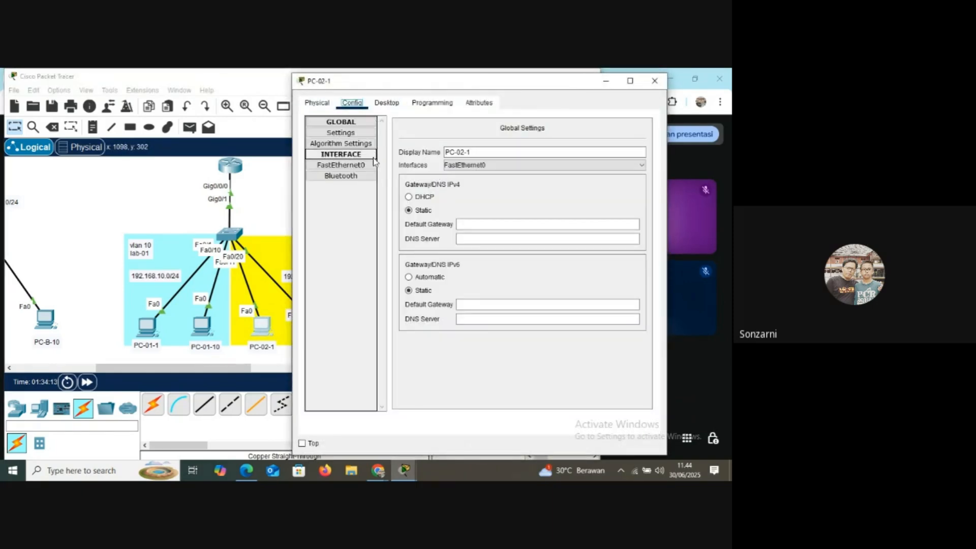
click(392, 106)
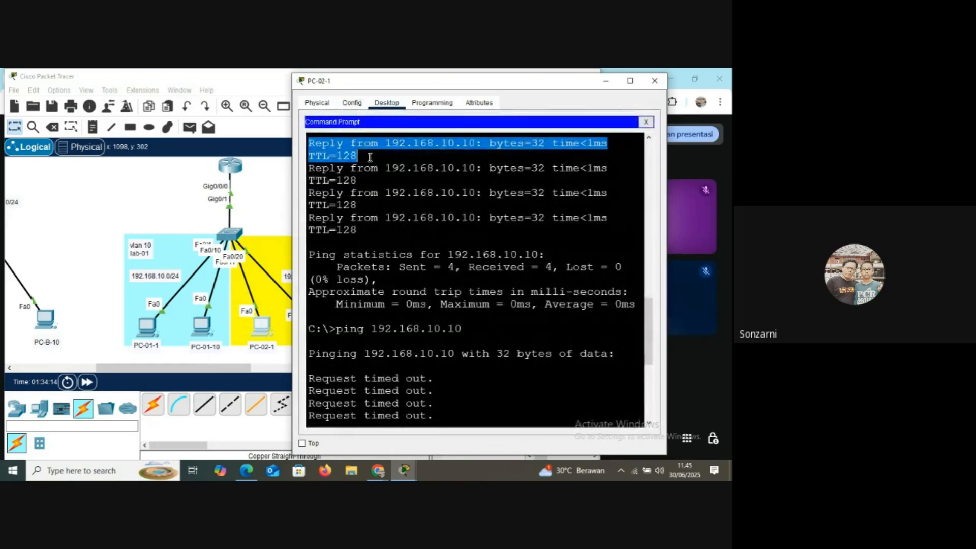
click(648, 124)
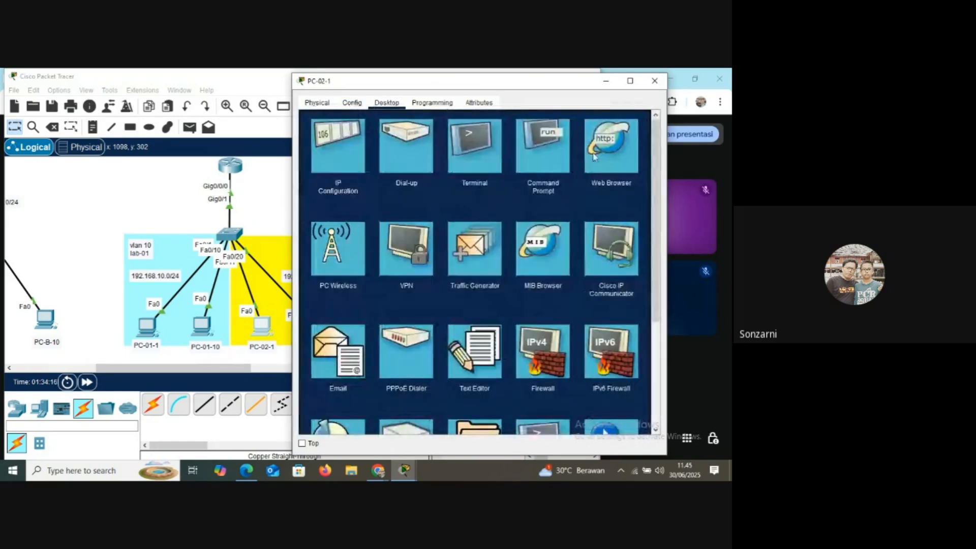
click(354, 156)
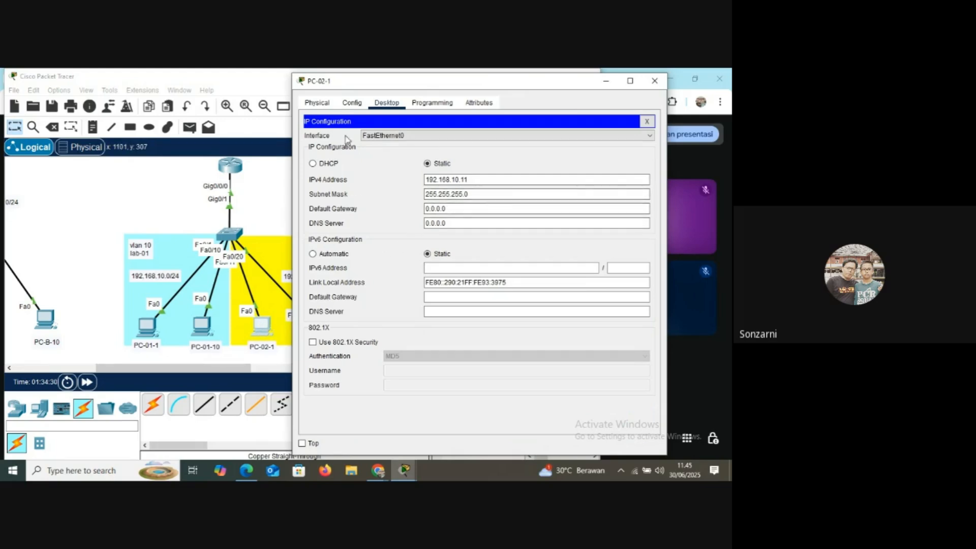
drag(370, 92, 426, 99)
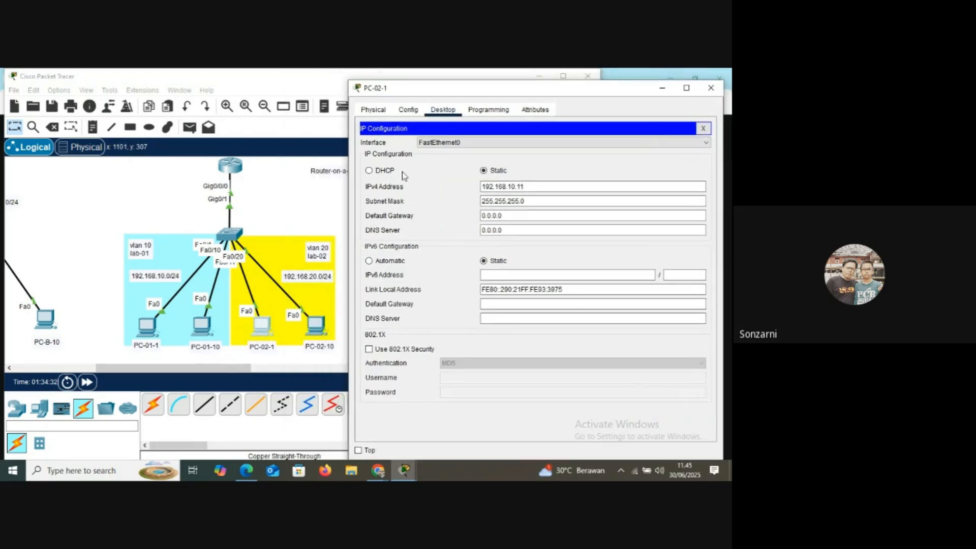
click(511, 186)
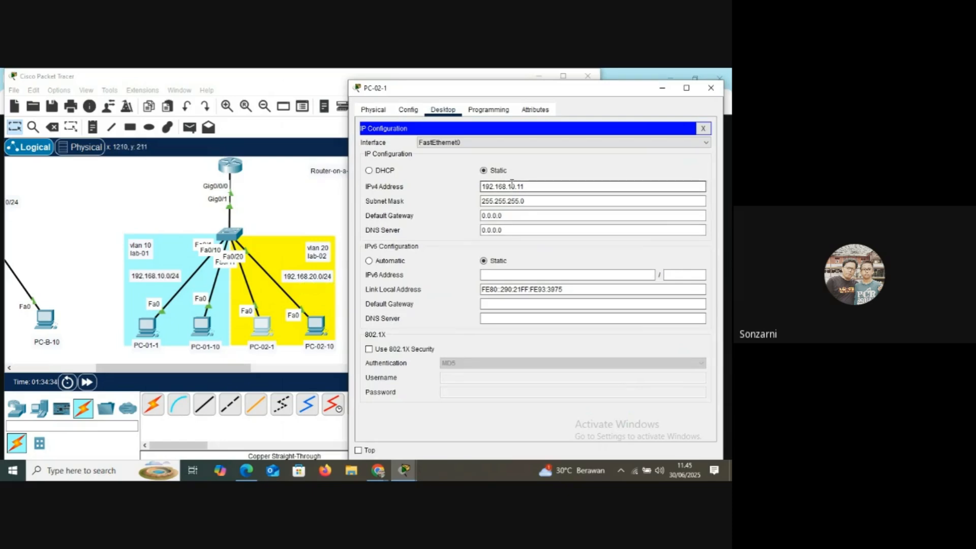
key(BackSpace)
text(2)
Set PC-02-1's default gateway to 192.168.20.254 and close its IP configuration.
click(511, 215)
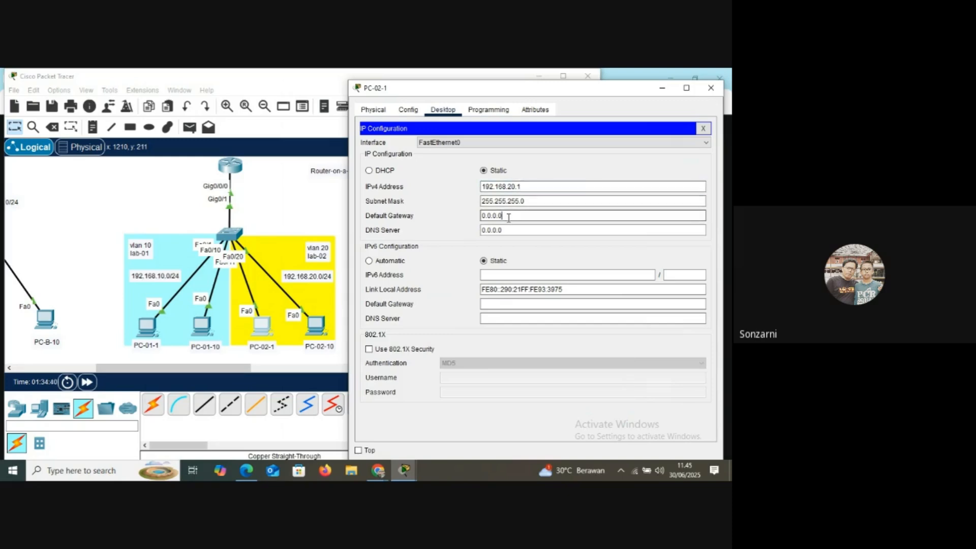
drag(511, 215, 473, 215)
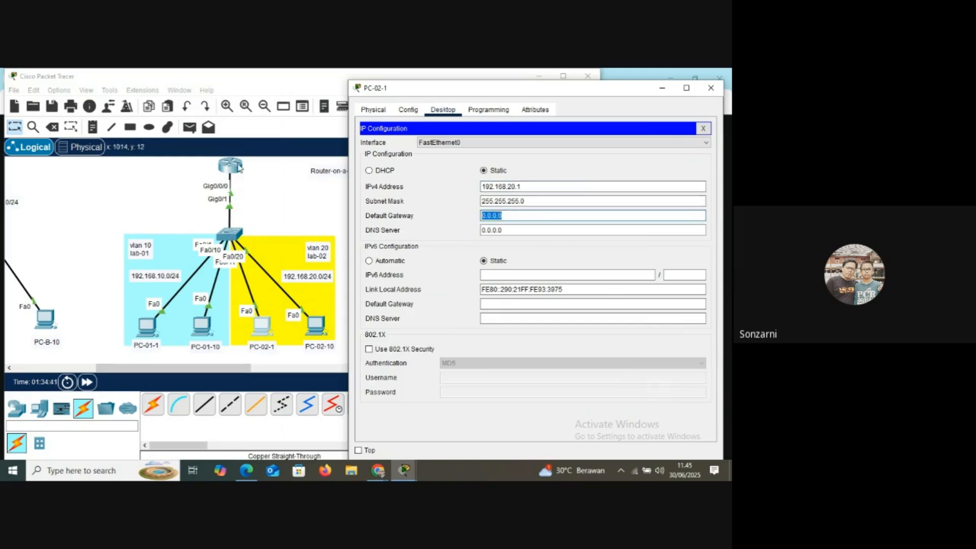
text(192.168.20.254)
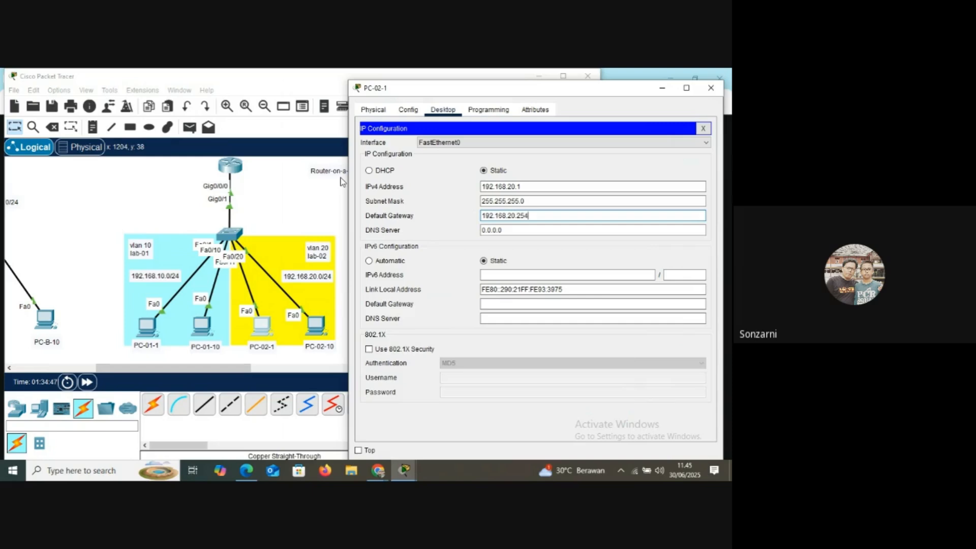
click(703, 129)
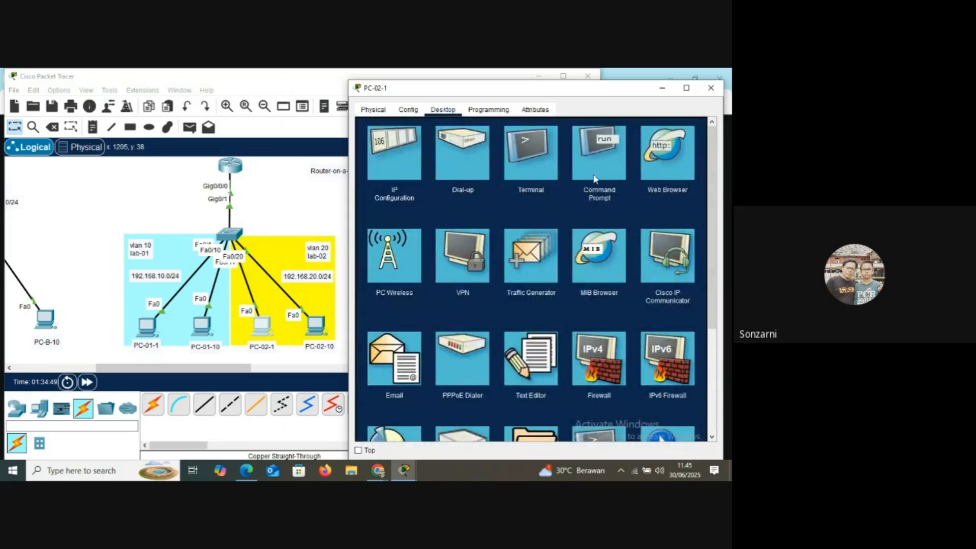
click(307, 216)
click(644, 111)
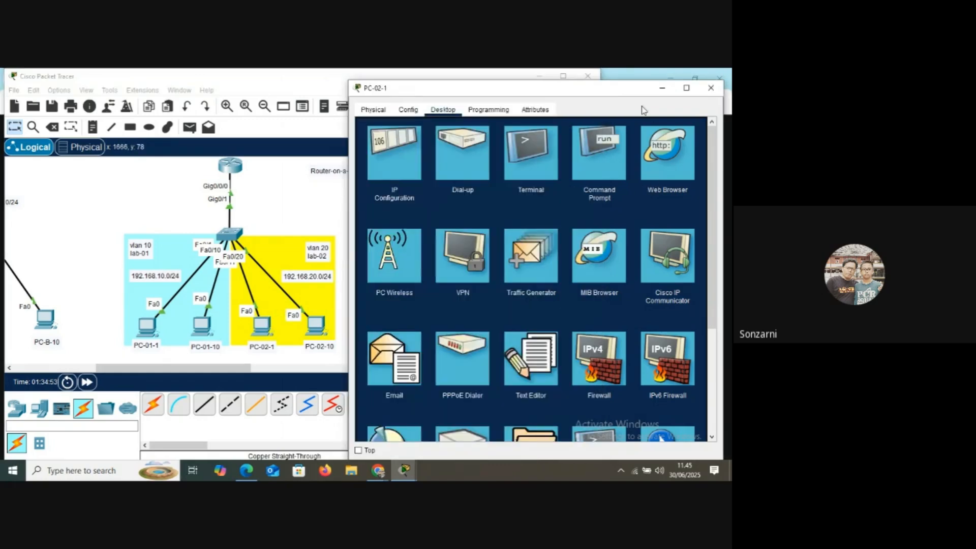
Run ipconfig /all in PC-02-1's command prompt, widen its window and check the IPv4 address and default gateway.
click(598, 156)
scroll(517, 321, down, 10)
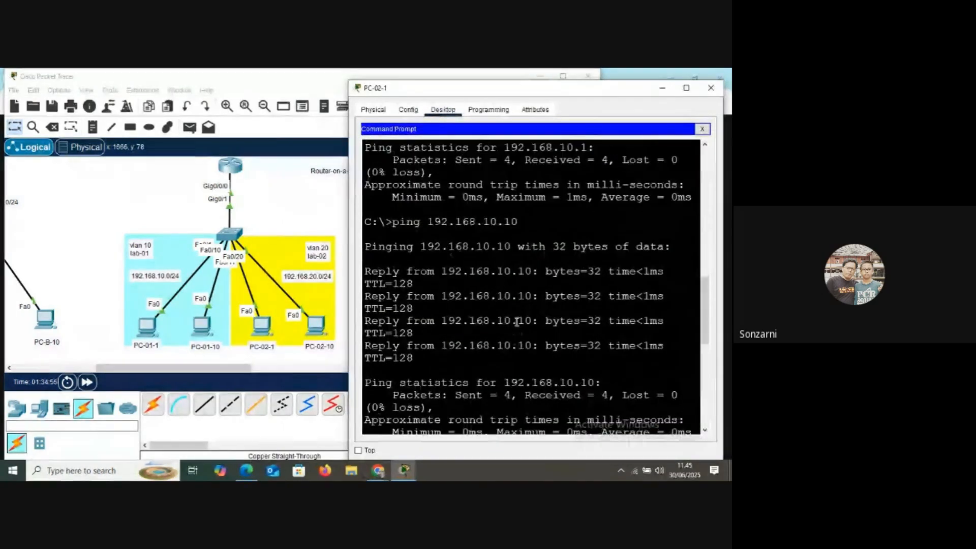
scroll(517, 321, down, 3)
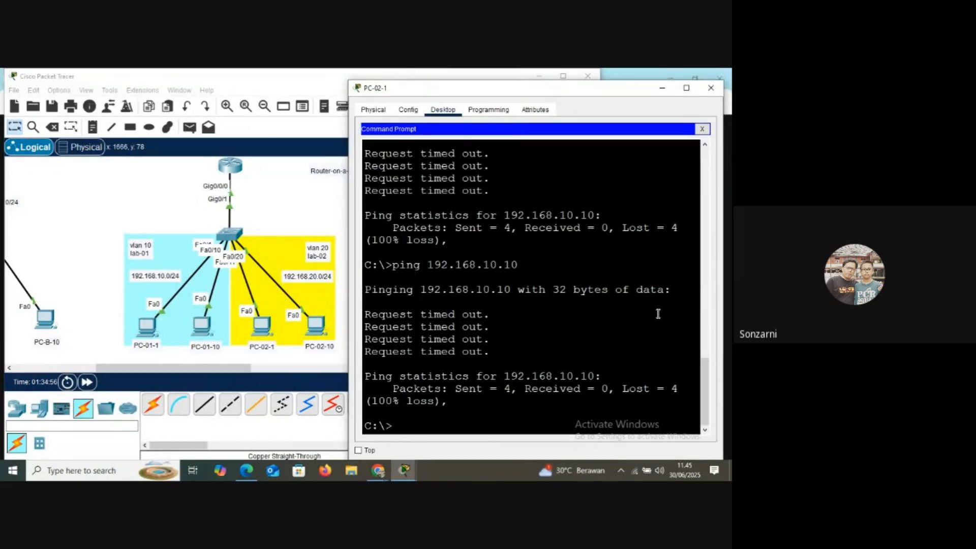
text(ipconfig /all)
key(Return)
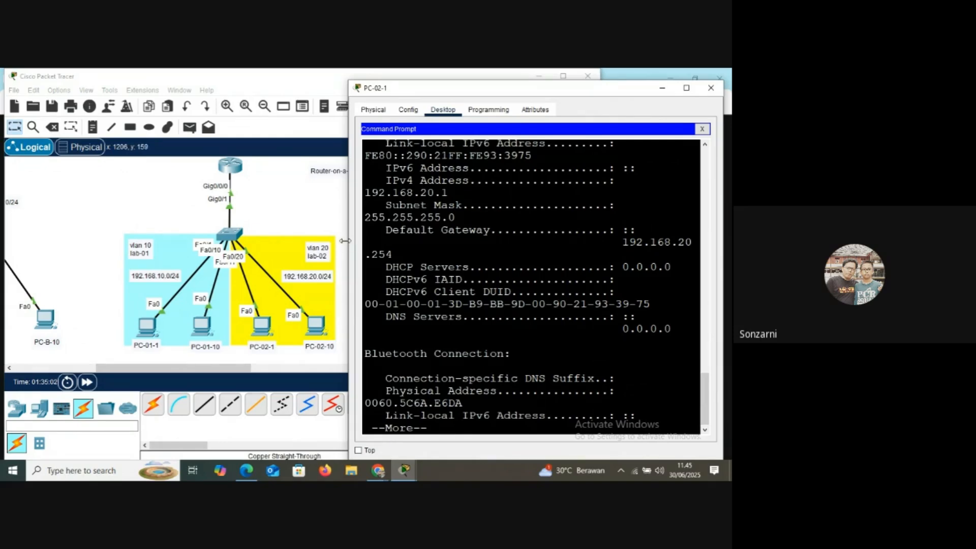
drag(350, 240, 122, 242)
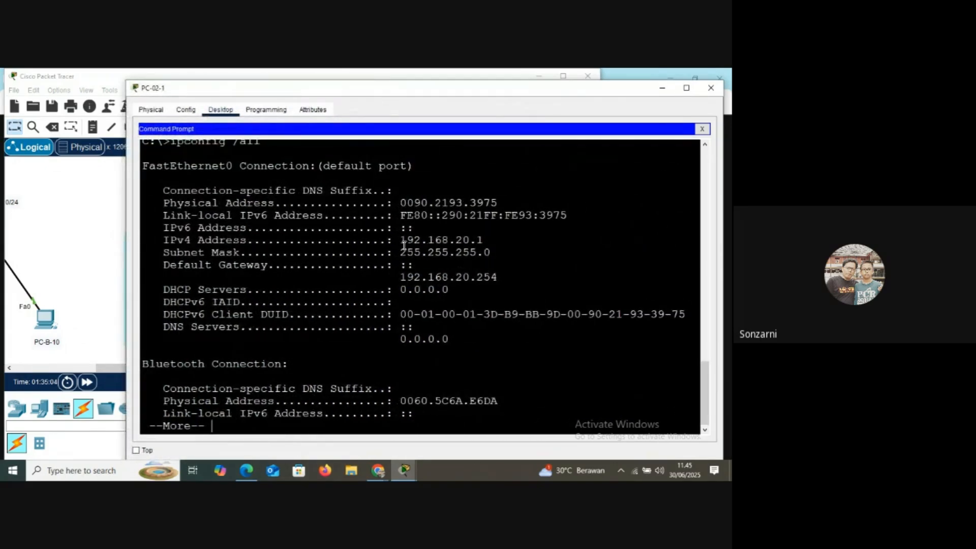
drag(400, 240, 491, 239)
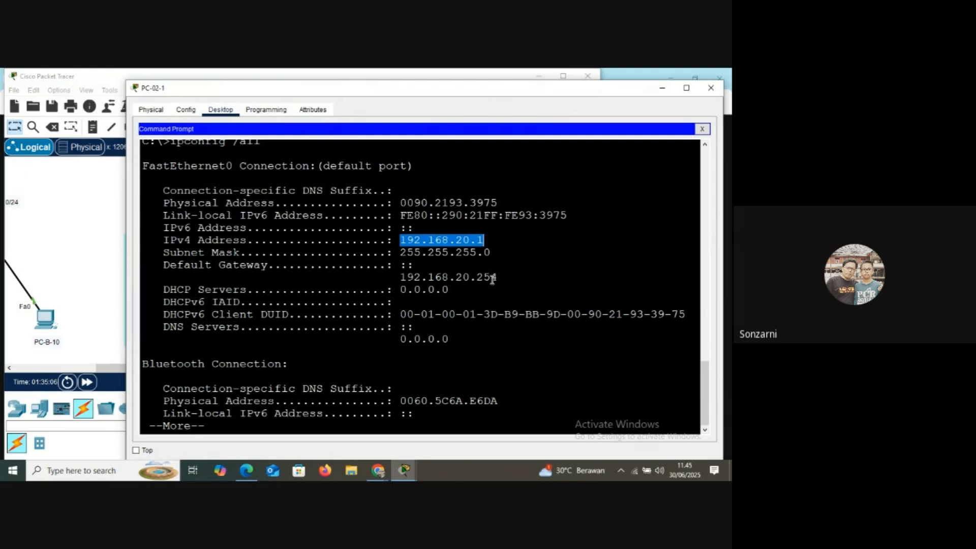
drag(502, 276, 403, 277)
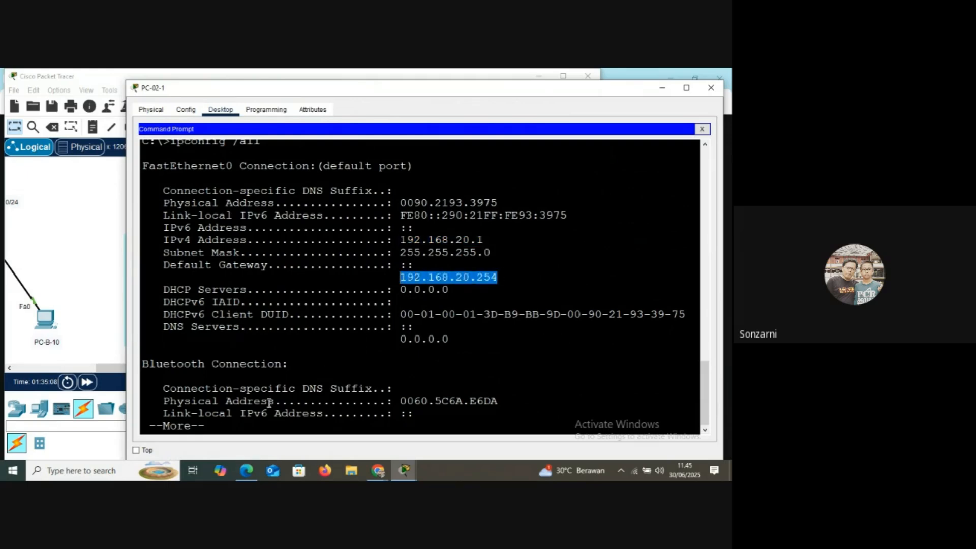
key(ctrl+c)
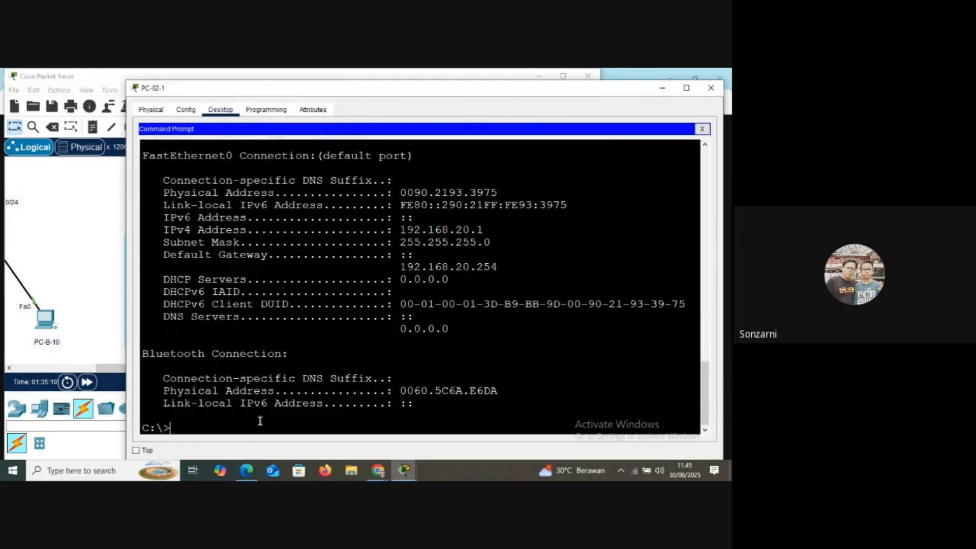
Ping 192.168.10.10 twice from PC-02-1's command prompt to test routing between the VLANs.
text(ping)
key(BackSpace)
key(BackSpace)
key(BackSpace)
key(BackSpace)
key(BackSpace)
key(Up)
key(Up)
key(Return)
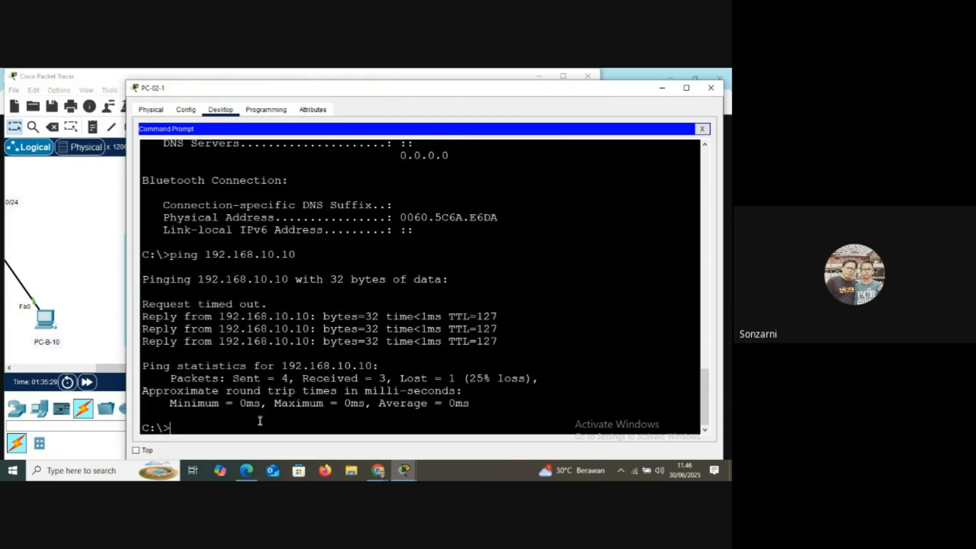
key(Up)
key(Return)
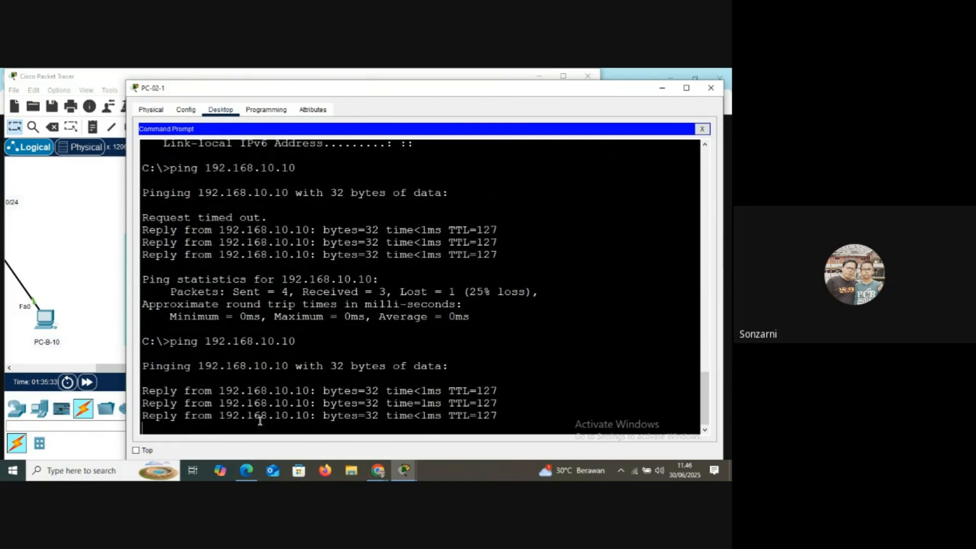
Ping 192.168.10.1 from PC-02-1 and minimize the PC's window.
key(Up)
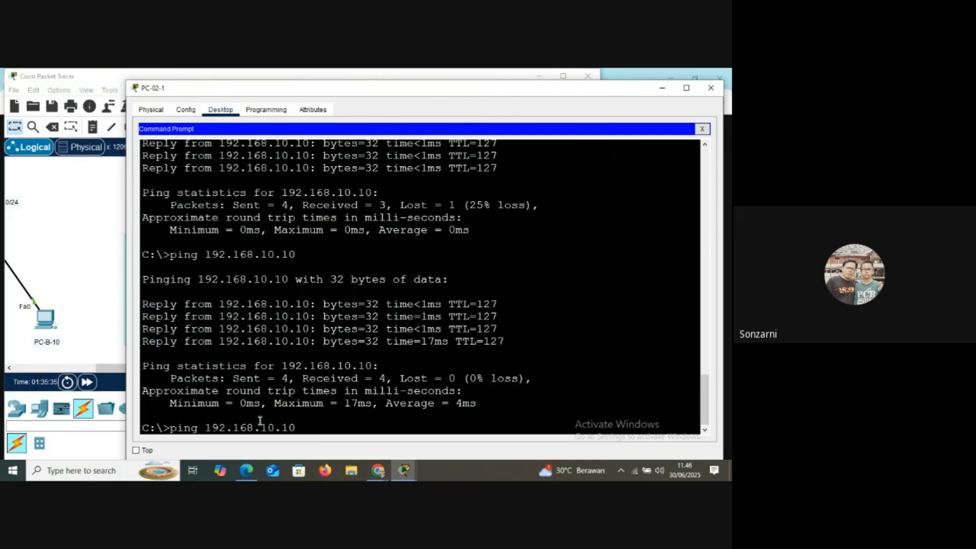
key(Return)
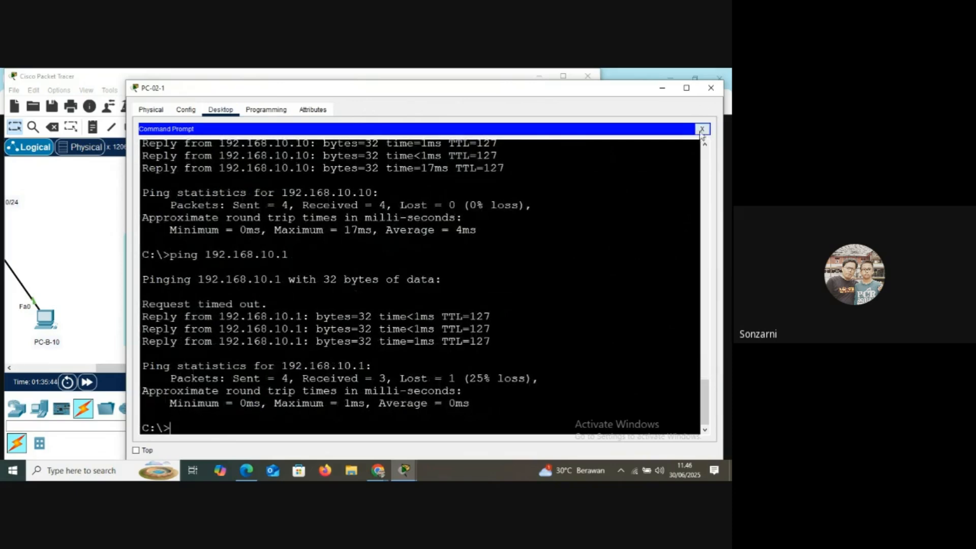
click(661, 89)
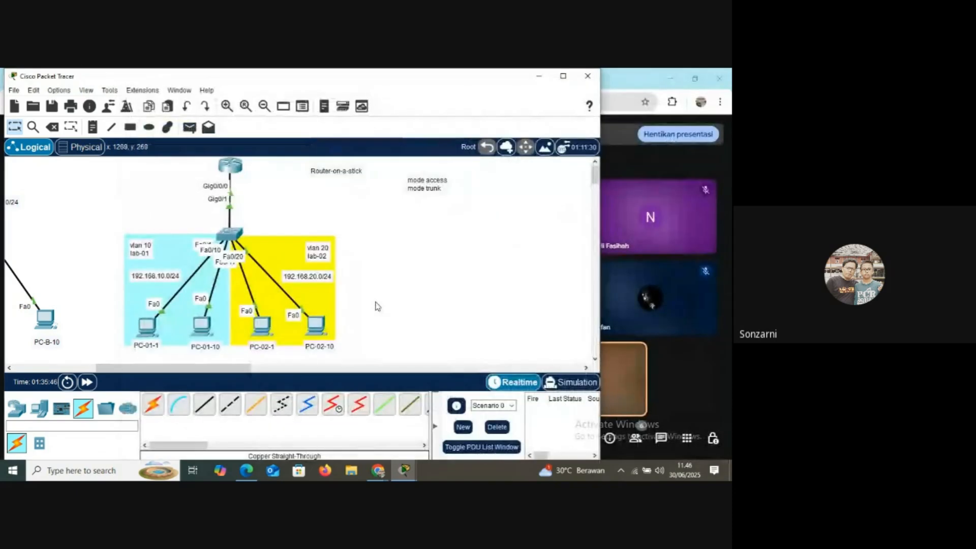
Set PC-02-10's static IPv4 address to 192.168.20.10 with subnet mask 255.255.255.0.
click(321, 325)
click(306, 106)
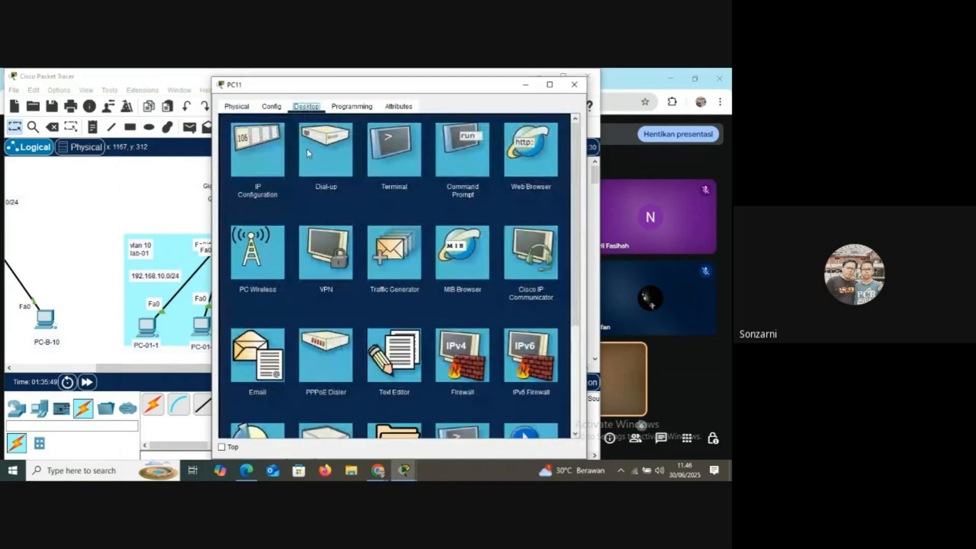
click(277, 173)
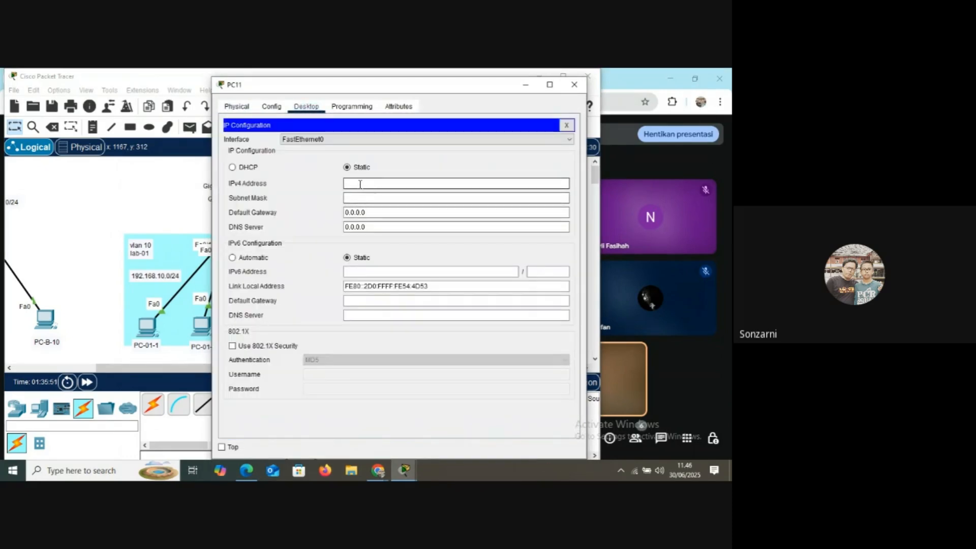
click(359, 183)
text(192.)
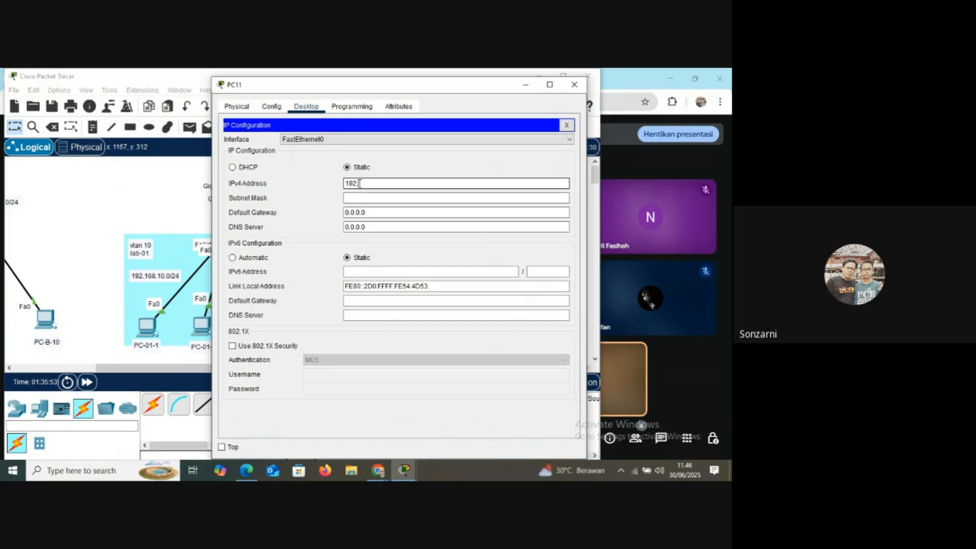
text(168.20.10)
click(359, 197)
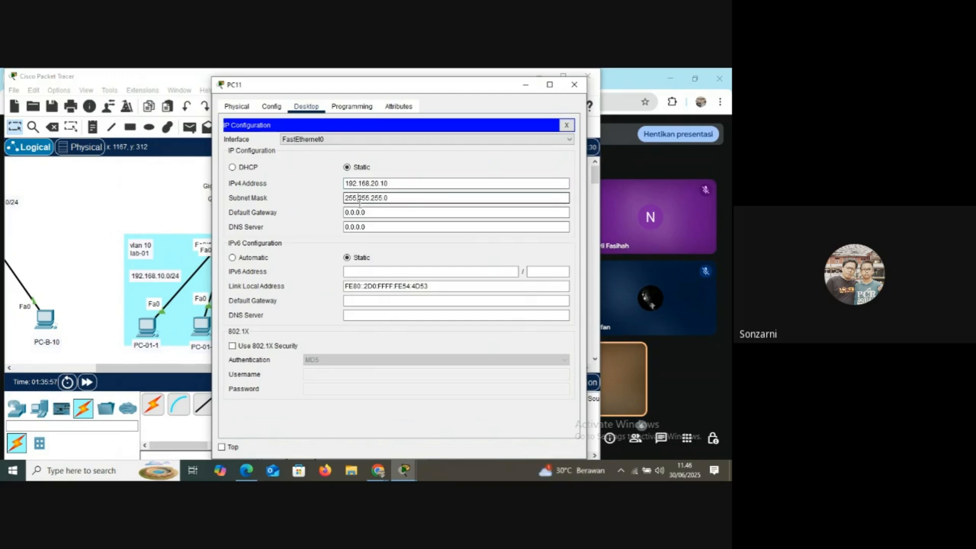
Set PC-02-10's default gateway to 192.168.20.254 and close the PC's window.
drag(367, 213, 336, 215)
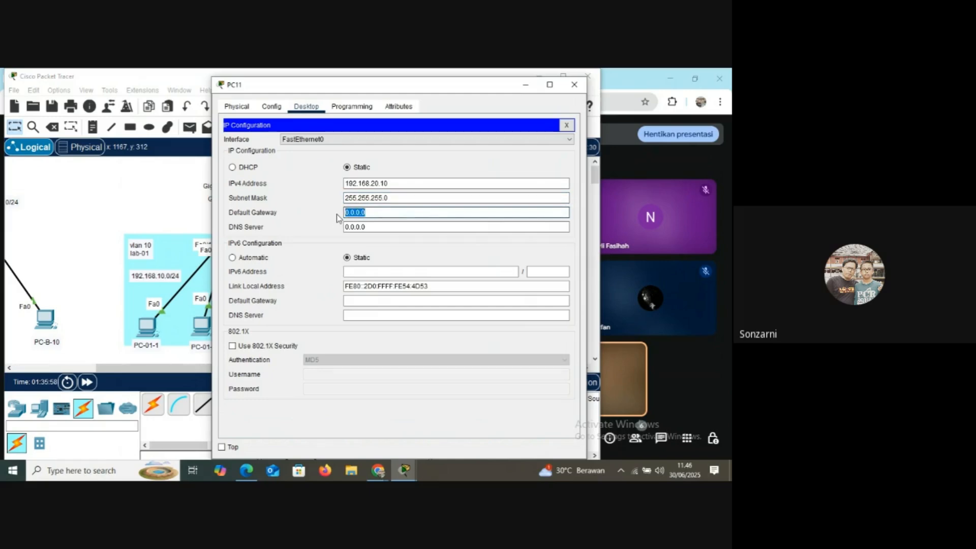
text(192.168)
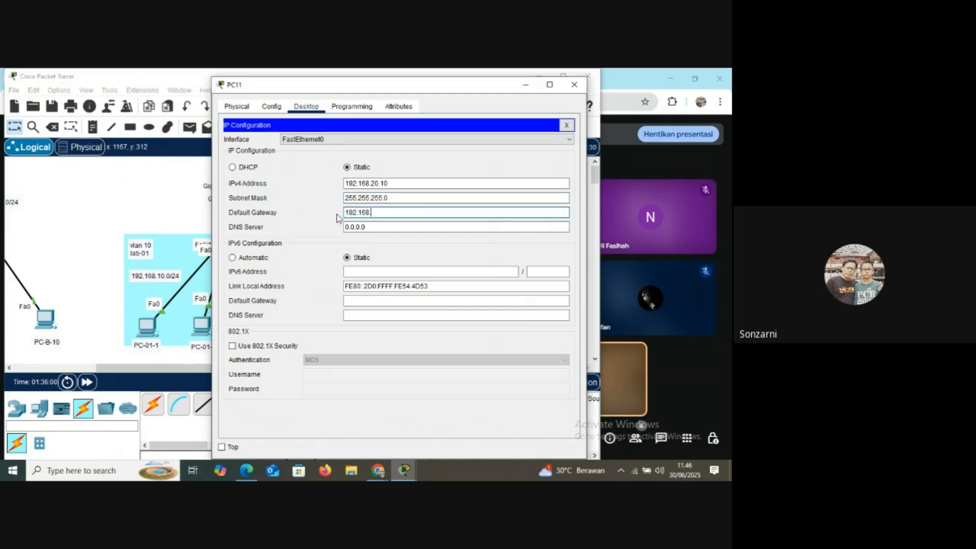
text(.20.254)
click(567, 126)
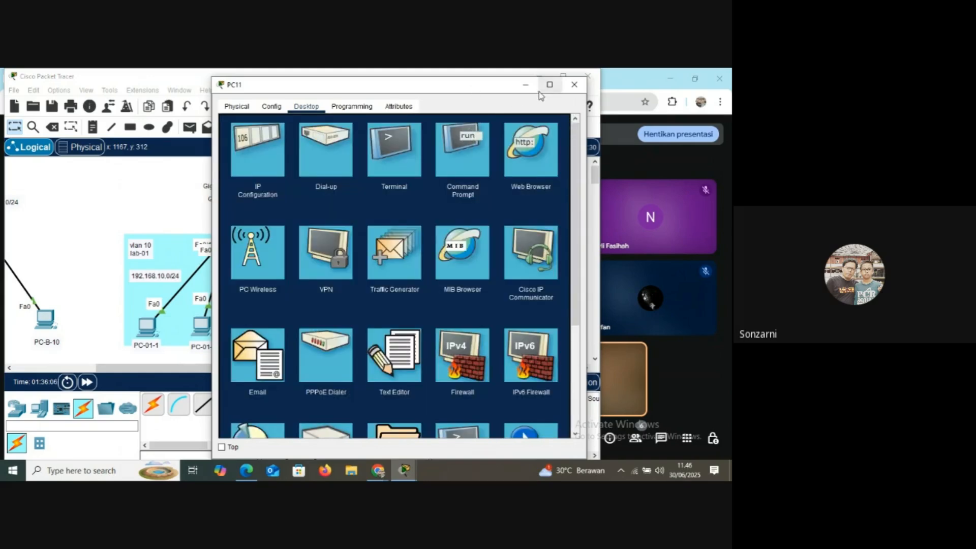
click(575, 84)
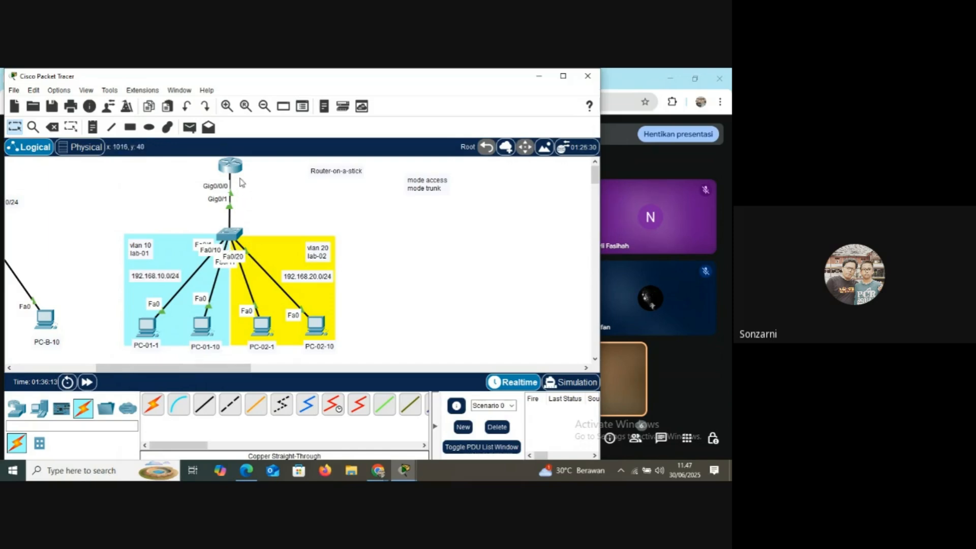
mouse_move(240, 178)
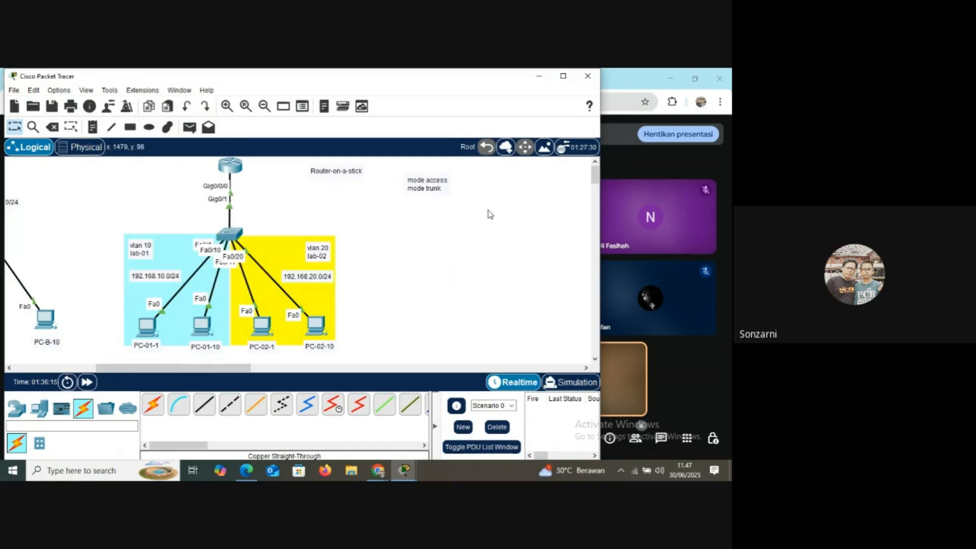
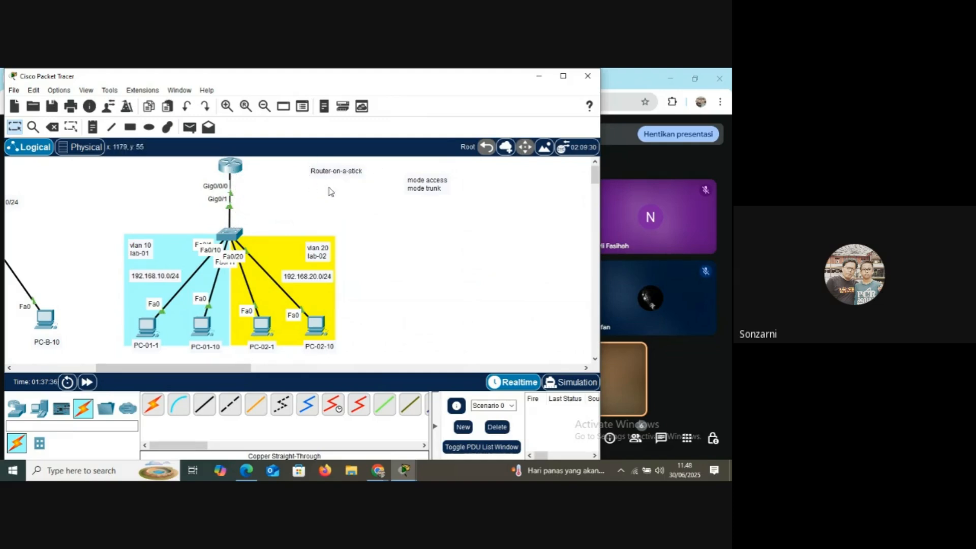
drag(207, 369, 136, 369)
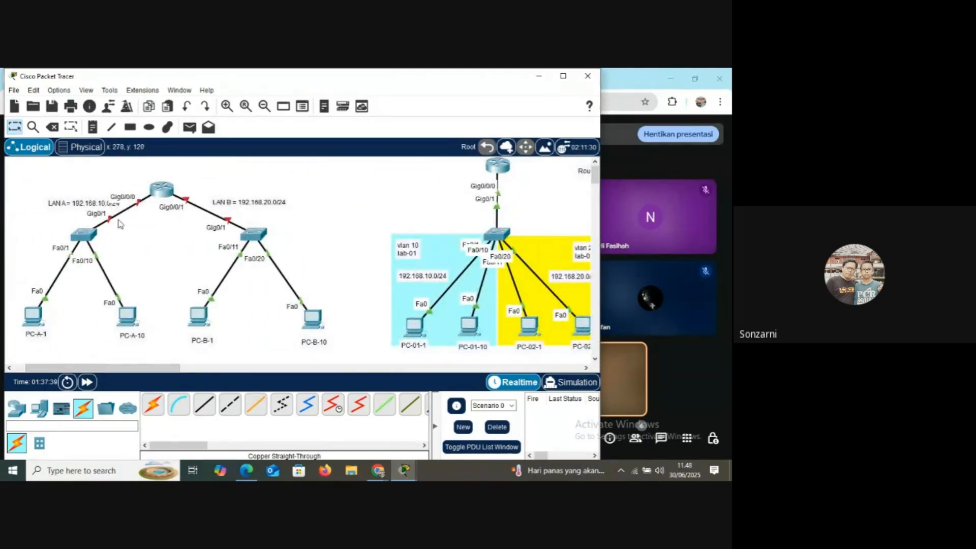
drag(171, 374, 250, 370)
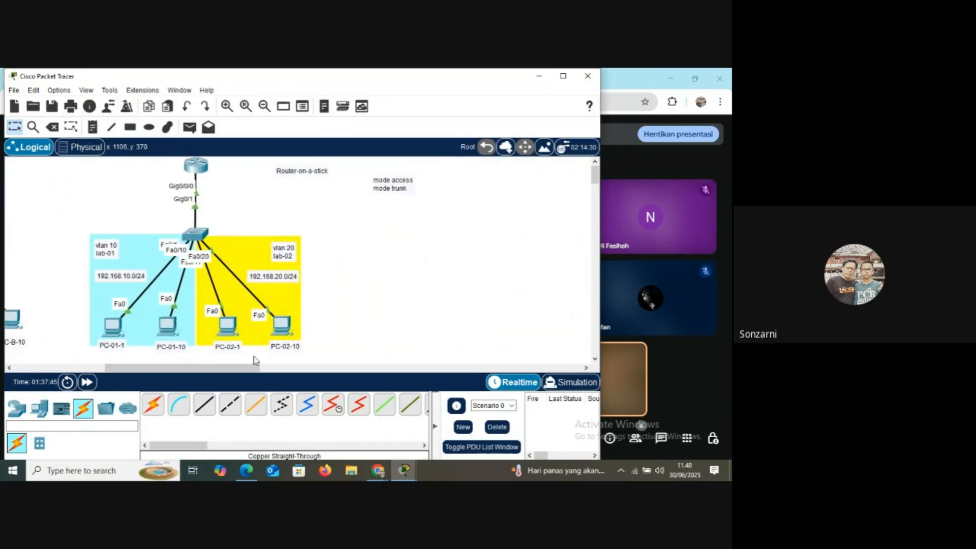
Save router R-01's configuration with do wr in its command line and close the router's window.
click(196, 167)
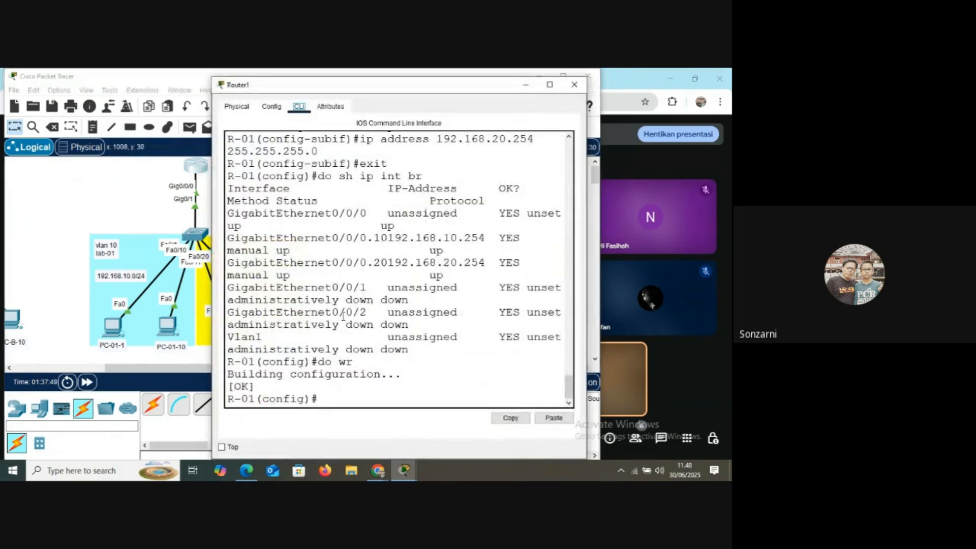
text(do wr)
key(Return)
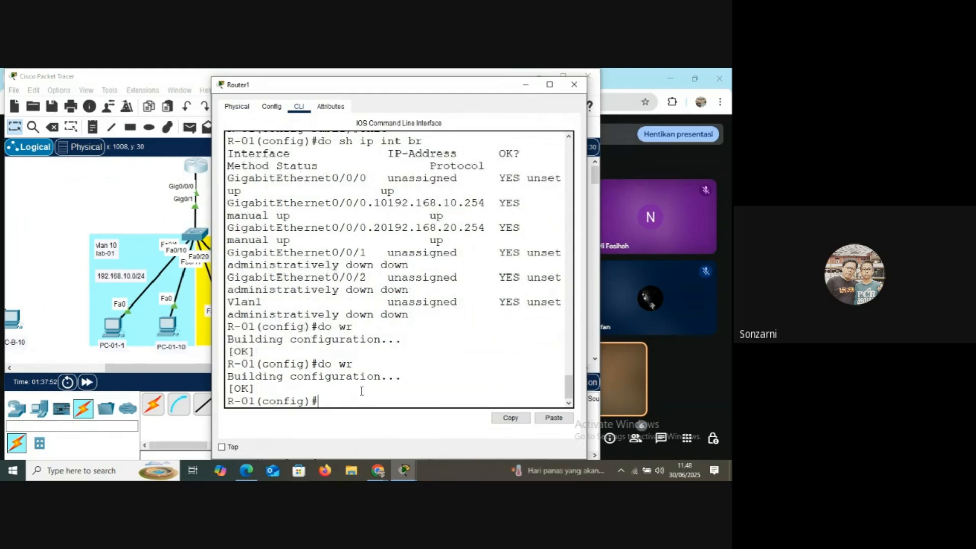
click(572, 87)
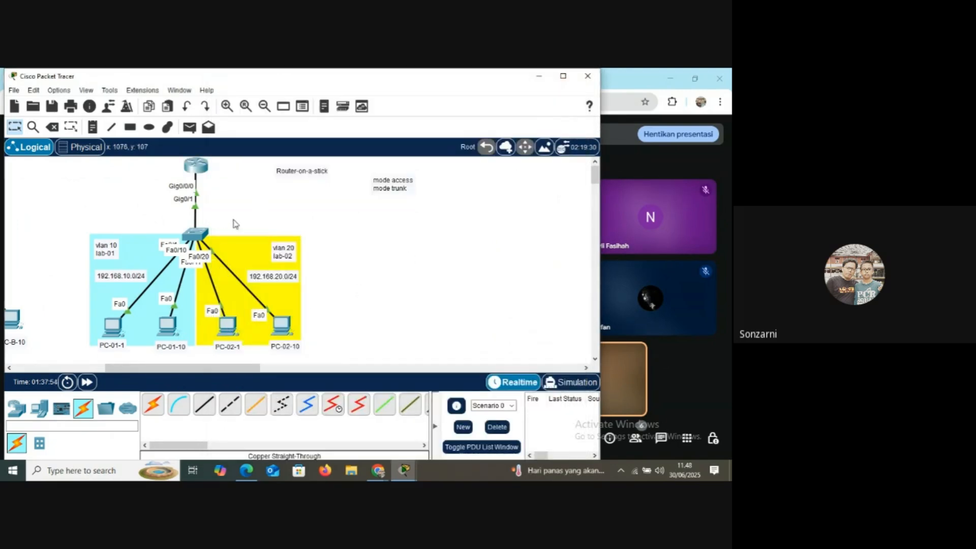
Enter privileged mode on switch Sw-01, save its configuration with wr and close the switch's window.
click(204, 234)
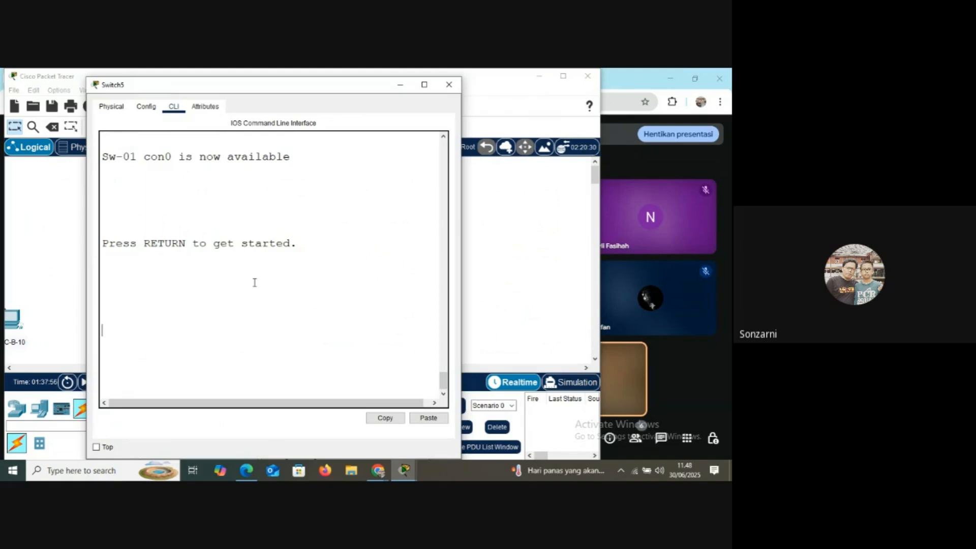
key(Return)
text(en)
key(Return)
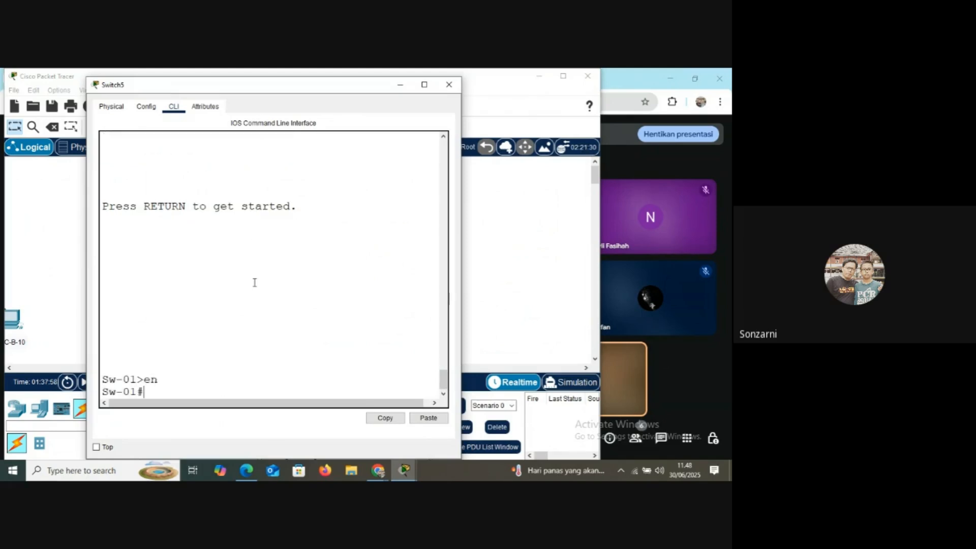
text(wr)
key(Return)
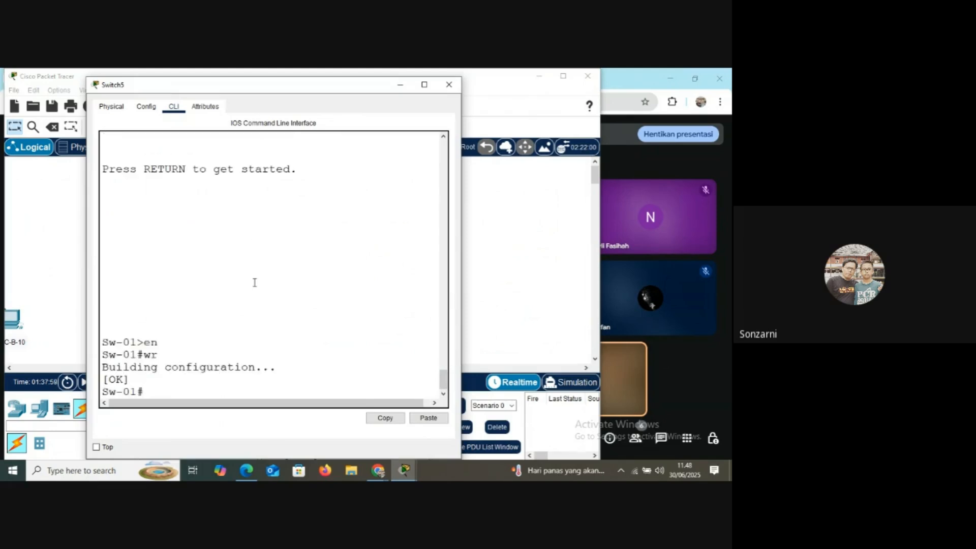
click(449, 86)
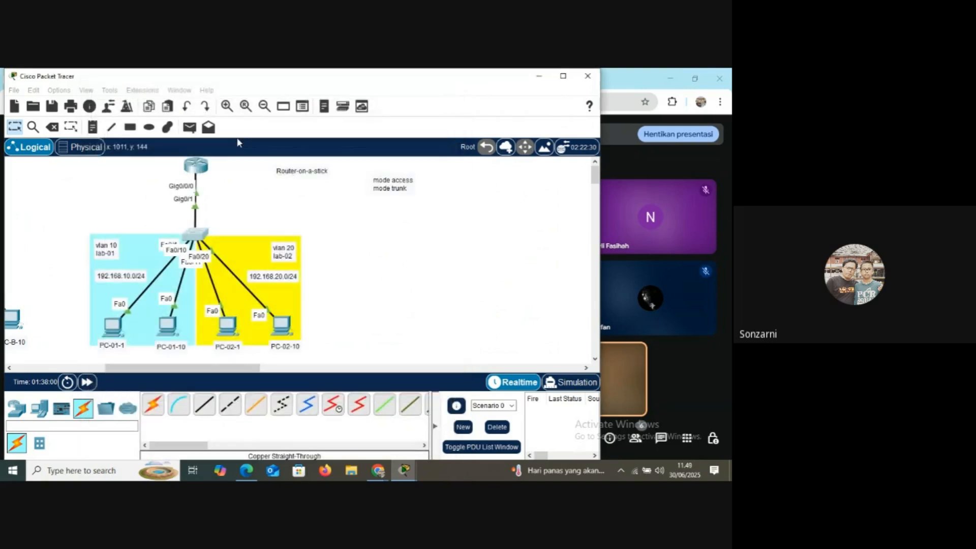
Start saving the Packet Tracer file and browse to the smk 7 folder inside FILE_latihan on drive D.
click(13, 90)
click(38, 151)
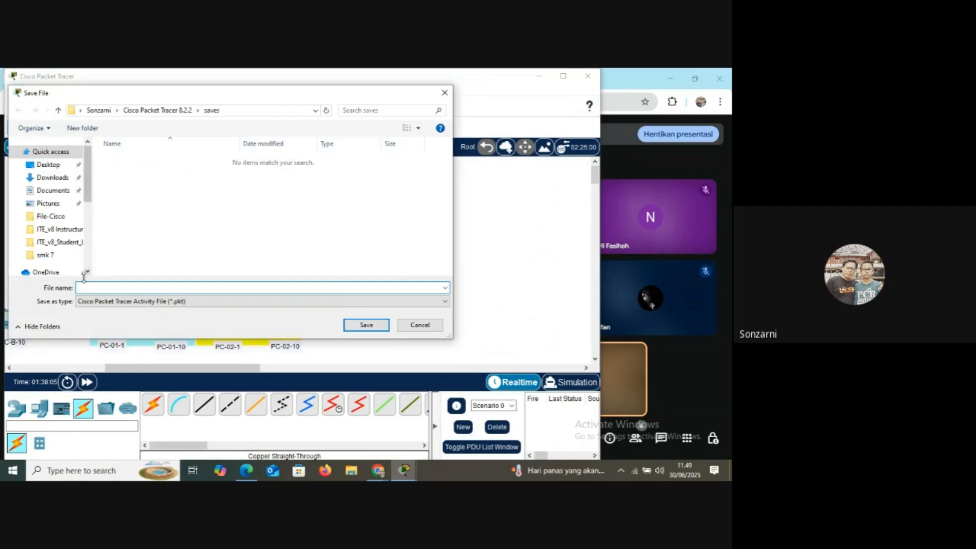
scroll(89, 259, down, 5)
click(48, 263)
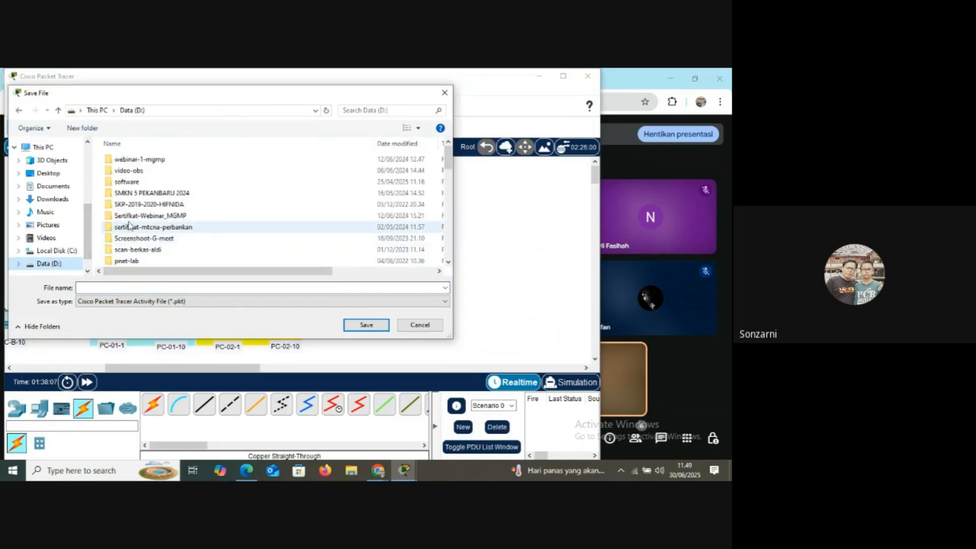
scroll(137, 229, down, 5)
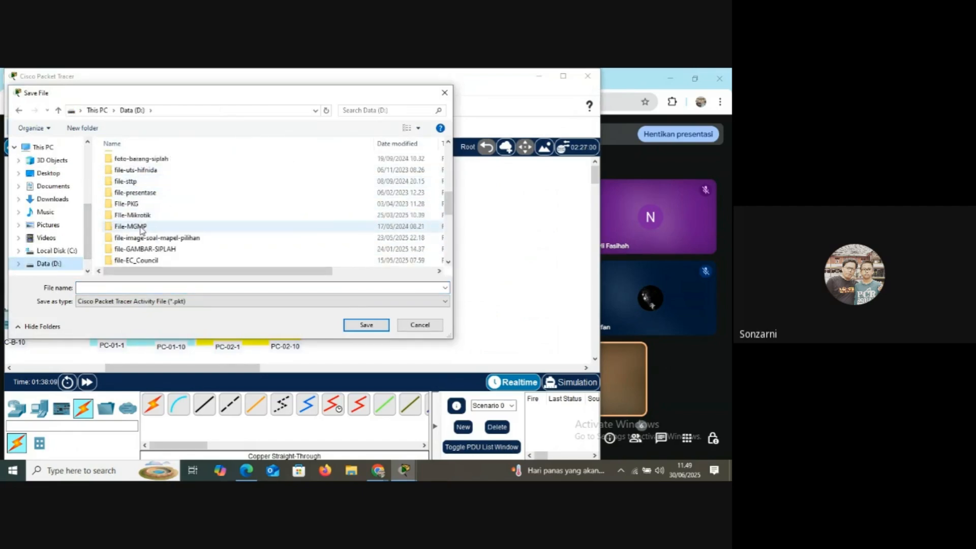
scroll(146, 240, down, 2)
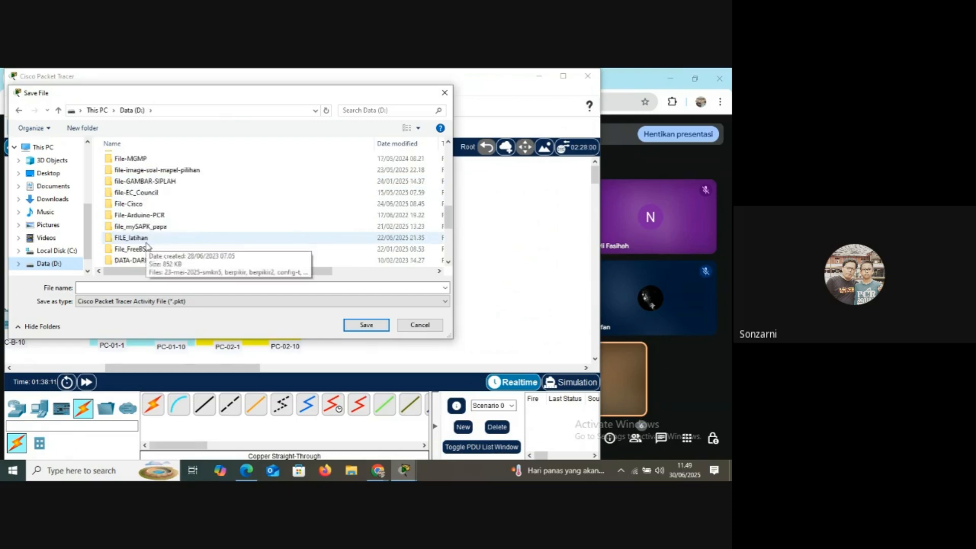
click(148, 239)
double_click(147, 239)
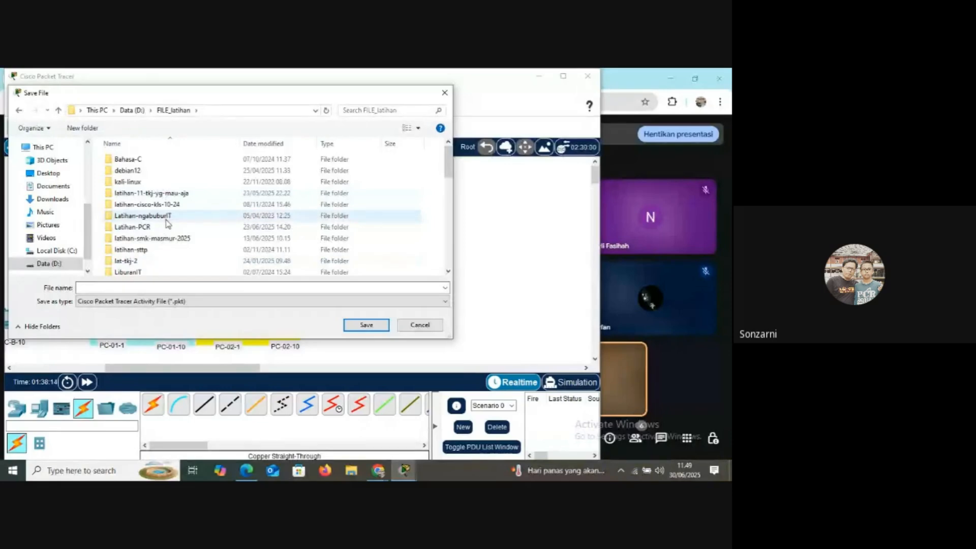
scroll(170, 226, down, 1)
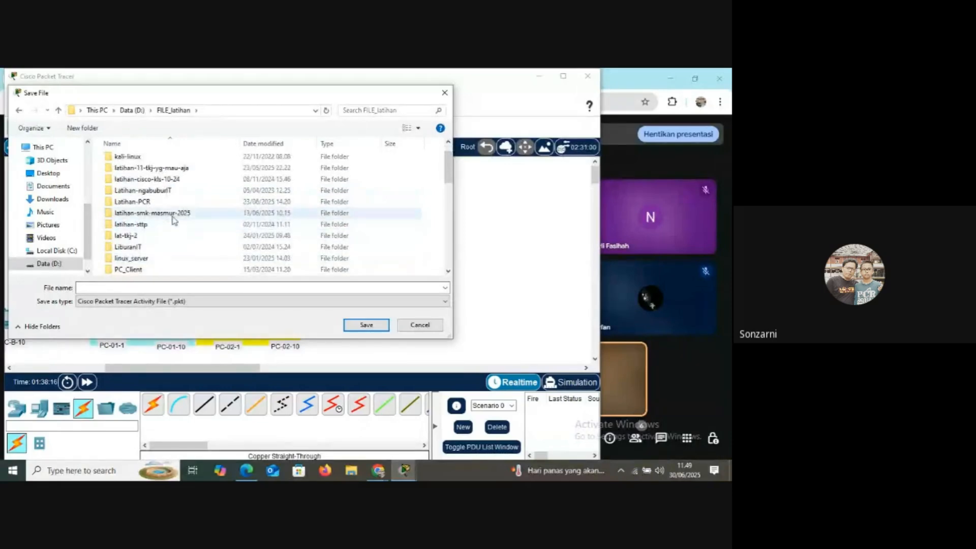
scroll(172, 225, down, 1)
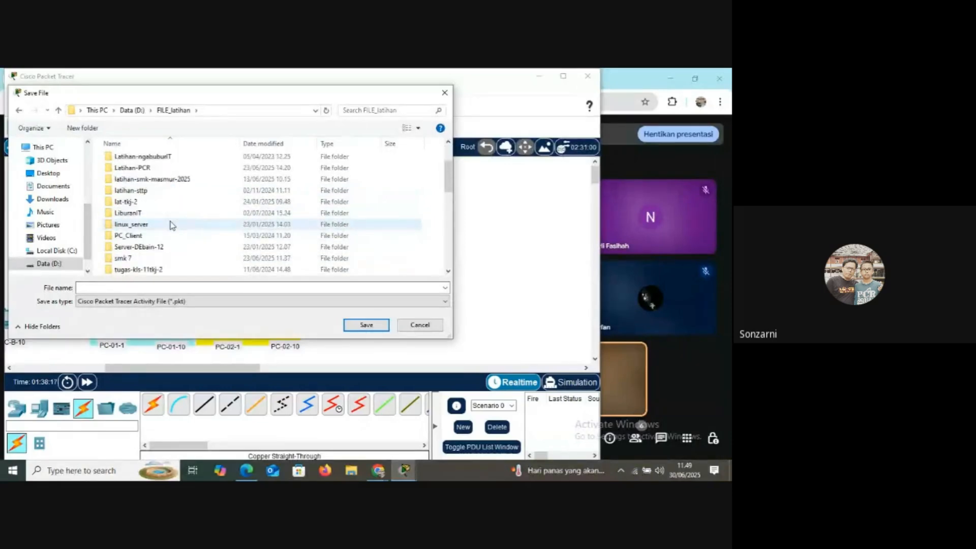
click(163, 260)
double_click(162, 260)
Name the file latihan-02-vlan and save it as a Packet Tracer activity file.
click(105, 288)
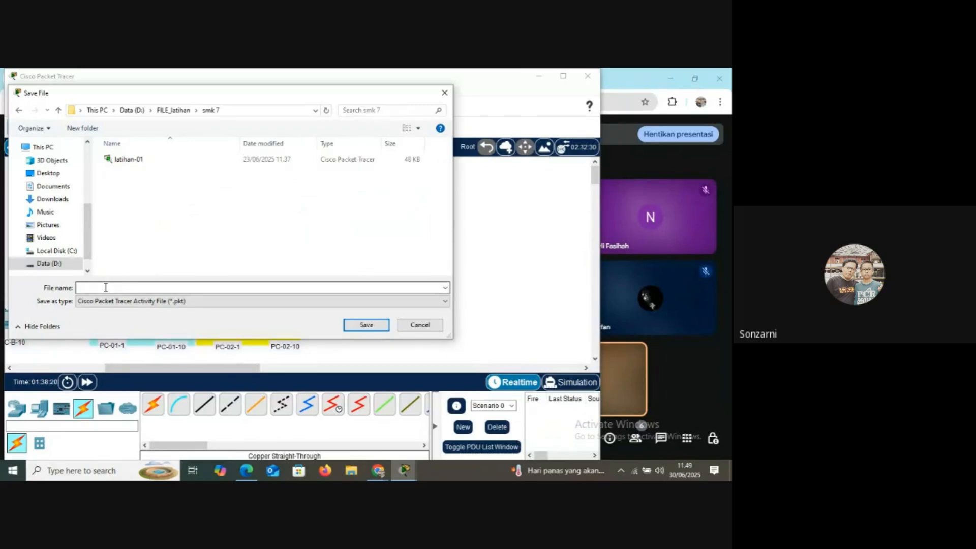
text(lat)
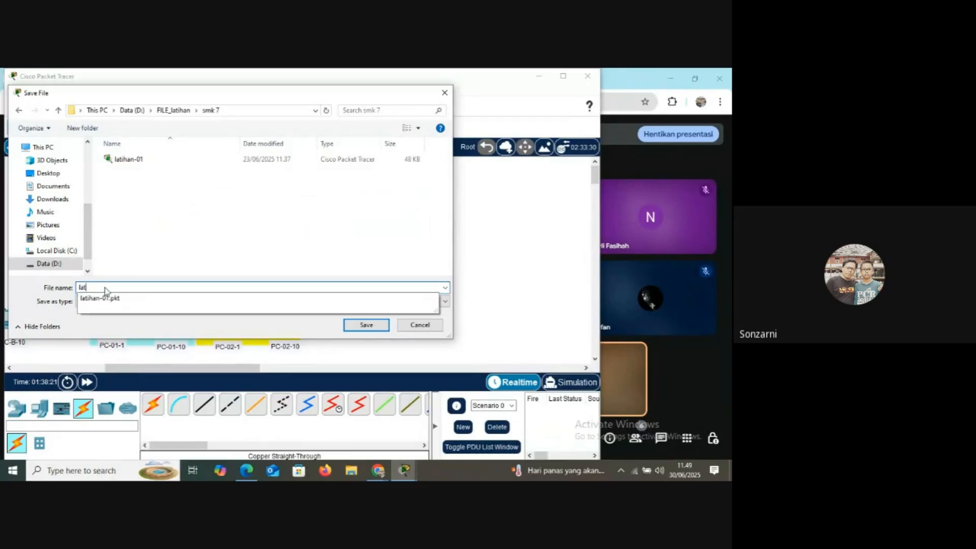
text(ihan-0)
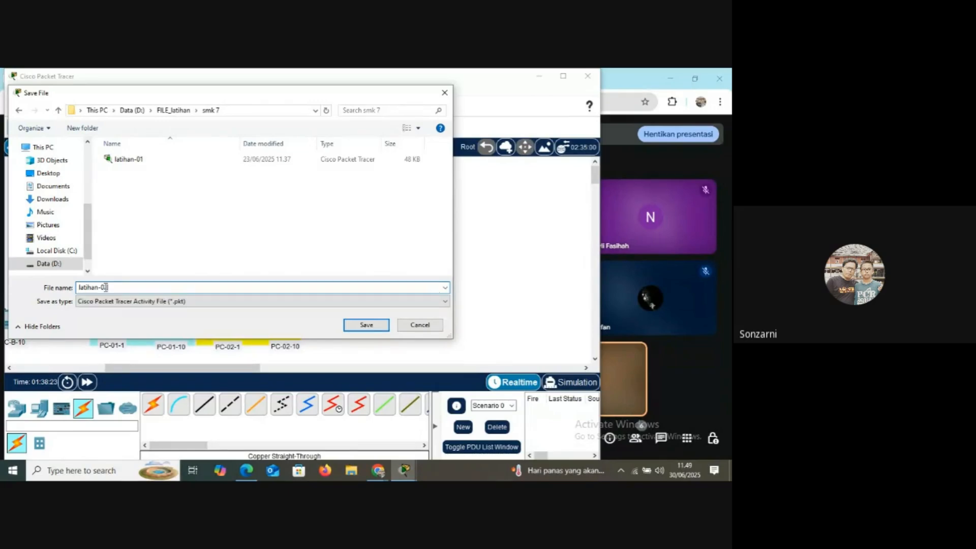
text(2-vlan)
click(366, 324)
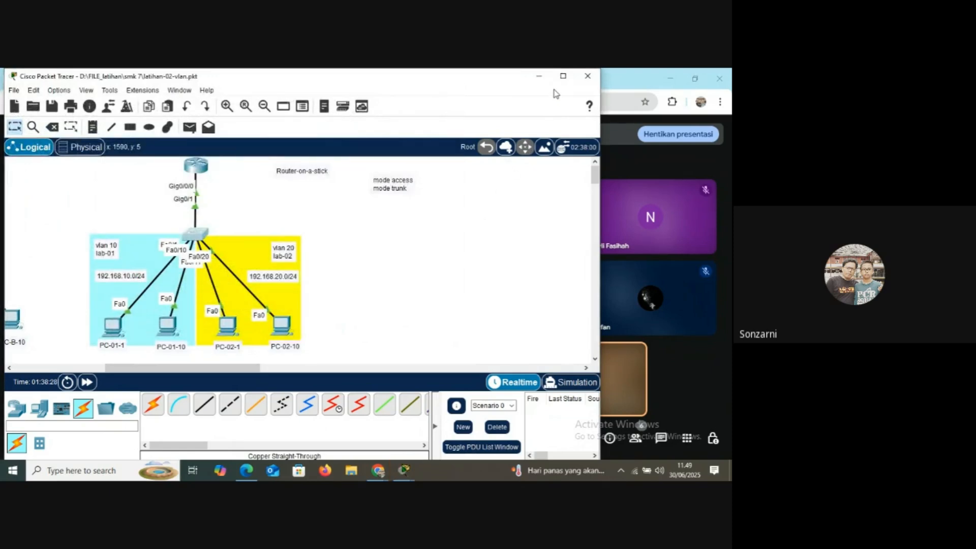
Exit Packet Tracer, agreeing to save the work, and stop the screen sharing in Google Meet.
click(587, 76)
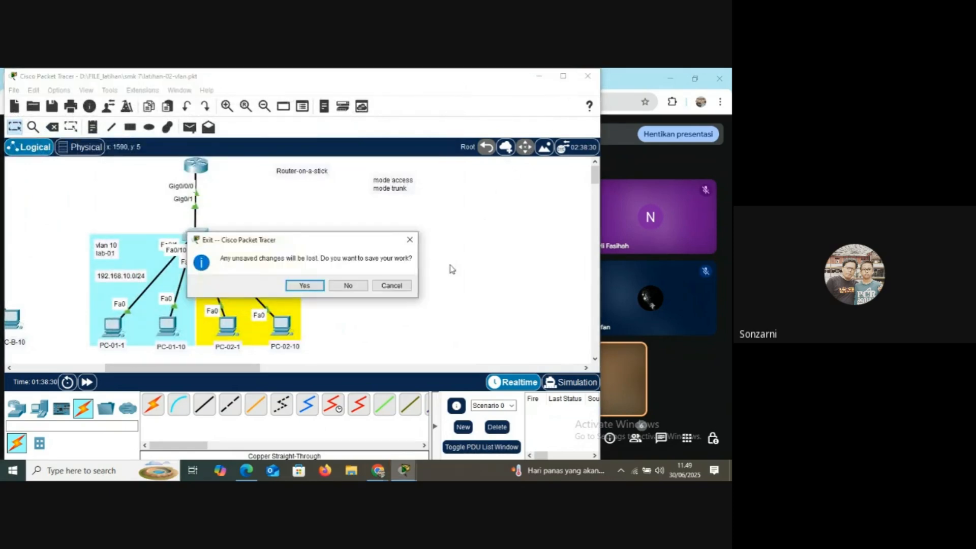
click(305, 285)
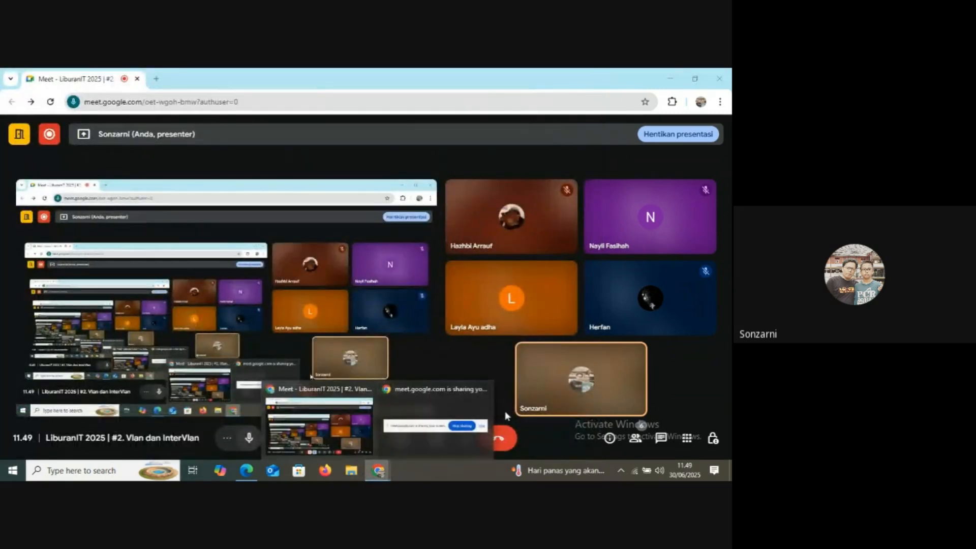
click(448, 433)
click(419, 444)
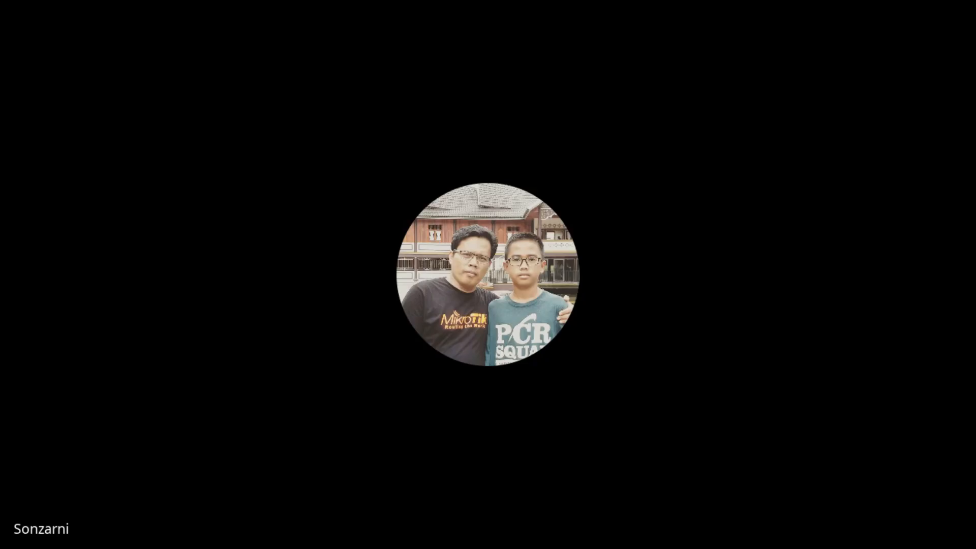